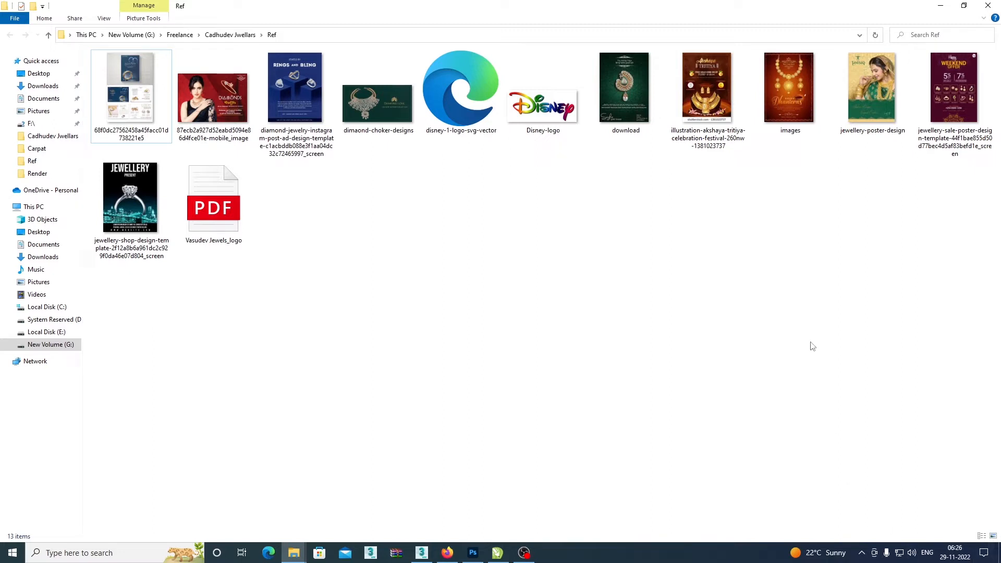
Open the Disney-logo image from the Ref folder, examine its edge quality up close, and close the viewer.
left_click(545, 103)
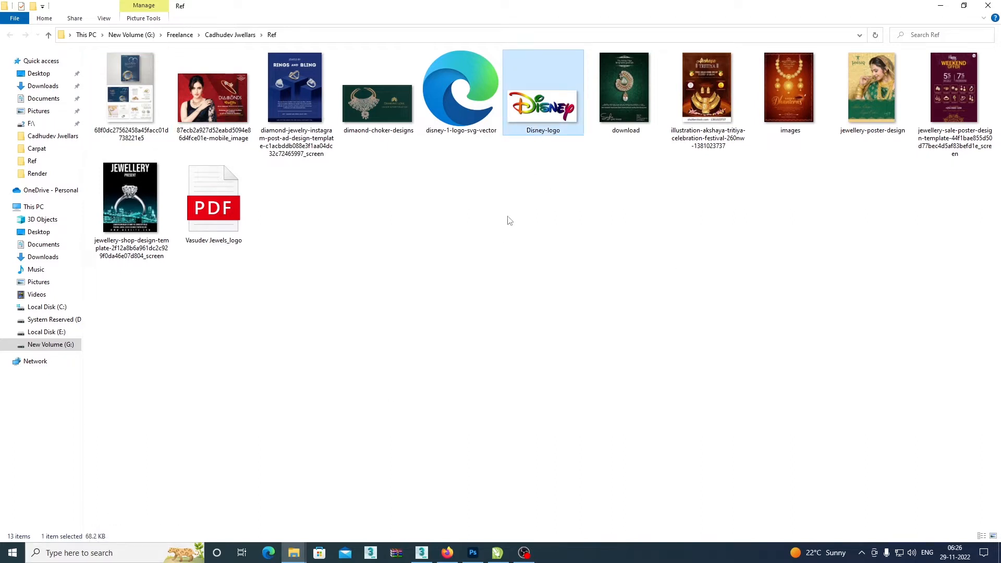
double_click(548, 125)
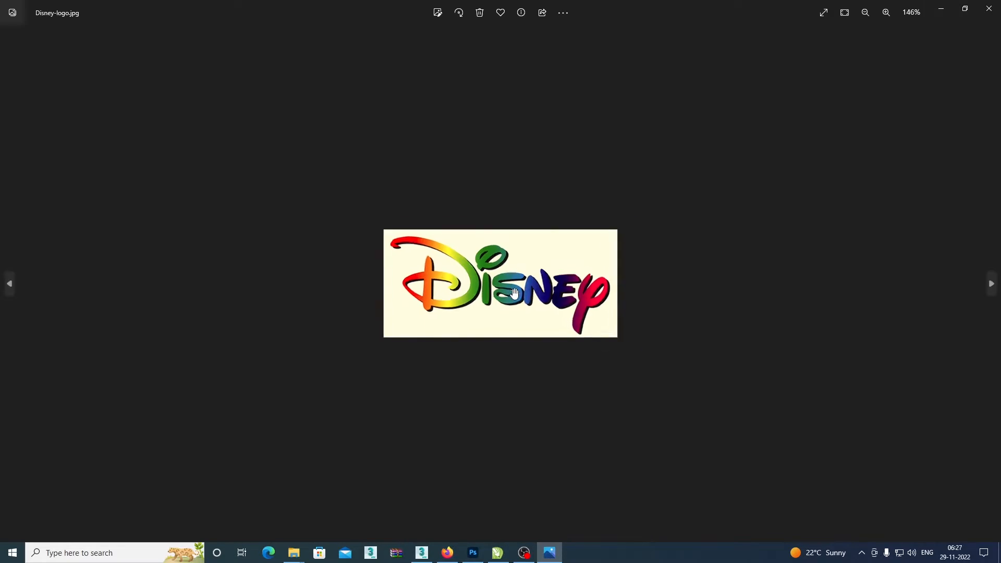
scroll(514, 293, "up", 10)
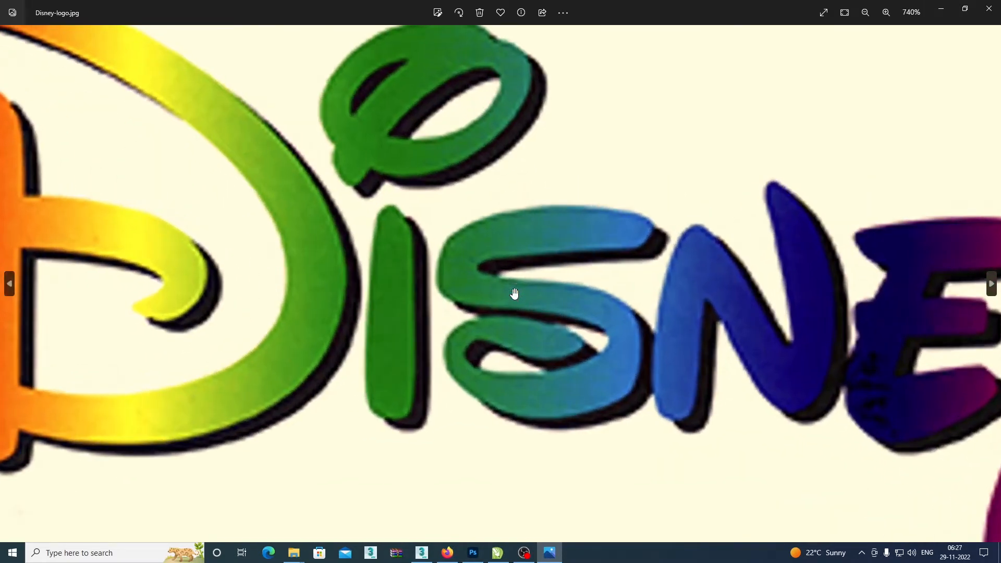
scroll(514, 294, "down", 10)
left_click(989, 8)
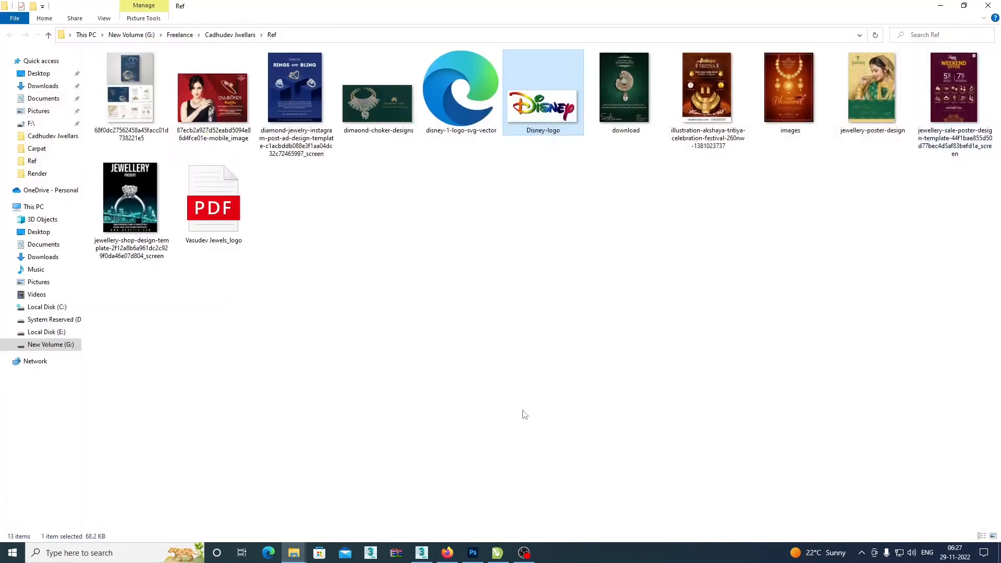
Switch to CorelDRAW and bring the Disney-logo image from the Ref folder onto the page.
left_click(498, 554)
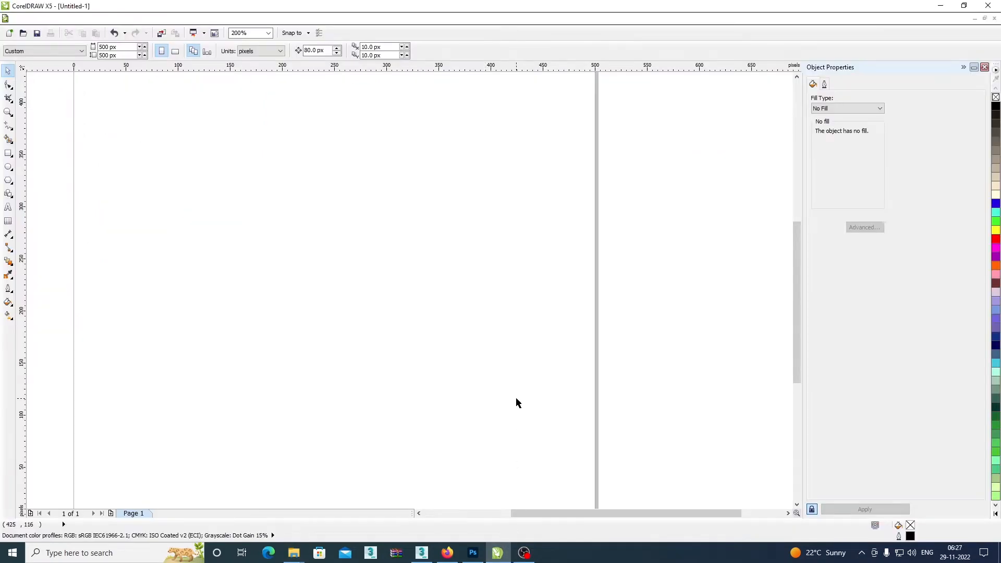
key("alt+Tab")
left_click_drag(541, 122, 514, 322)
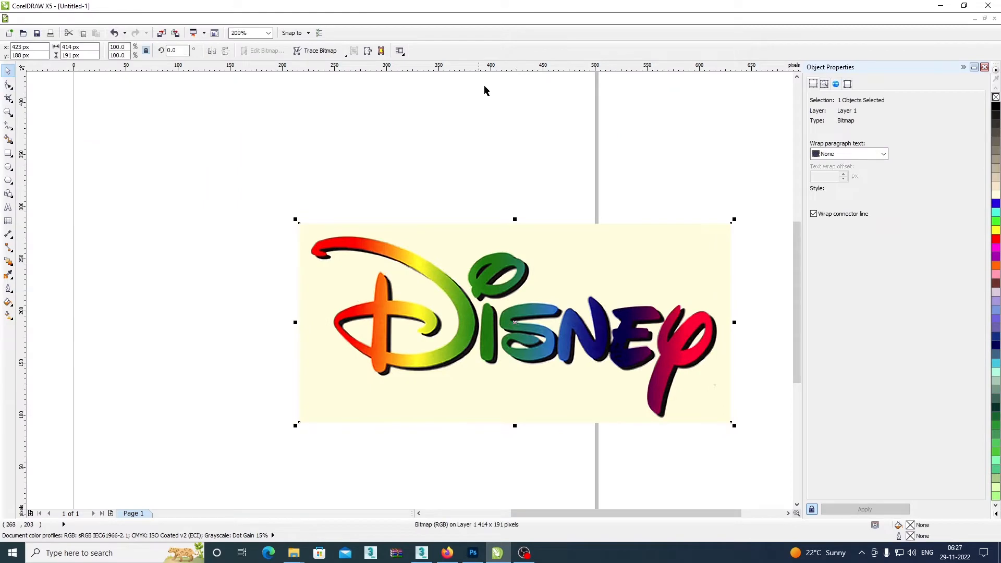
Try an Outline Trace of the Disney bitmap with the Logo image type and cancel the trace.
left_click(318, 51)
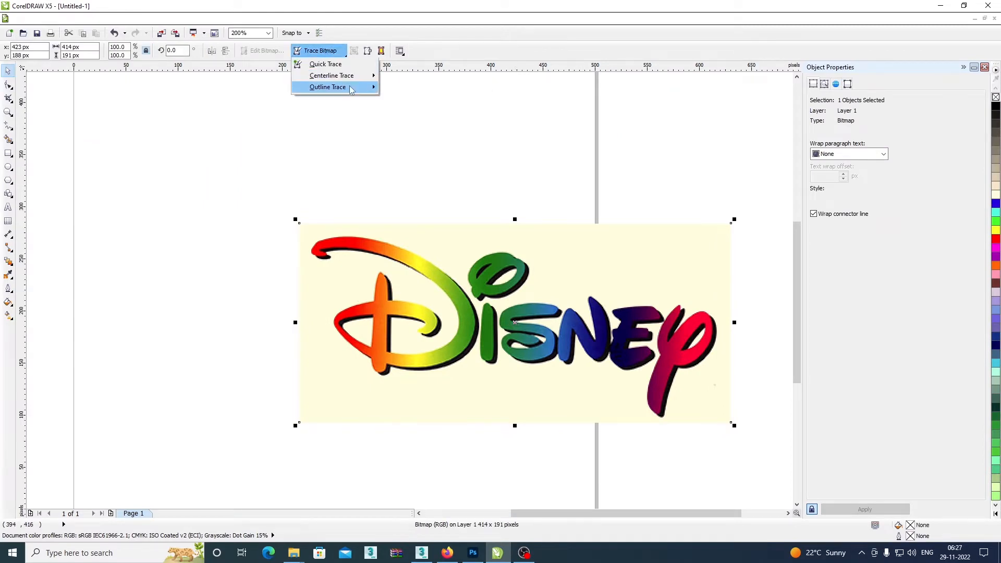
mouse_move(350, 89)
left_click(409, 100)
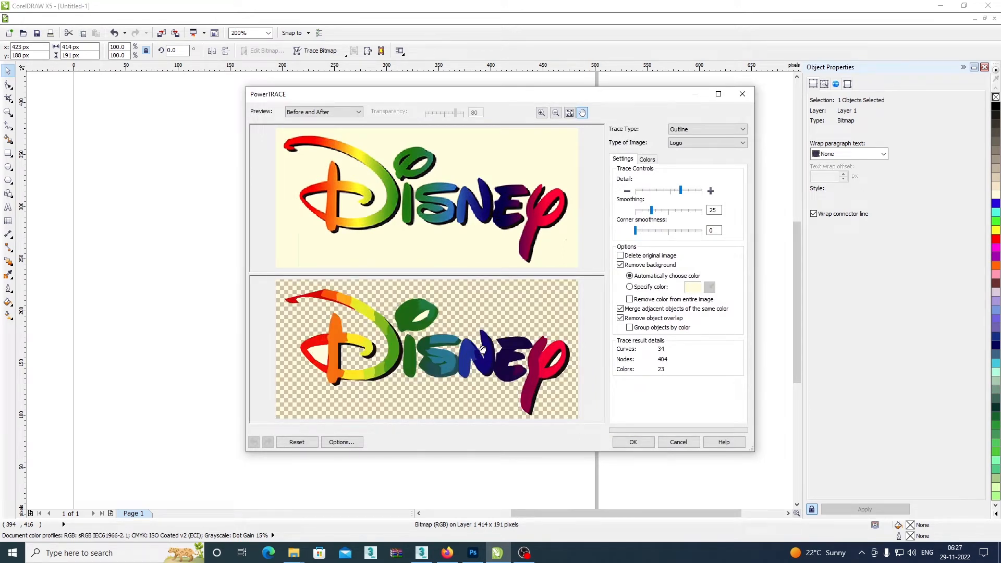
left_click(681, 443)
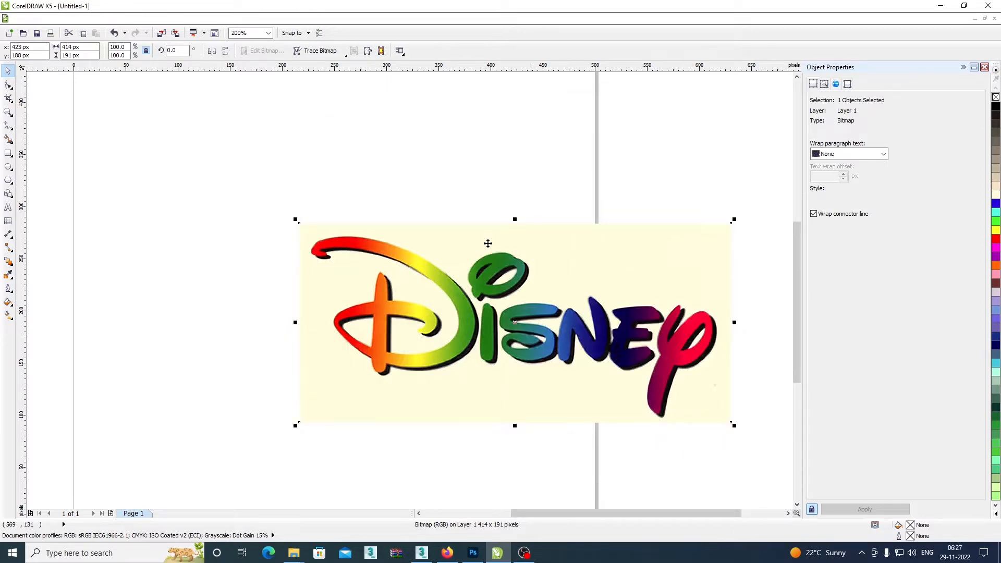
Delete the Disney bitmap from the page and return to the Ref folder.
left_click_drag(242, 144, 760, 468)
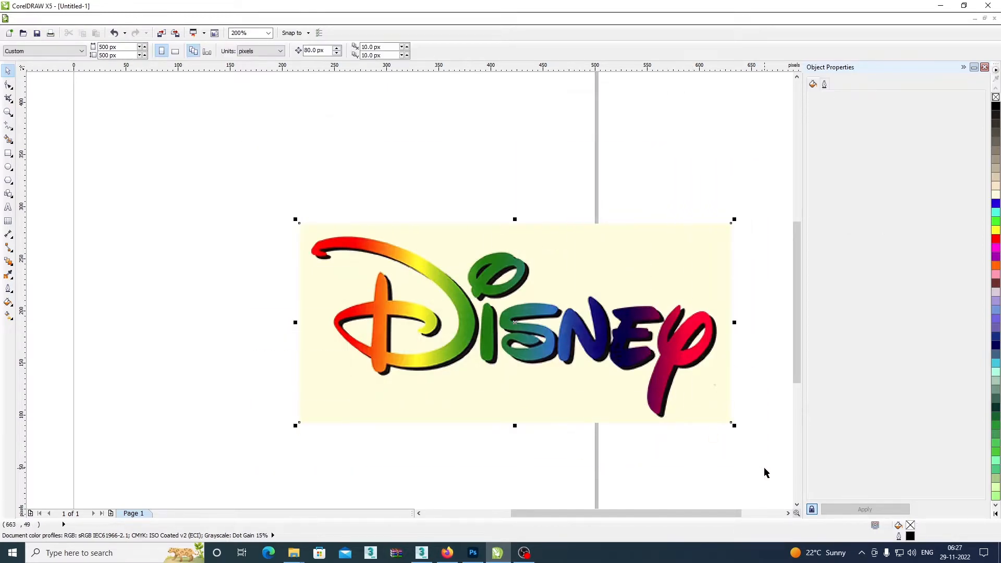
key("Delete")
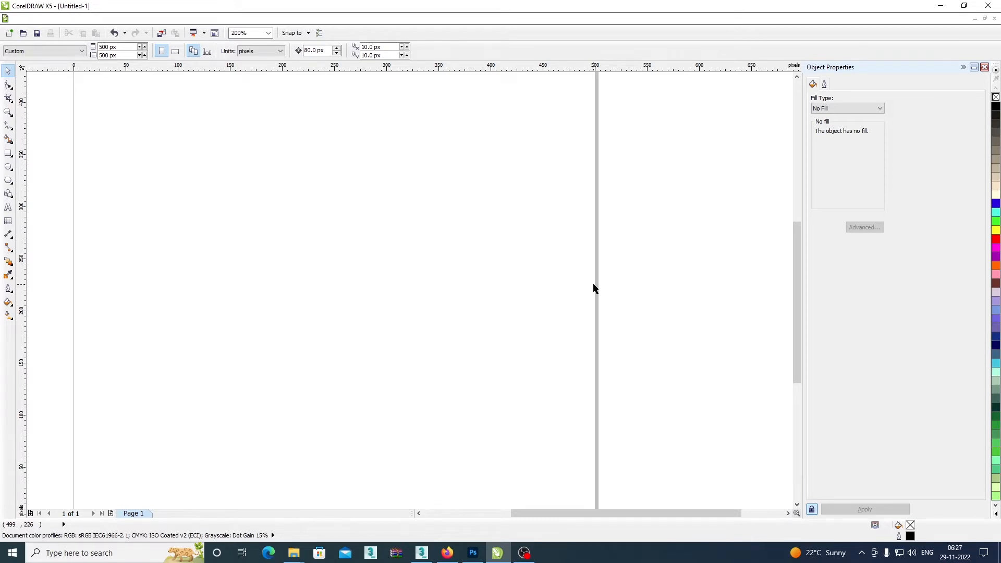
left_click(940, 5)
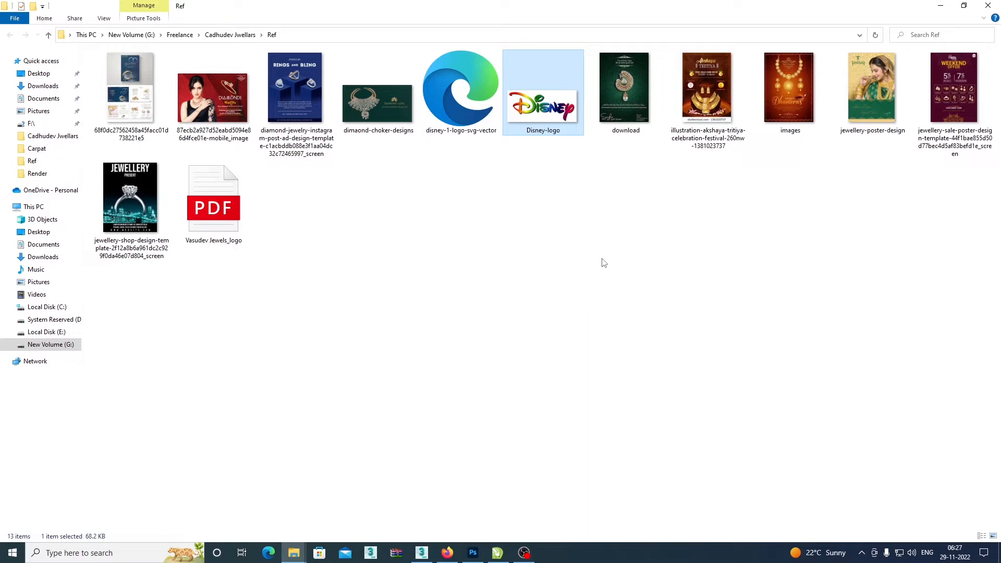
Open the Disney-logo image from the Ref folder in Photoshop.
left_click(587, 185)
left_click(551, 99)
left_click_drag(553, 115, 316, 102)
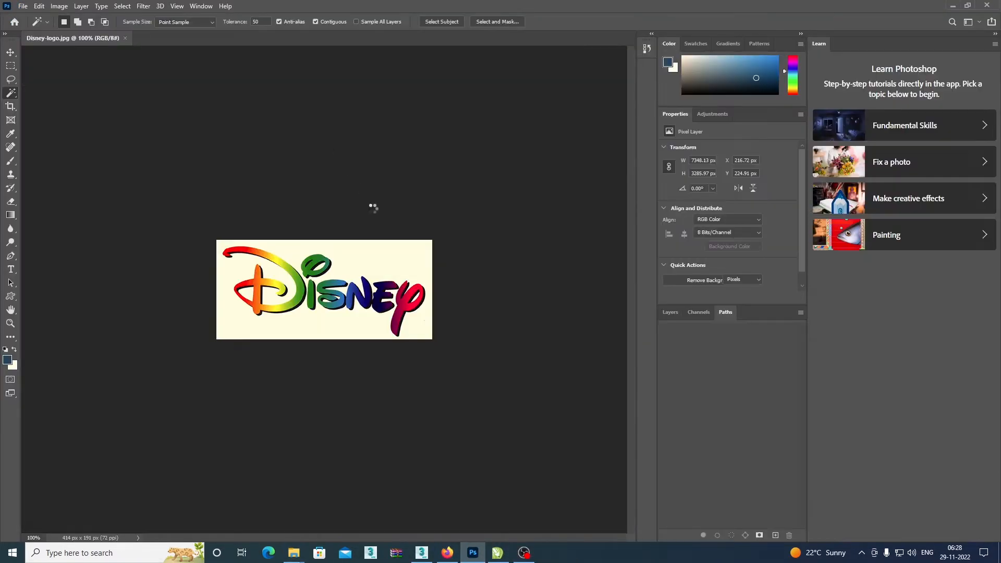
key("ctrl+plus")
key("ctrl+plus")
key("ctrl+plus")
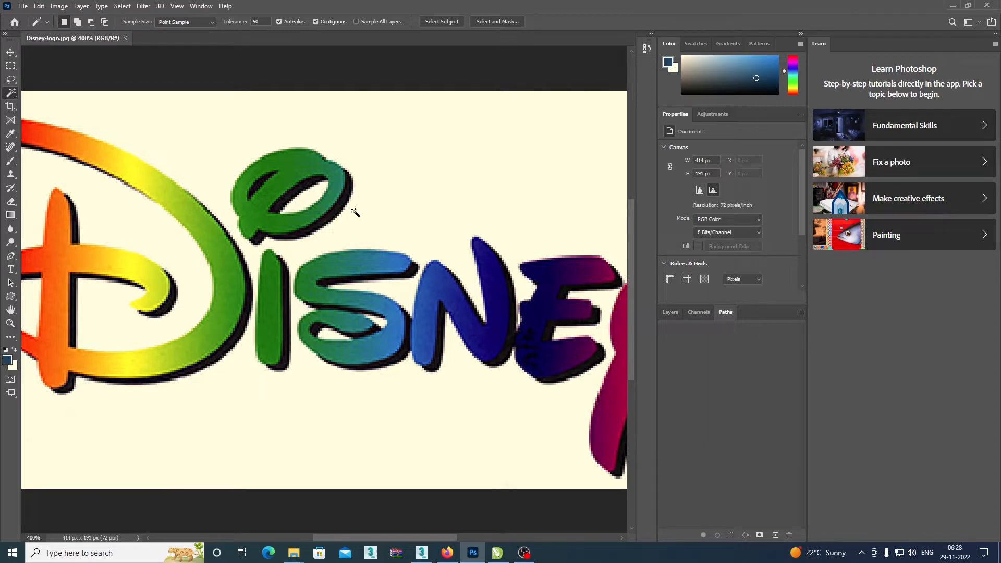
left_click(68, 11)
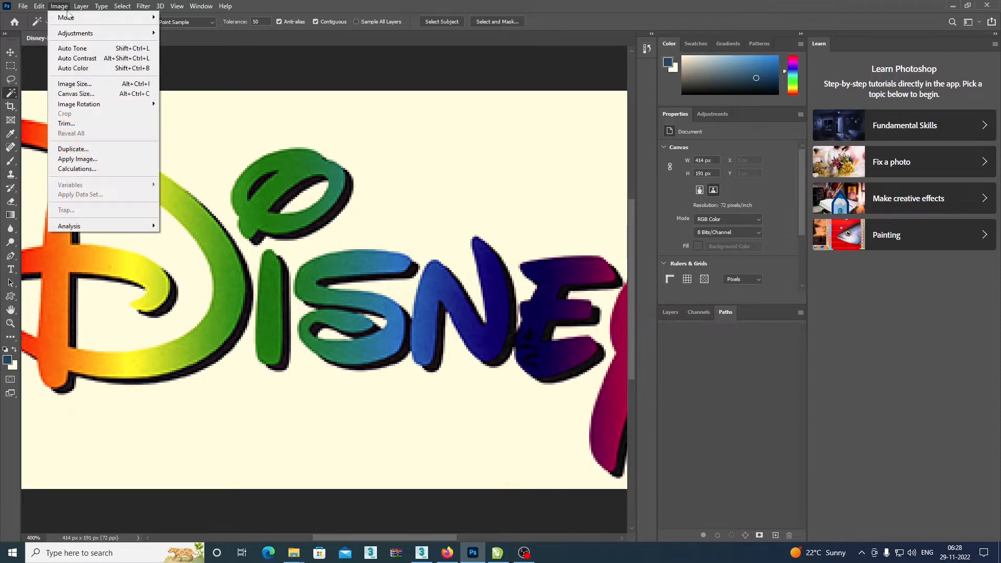
left_click(76, 84)
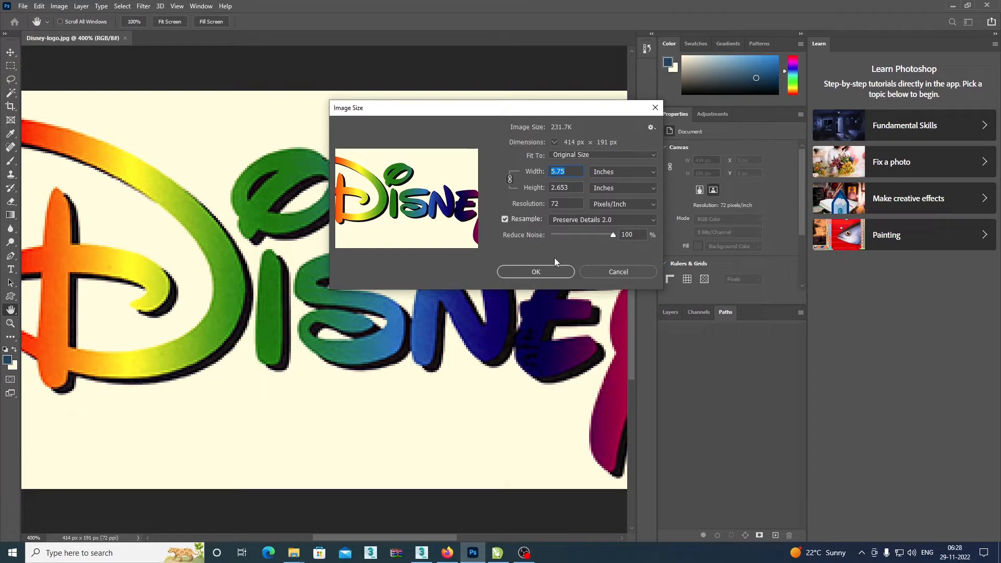
left_click(598, 220)
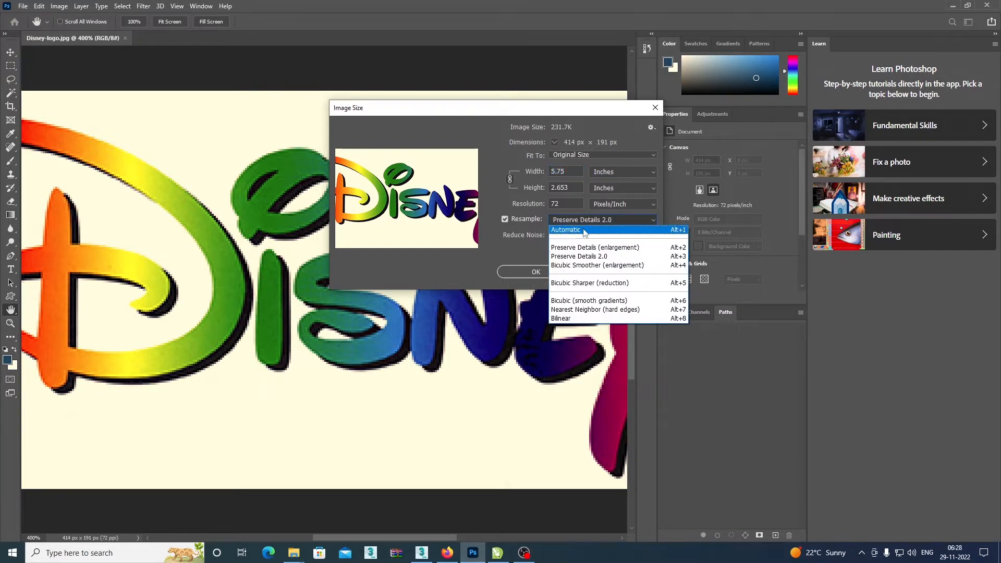
left_click(584, 231)
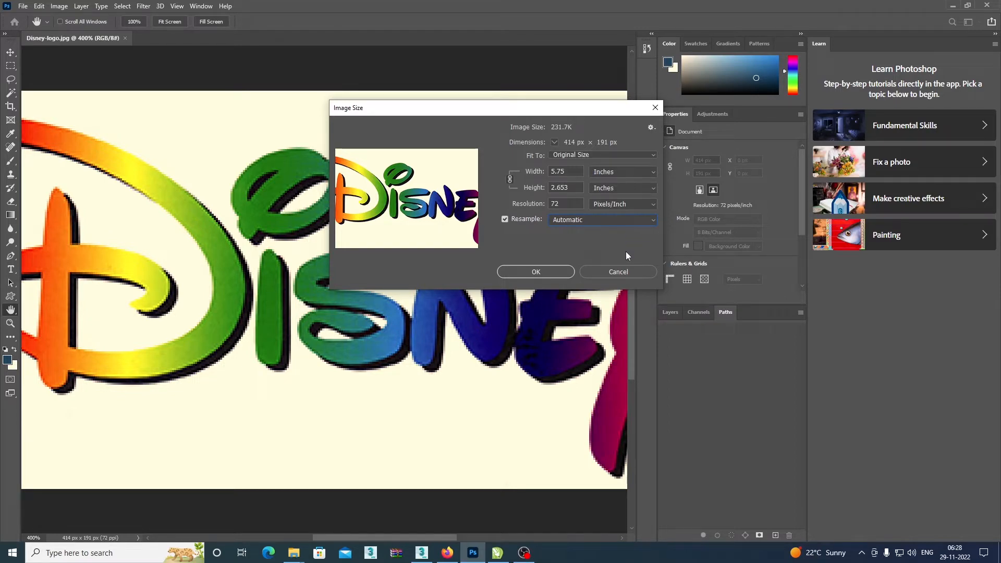
key("w")
left_click(630, 270)
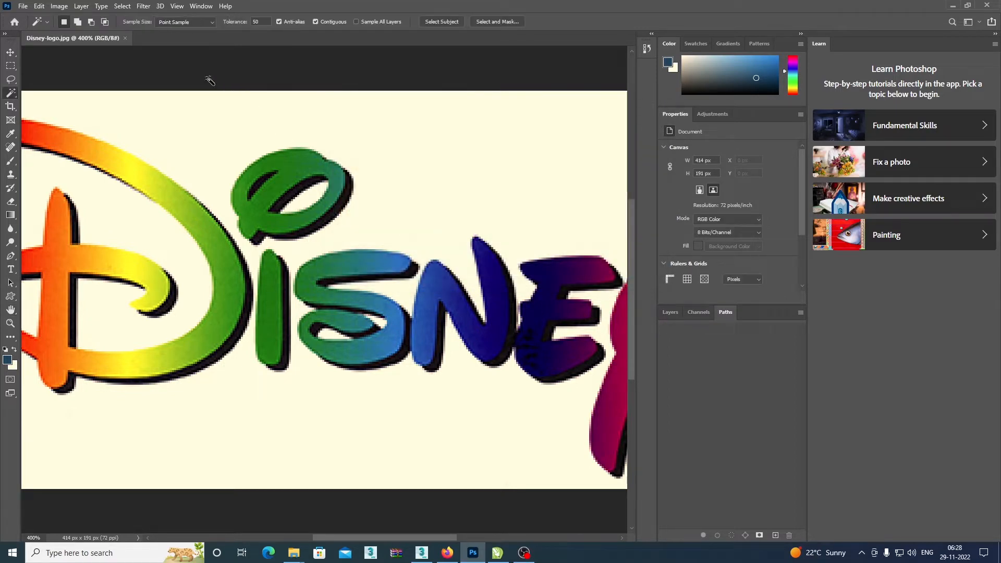
Look through the resampling methods in the Image Size settings for Preserve Details 2.0 and leave without applying.
left_click(59, 6)
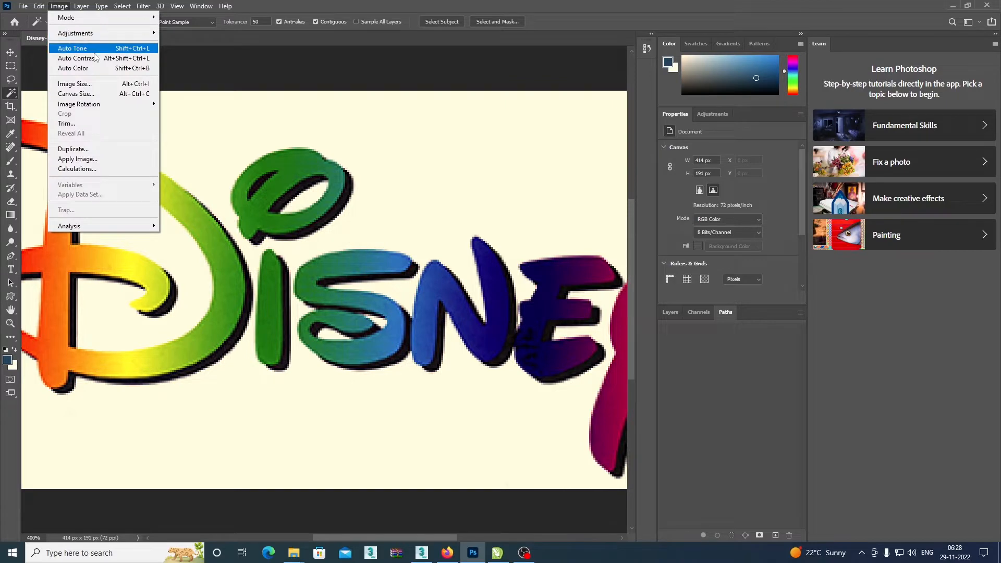
left_click(103, 83)
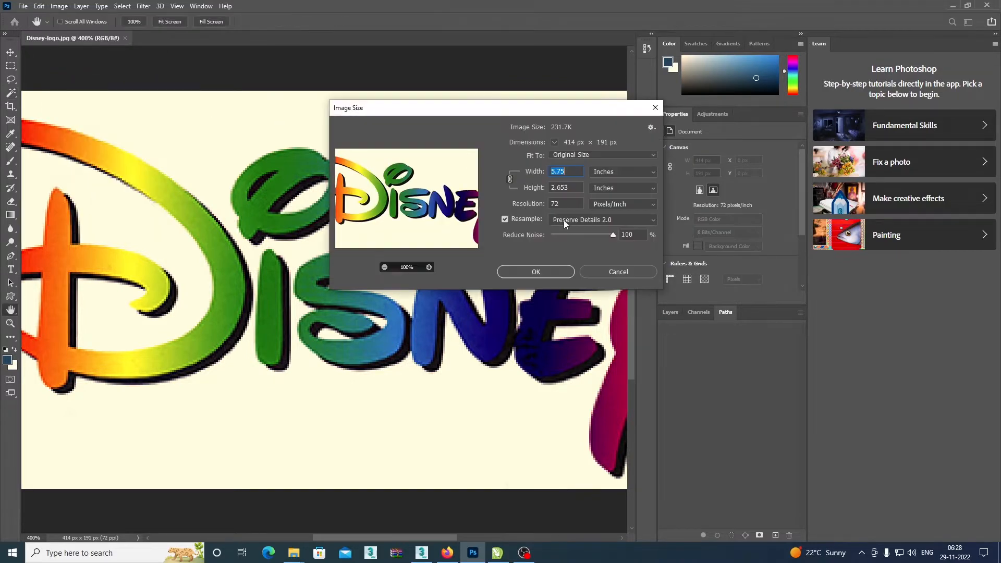
left_click(579, 219)
left_click(574, 231)
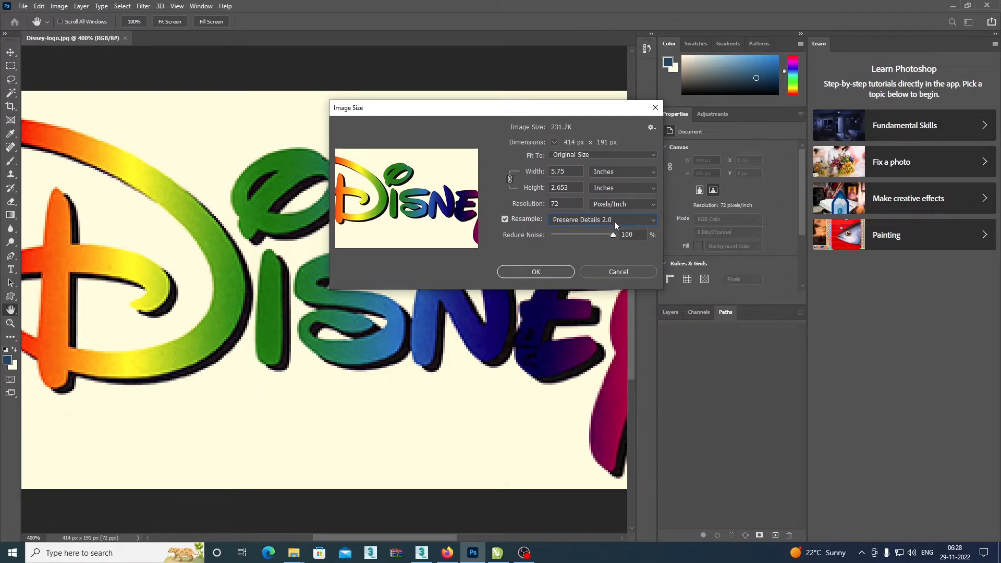
left_click(578, 219)
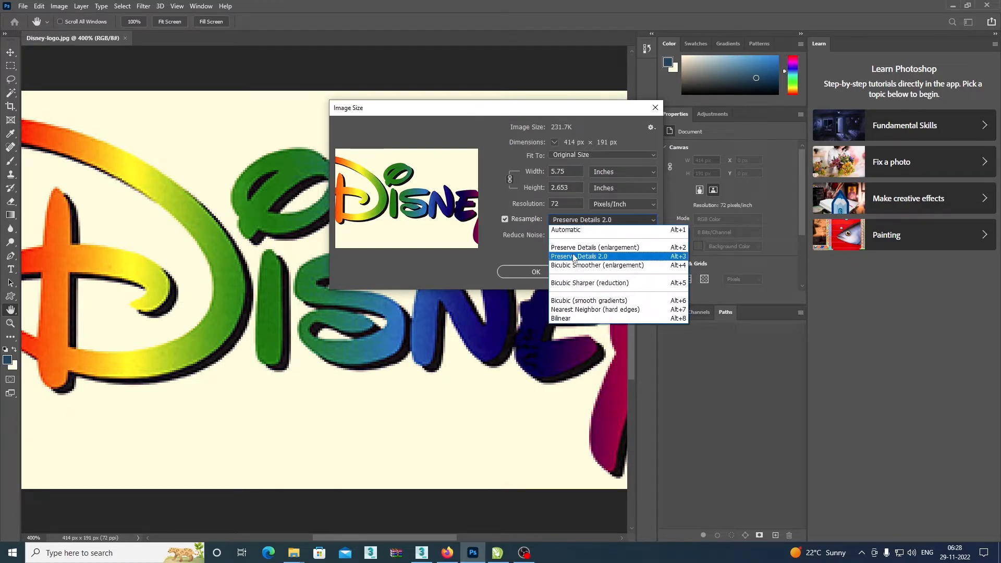
left_click(459, 276)
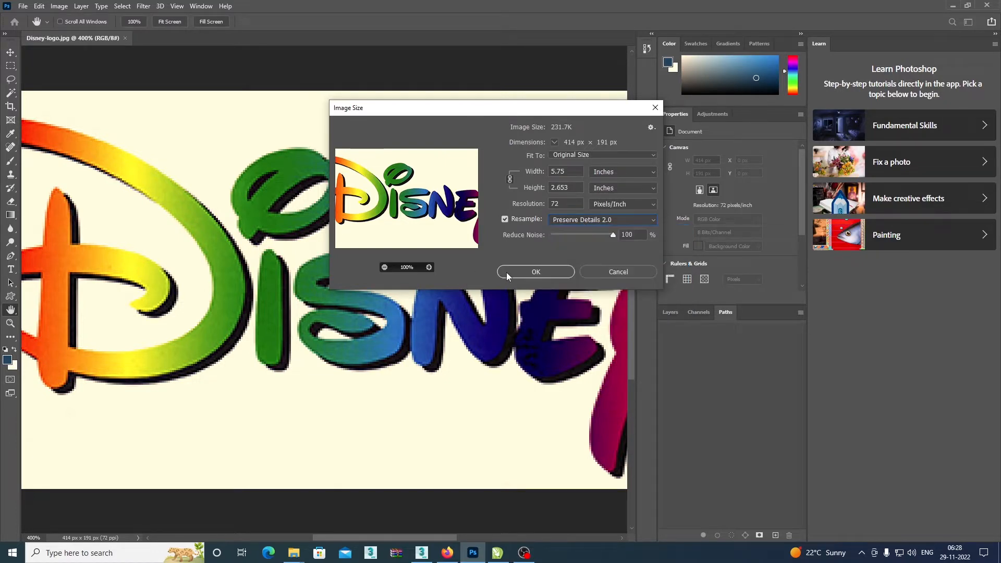
left_click(624, 269)
key("w")
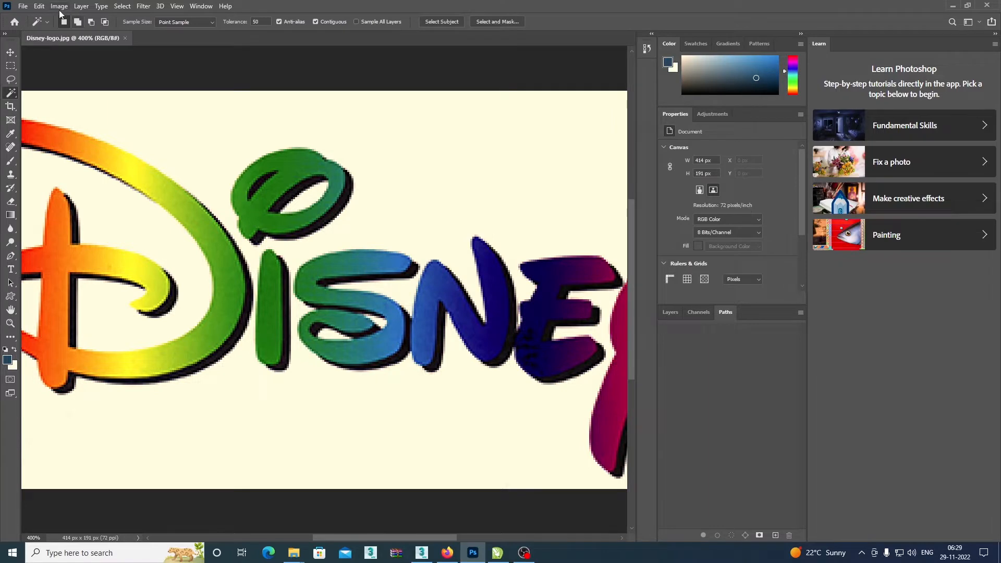
Check in the Technology Previews preferences that Enable Preserve Details 2.0 Upscale is active and accept the preferences.
left_click(39, 6)
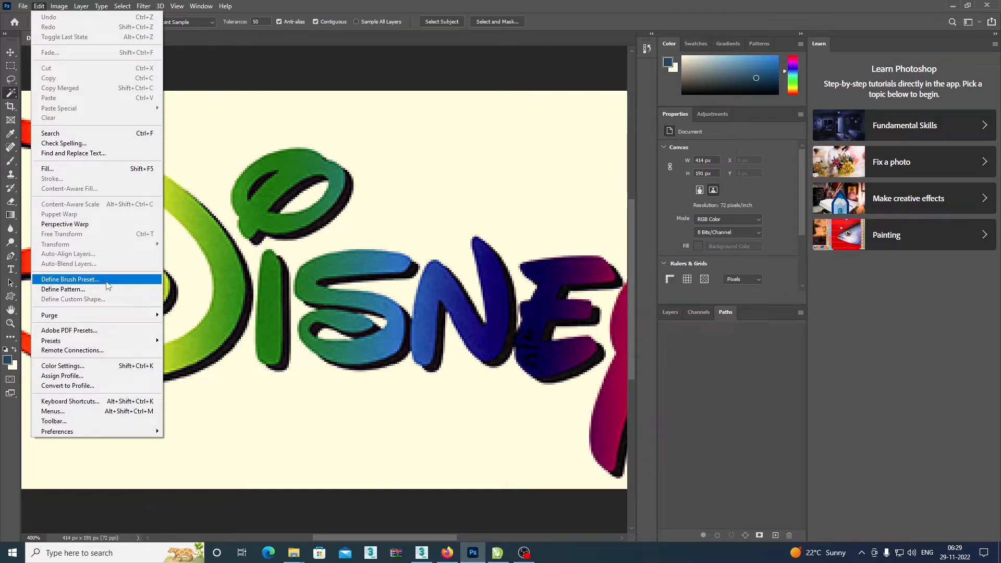
mouse_move(107, 438)
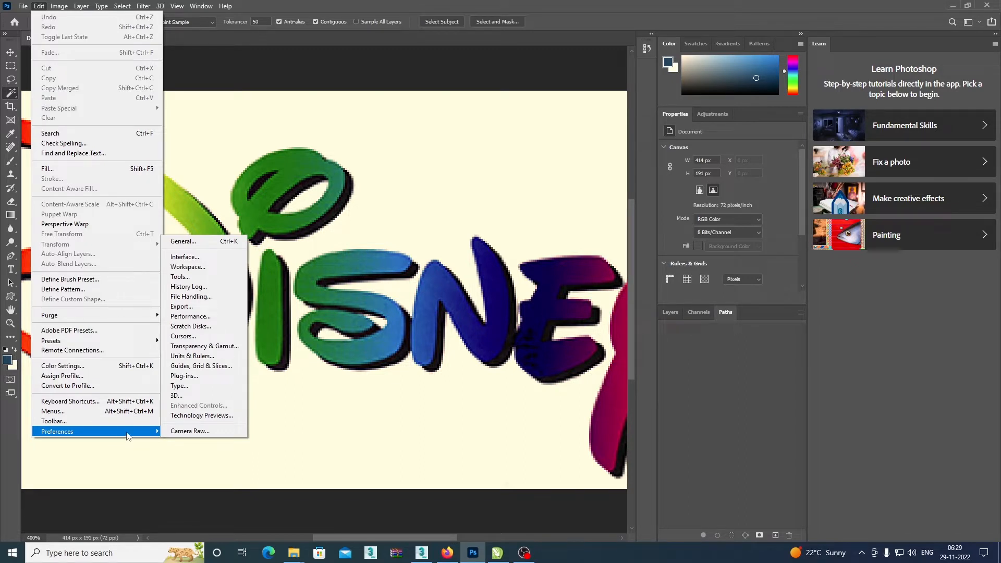
left_click(207, 417)
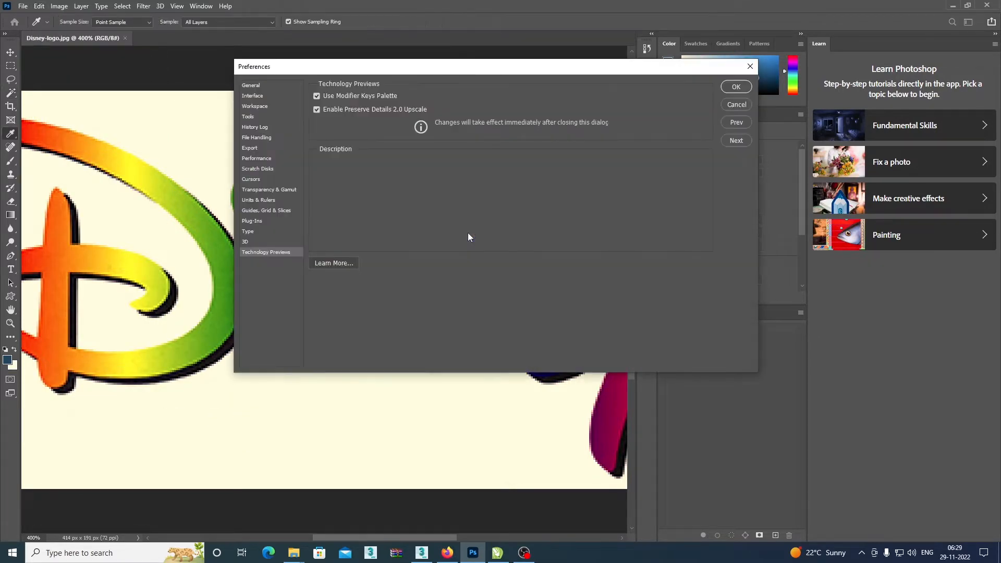
left_click_drag(327, 65, 286, 70)
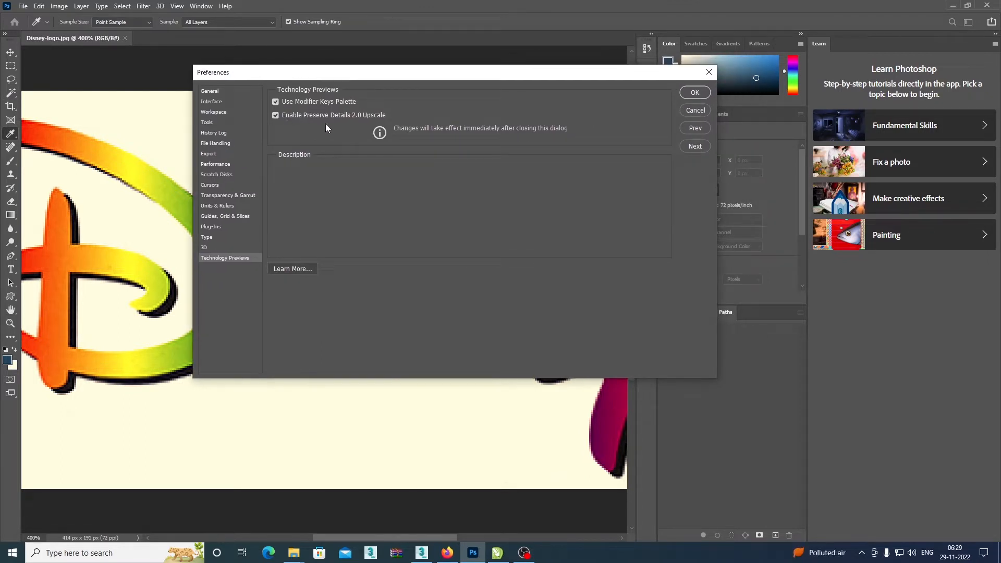
mouse_move(361, 119)
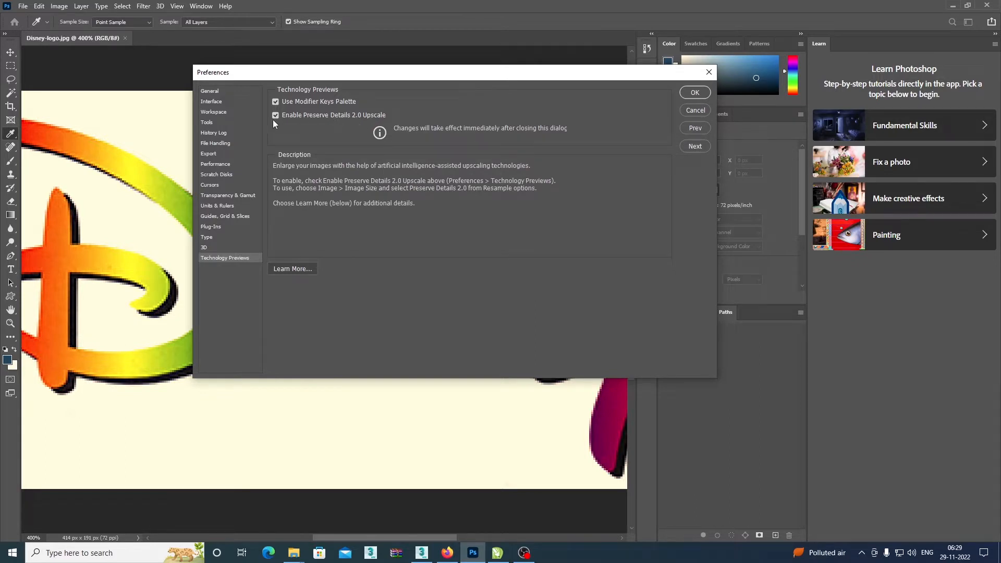
left_click(696, 94)
key("w")
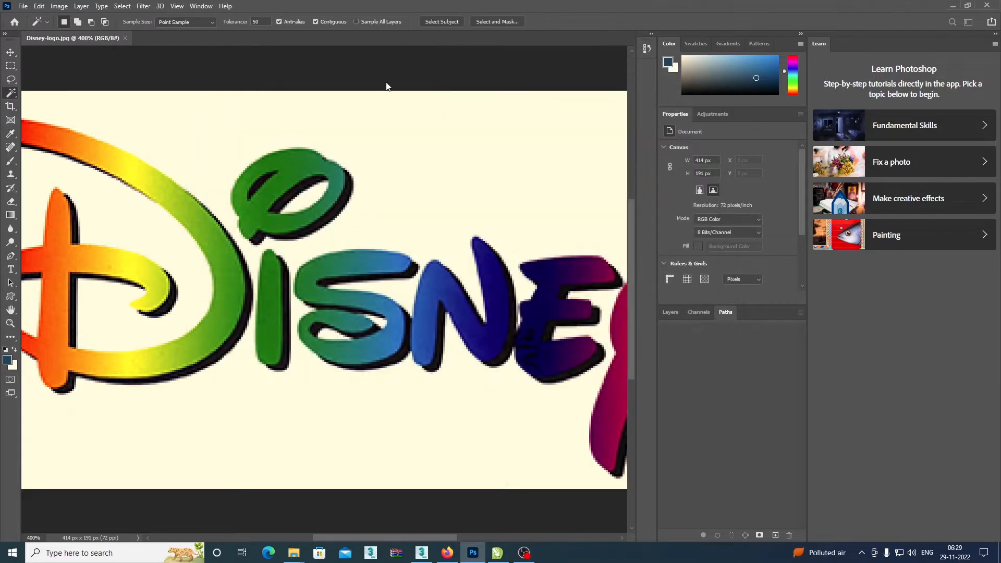
Open the Image Size settings for the logo and choose Preserve Details 2.0 as the resampling method.
left_click(59, 5)
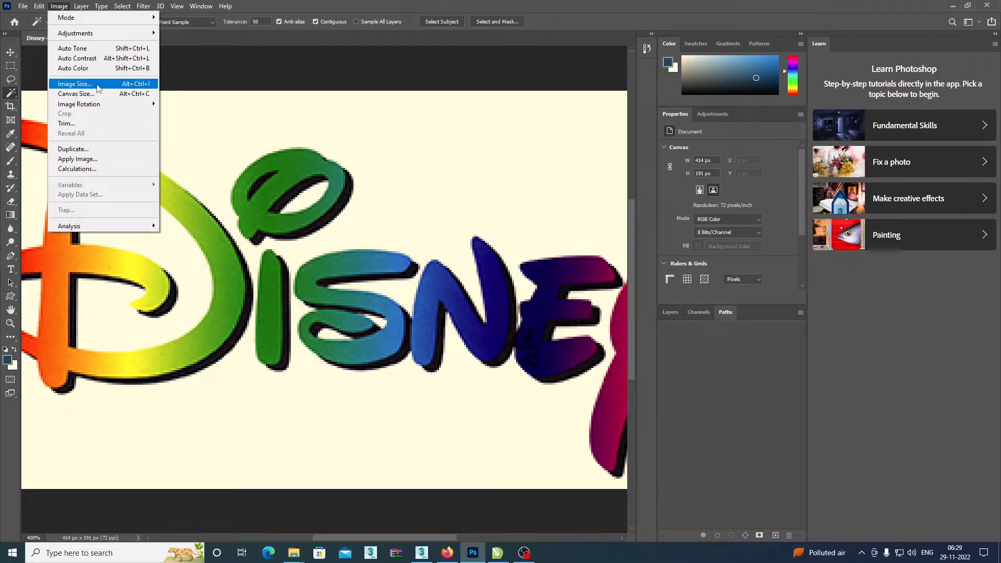
left_click(78, 84)
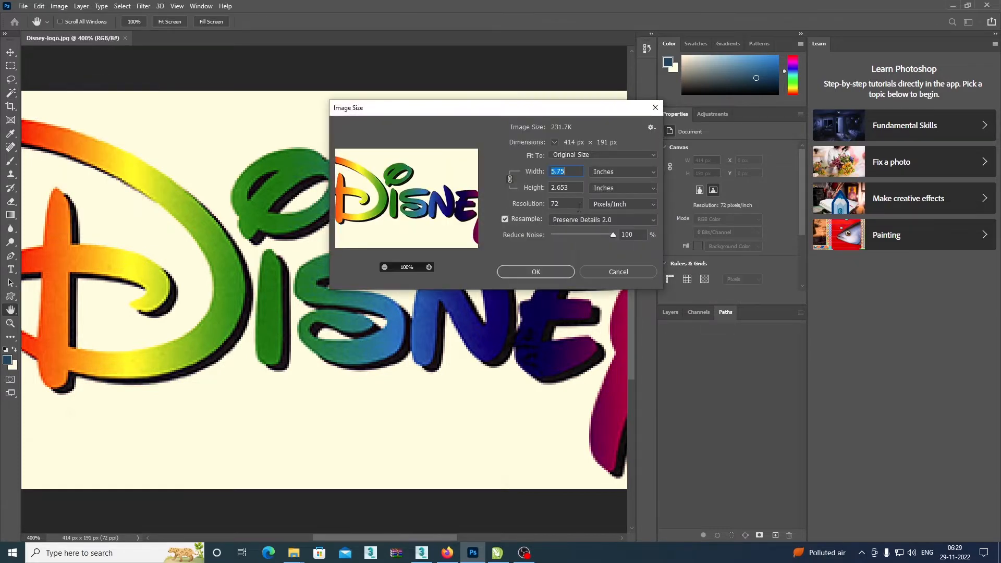
left_click(582, 220)
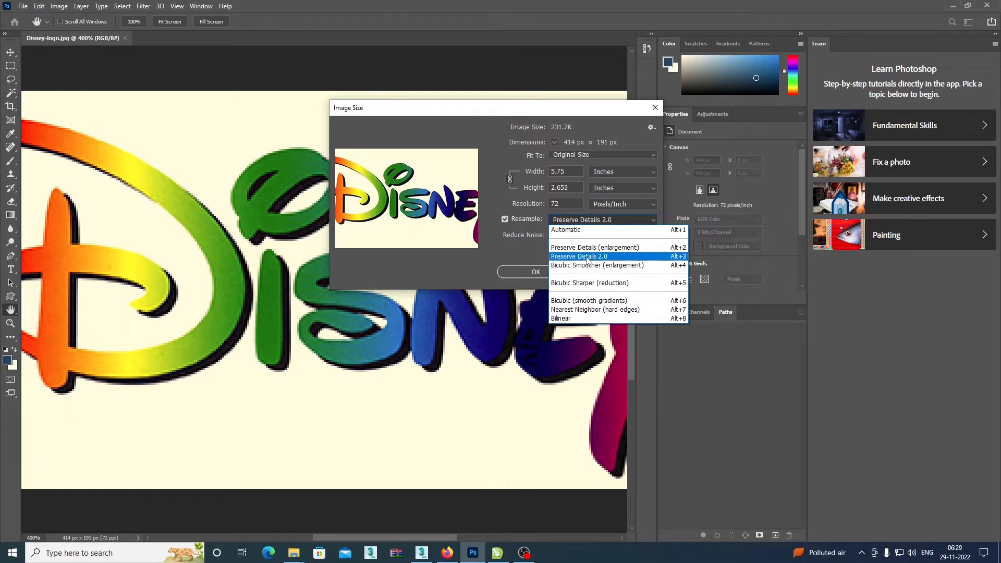
left_click(587, 257)
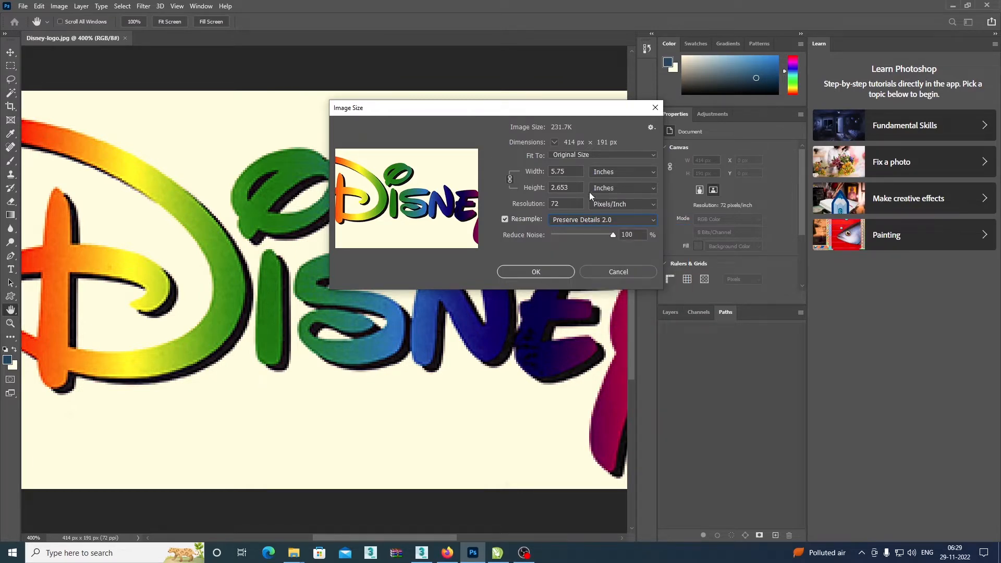
Set the image resolution to 300 pixels/inch and the height to 12 inches with proportions linked, and apply the resize.
left_click(514, 203)
type("300")
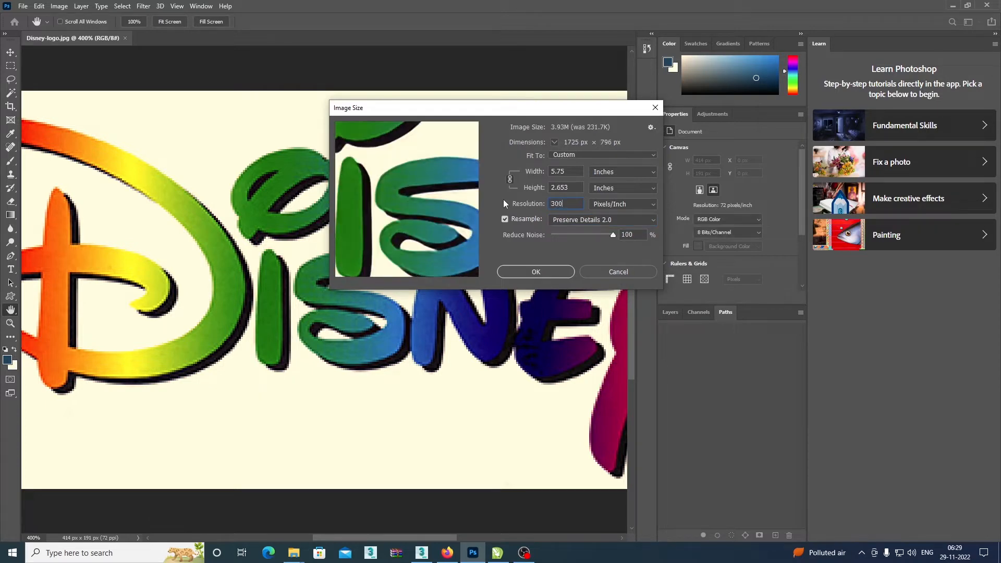
left_click(418, 174)
left_click_drag(575, 189, 549, 183)
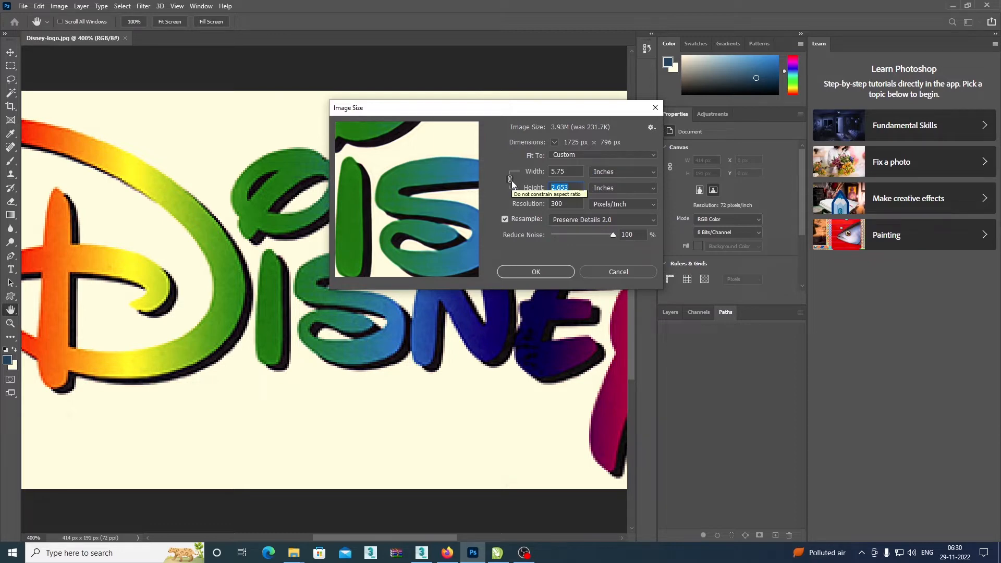
type("12")
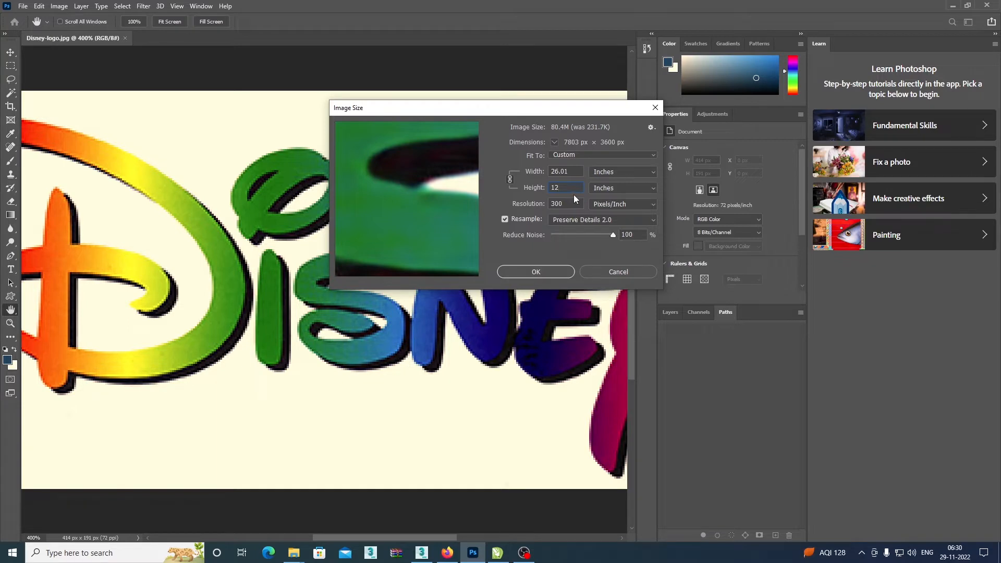
left_click(553, 271)
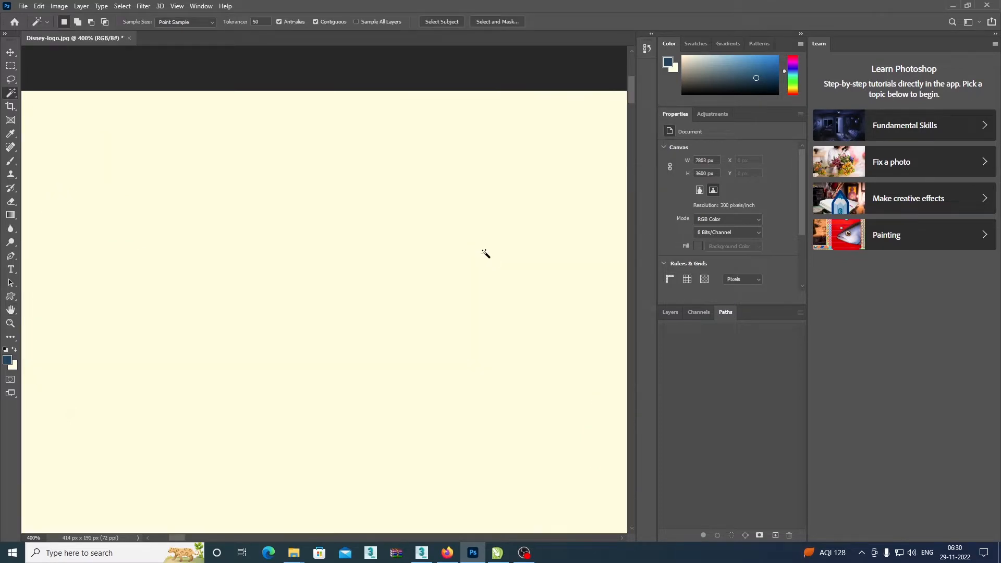
Examine the enlarged logo's lettering from the D through the i, S and N for edge quality.
key("ctrl+minus")
key("ctrl+minus")
key("ctrl+minus")
key("ctrl+minus")
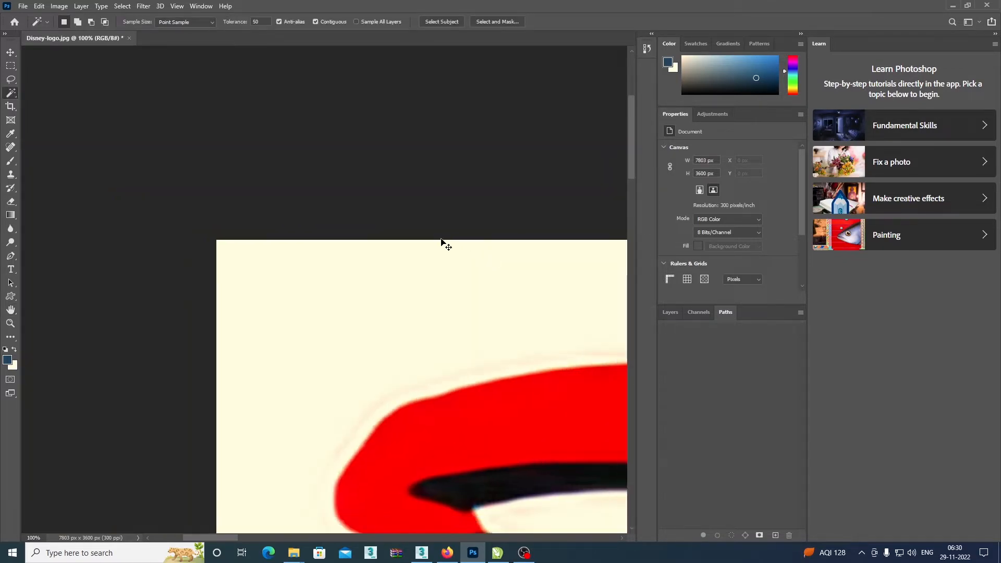
left_click_drag(455, 289, 252, 156)
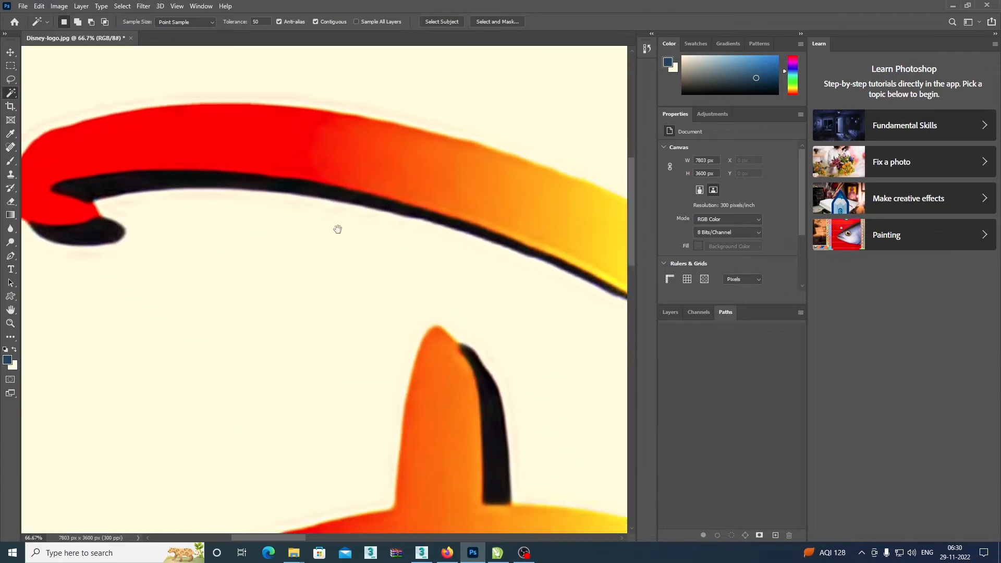
left_click_drag(337, 228, 251, 161)
key("ctrl+minus")
key("ctrl+minus")
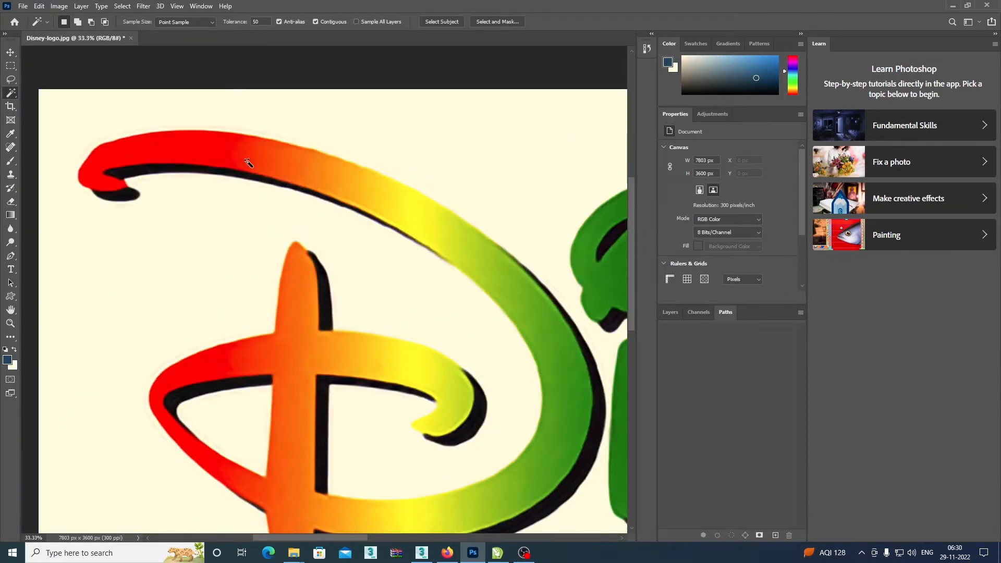
left_click_drag(381, 294, 284, 243)
left_click_drag(531, 311, 384, 273)
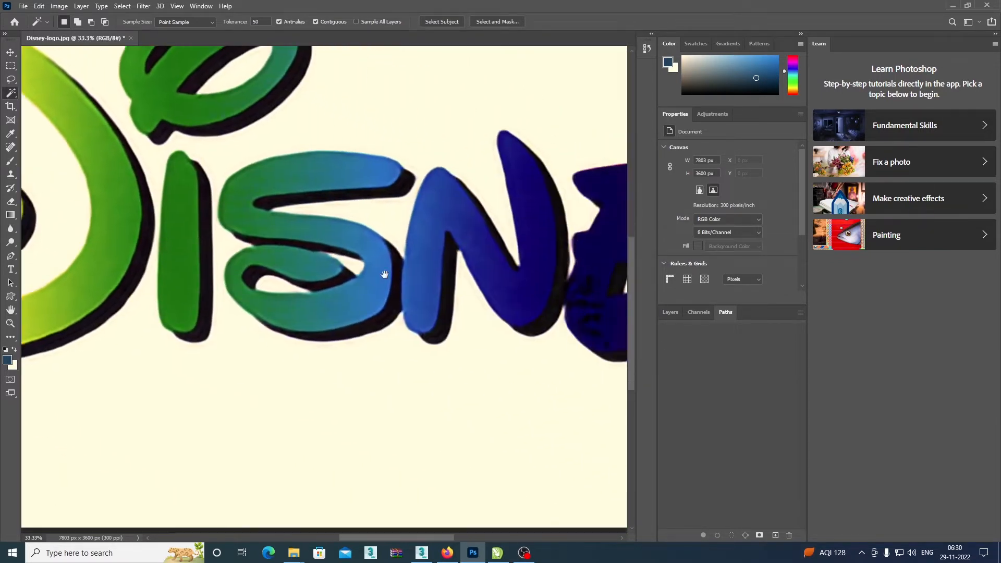
key("ctrl+plus")
key("ctrl+plus")
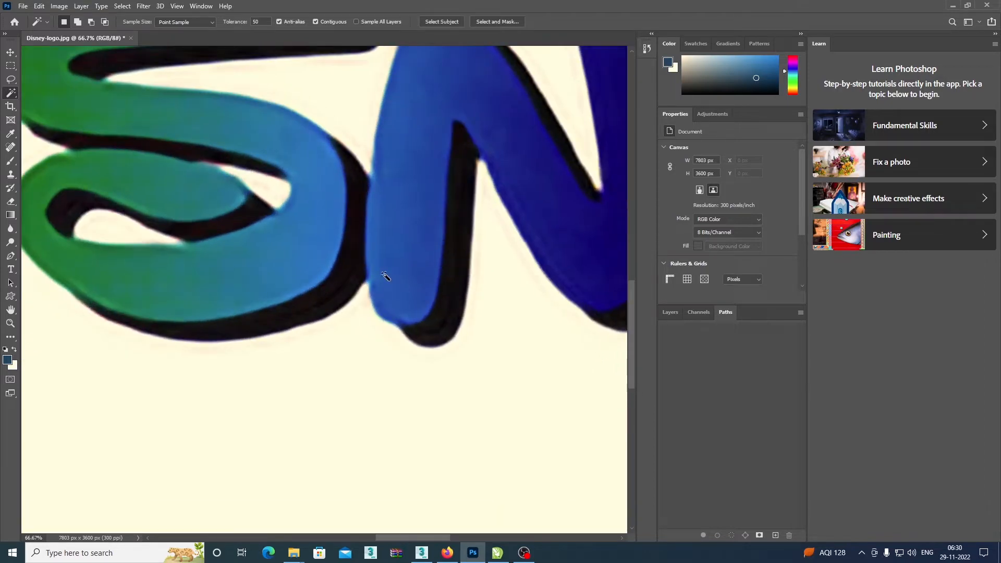
left_click_drag(393, 245, 465, 387)
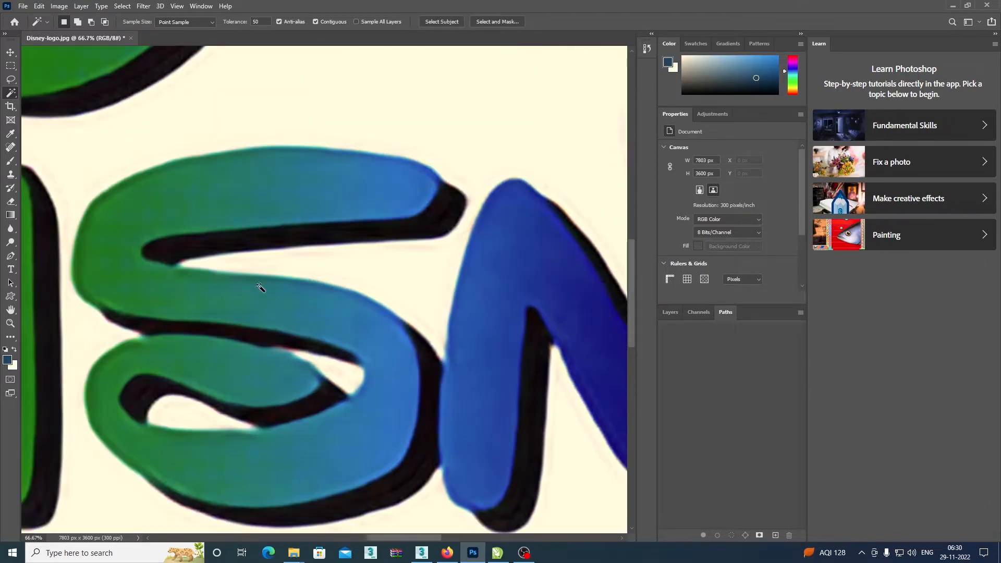
left_click_drag(267, 223, 490, 415)
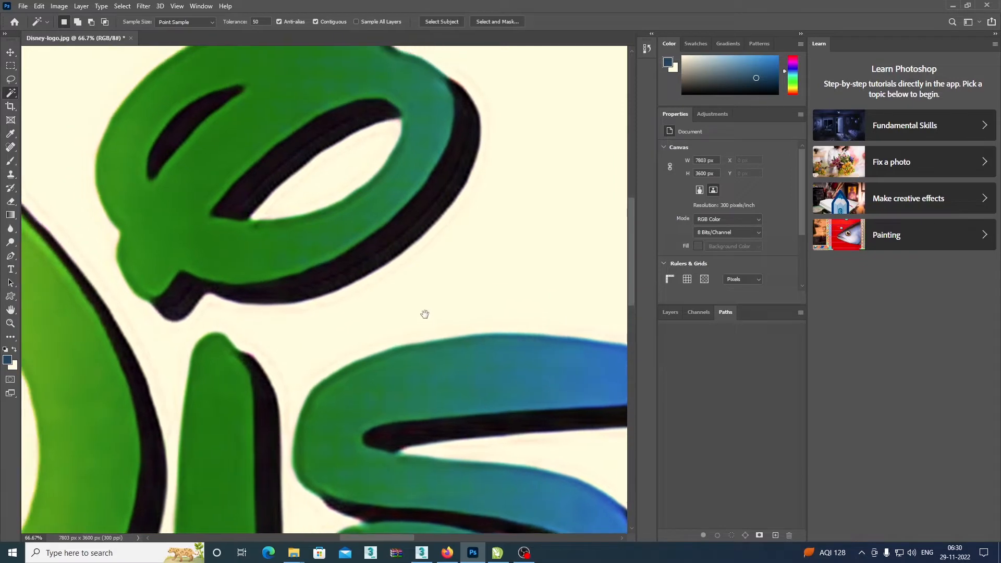
left_click_drag(424, 314, 442, 353)
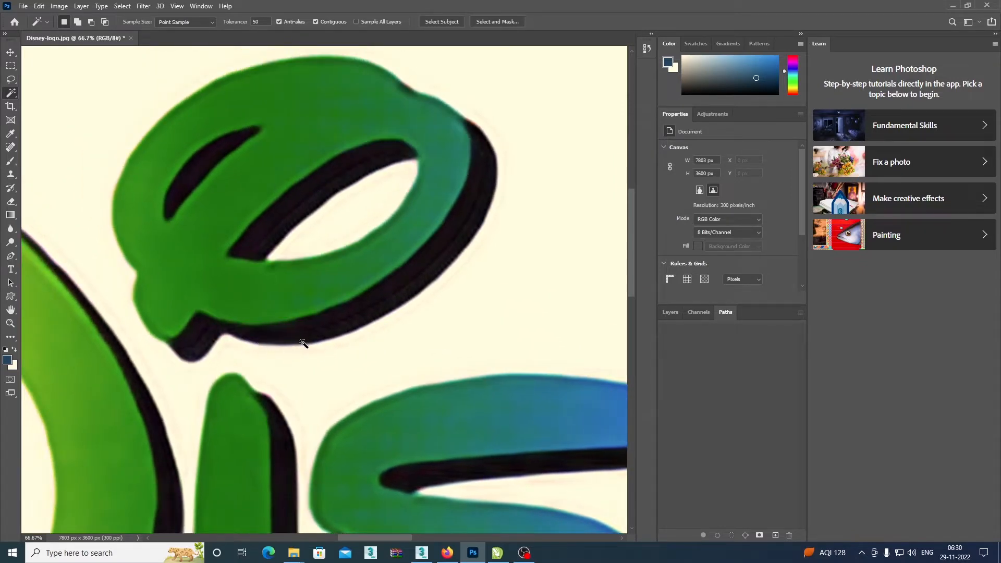
Examine the edges of the D's upper red-to-orange stroke up close and from farther away for remaining artifacts.
key("ctrl+minus")
key("ctrl+minus")
key("ctrl+minus")
key("ctrl+minus")
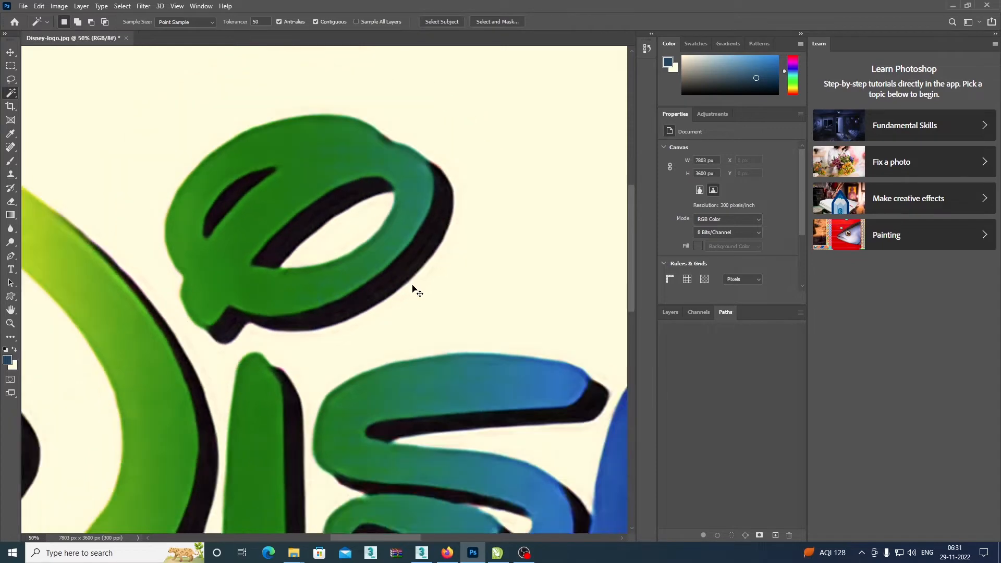
key("ctrl+plus")
key("ctrl+plus")
key("ctrl+plus")
key("ctrl+plus")
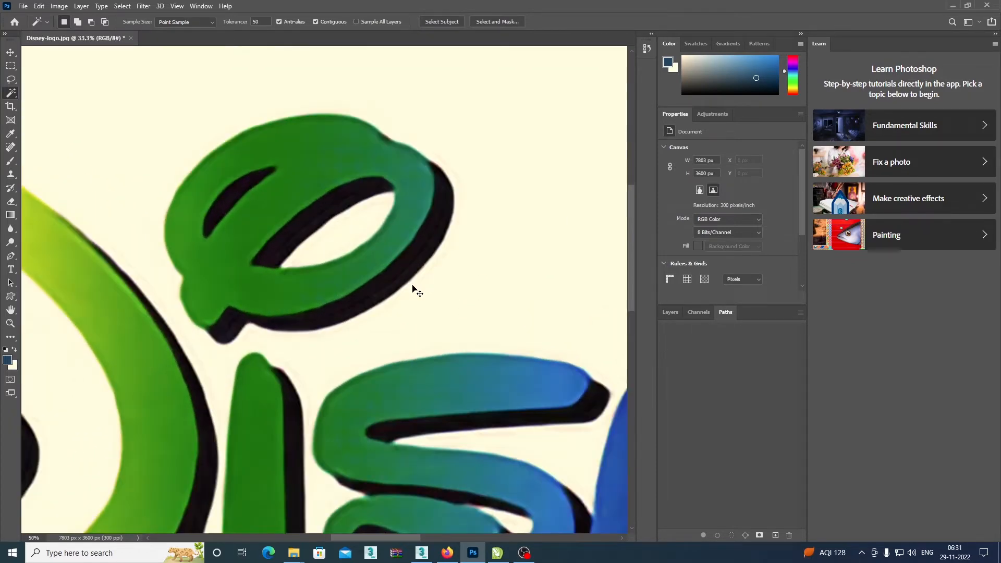
left_click_drag(281, 213, 553, 404)
left_click_drag(260, 321, 469, 306)
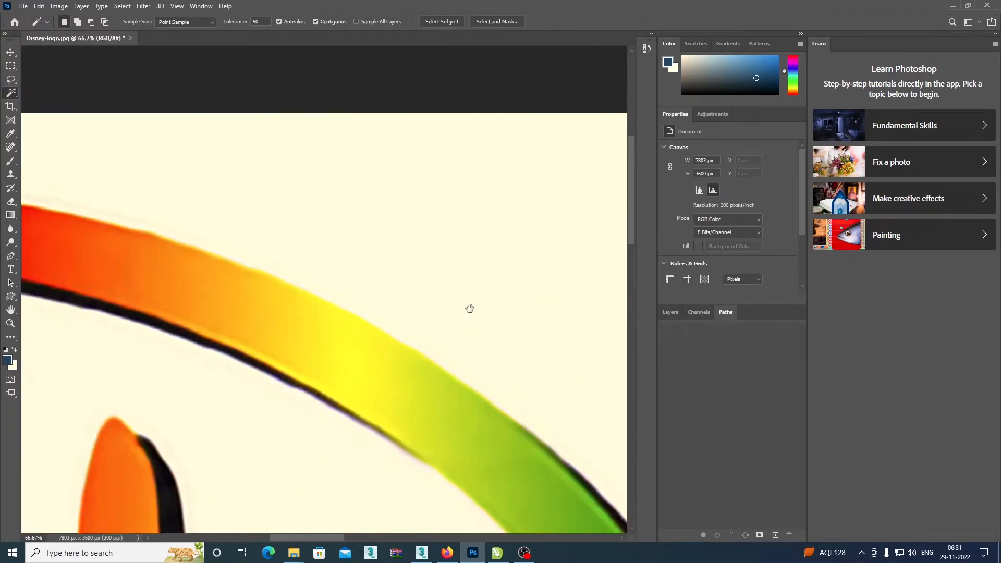
left_click_drag(226, 214, 456, 292)
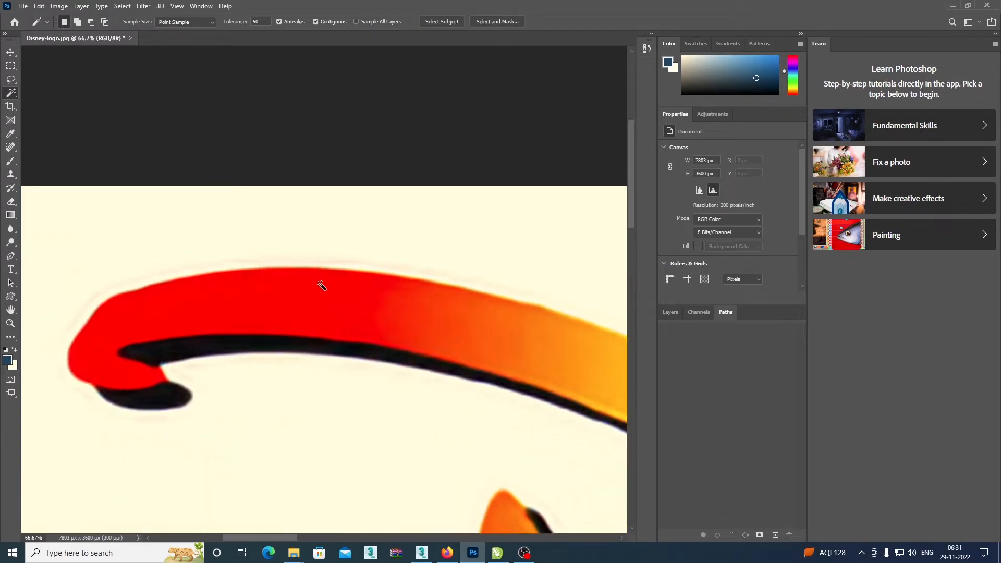
key("ctrl+plus")
key("ctrl+plus")
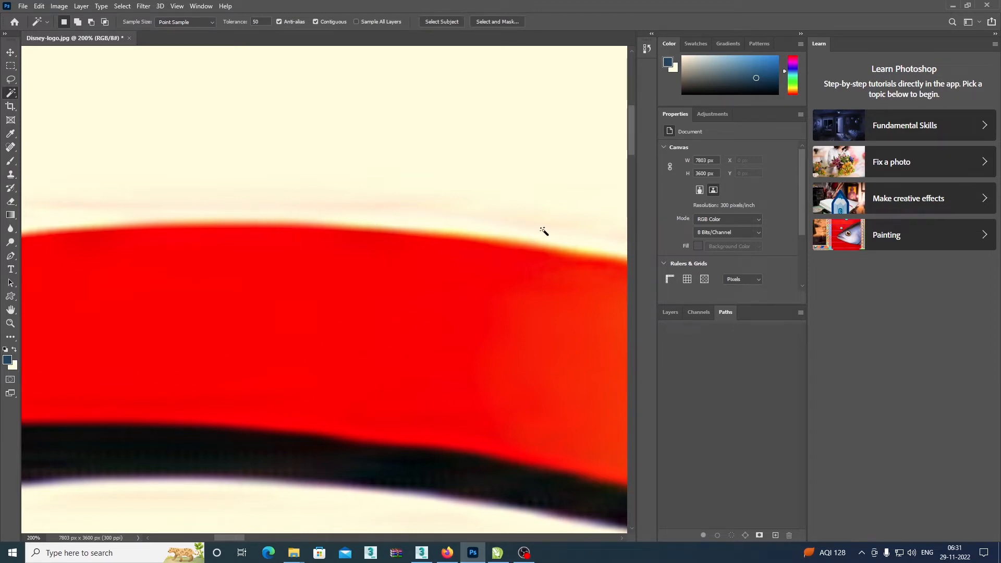
scroll(437, 206, "down", 3)
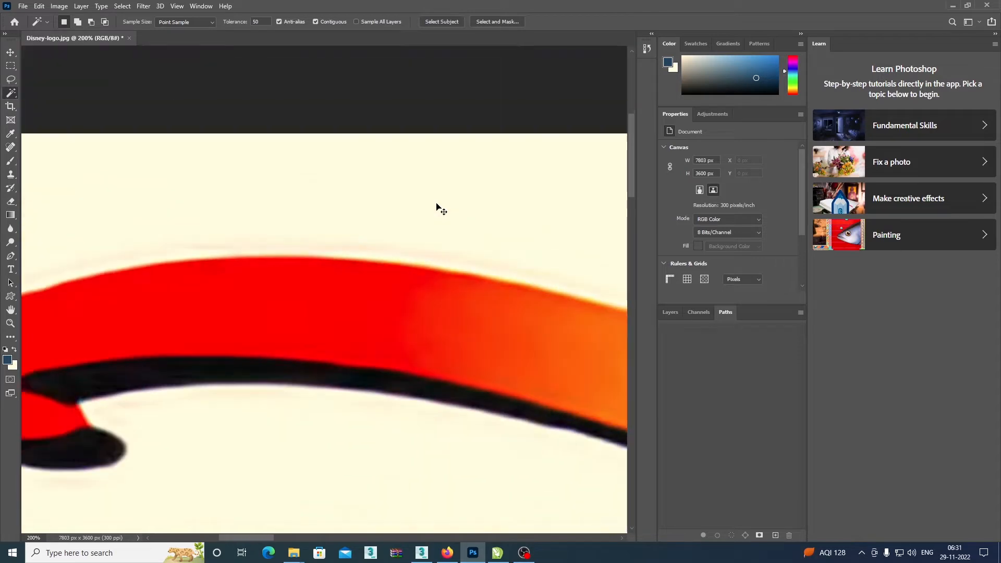
scroll(437, 207, "up", 5)
scroll(438, 207, "down", 3)
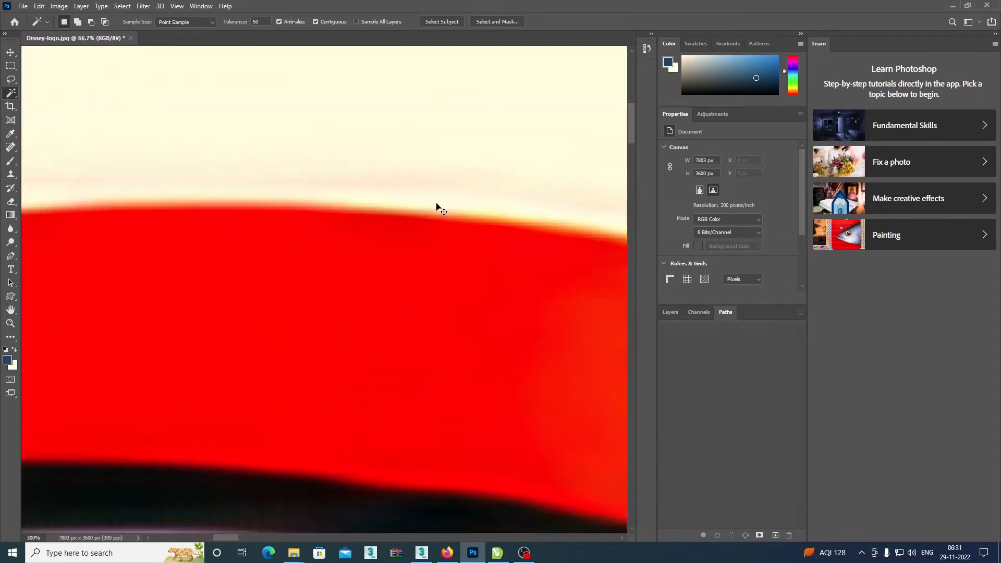
Convert the Background into a regular layer named Layer 0 and duplicate it.
left_click(669, 312)
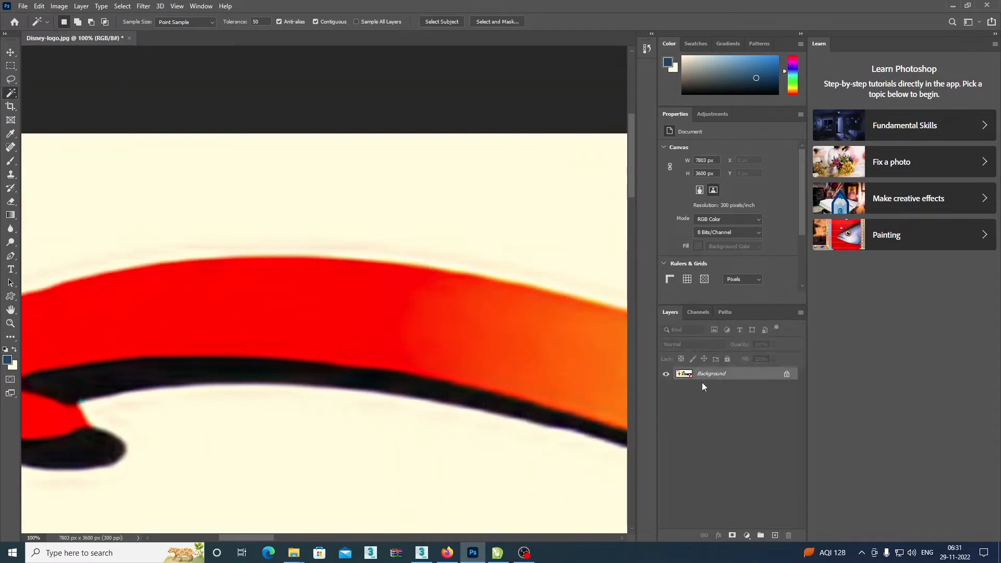
double_click(747, 377)
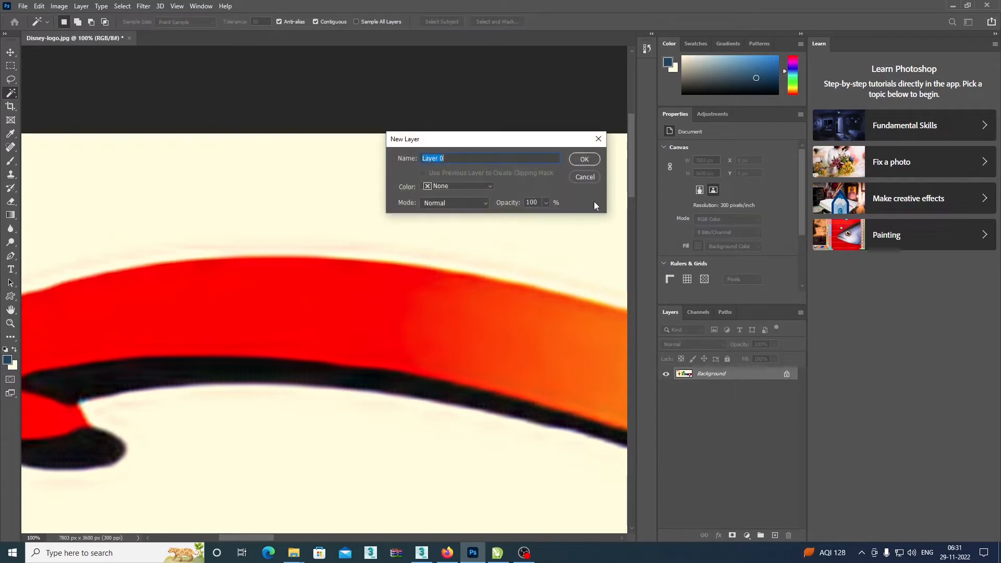
left_click(597, 161)
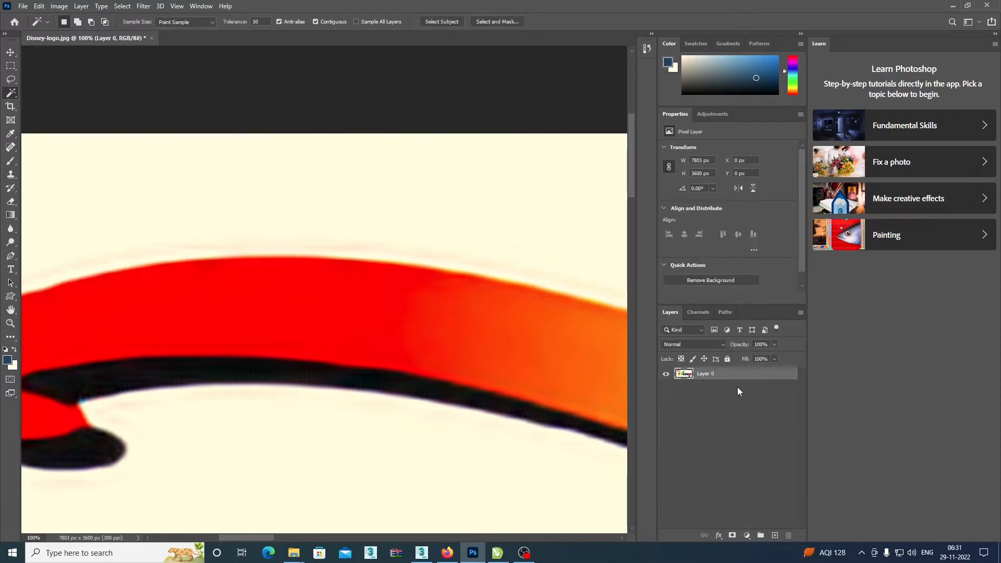
key("ctrl+j")
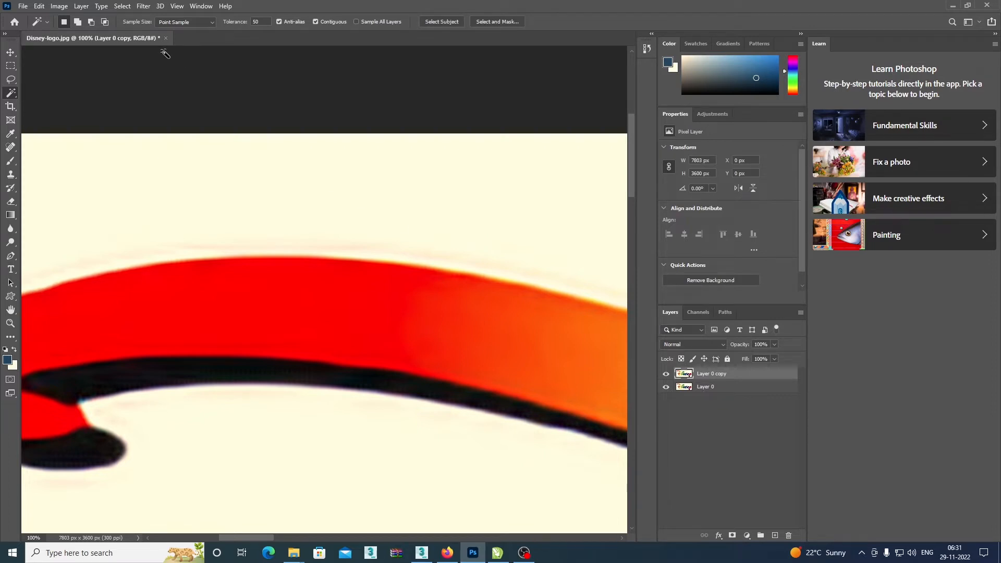
Open the Gaussian Blur filter for the duplicated logo layer.
left_click(150, 8)
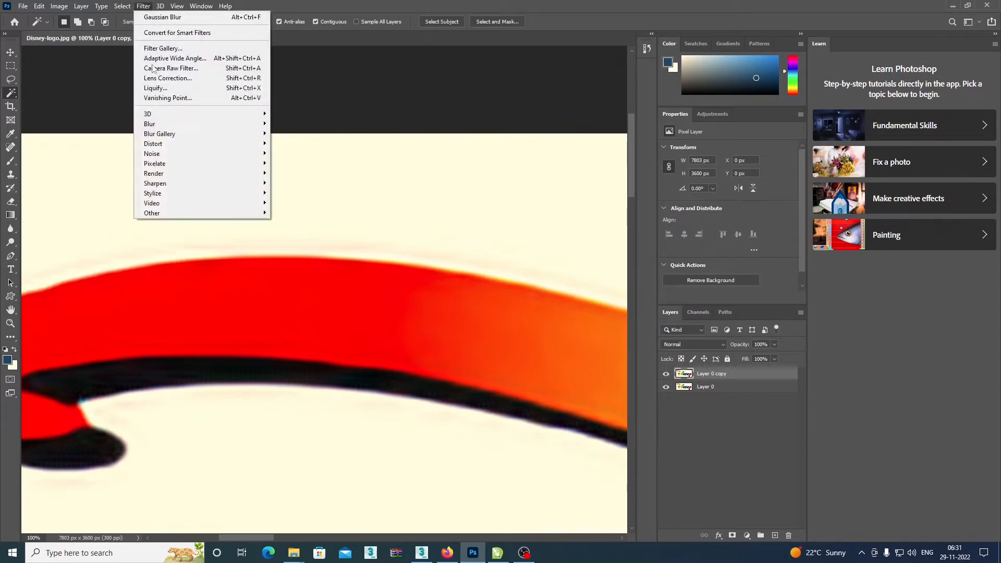
mouse_move(197, 130)
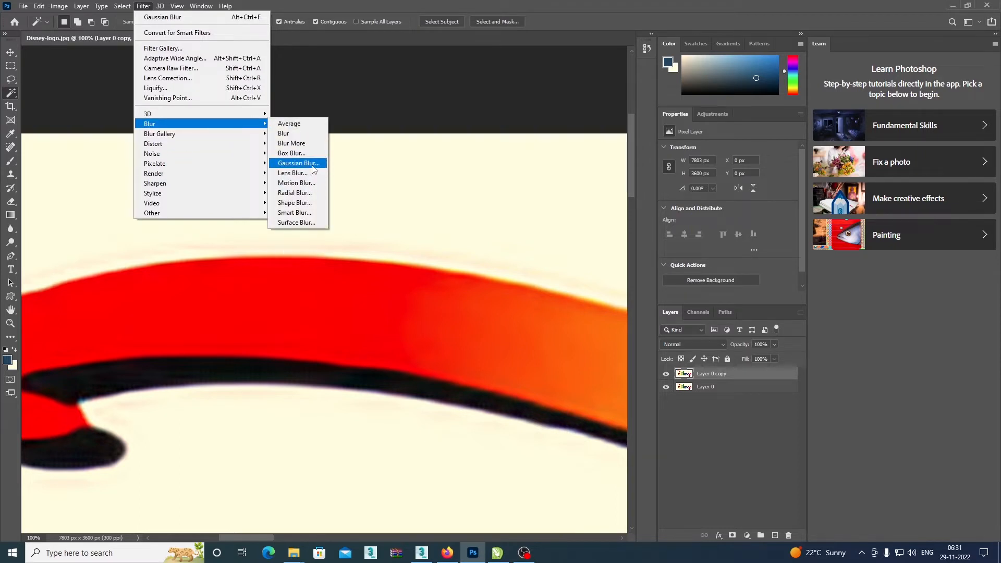
left_click(312, 166)
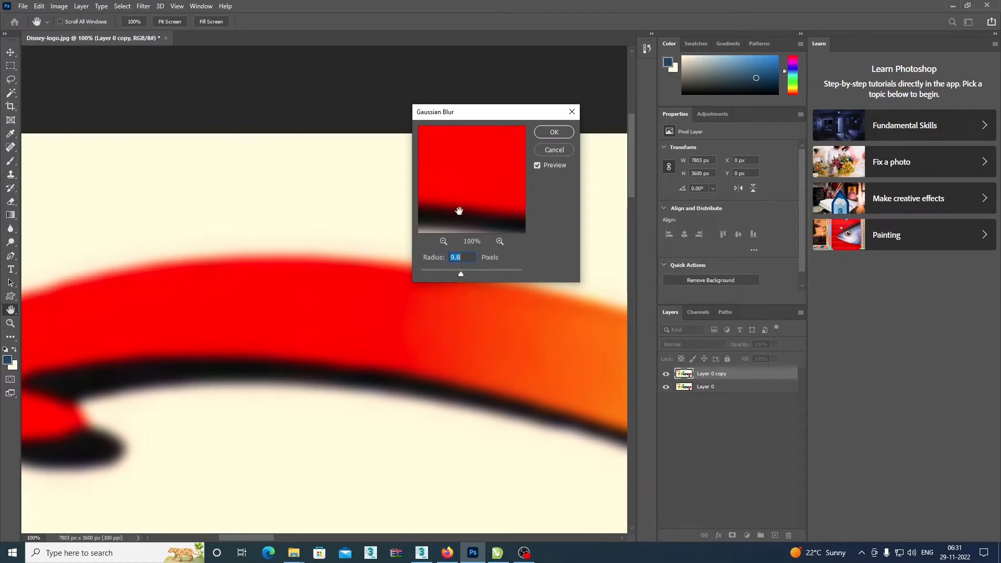
Try Gaussian Blur radii of 1000, 562.5 and 2.7 pixels to compare their effect on the logo.
left_click(536, 166)
left_click_drag(462, 274, 462, 274)
left_click_drag(466, 273, 632, 271)
left_click_drag(485, 111, 543, 88)
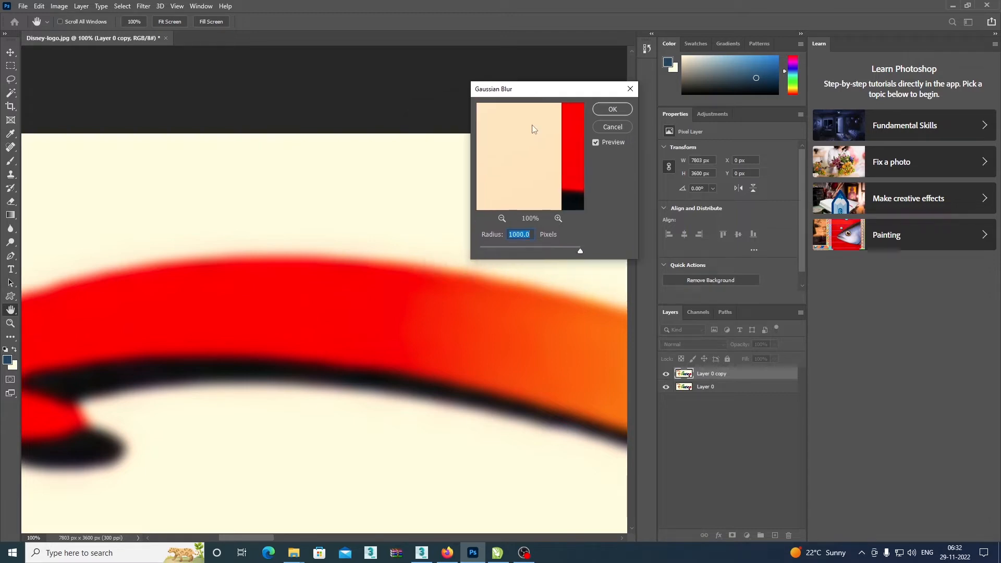
mouse_move(580, 251)
left_mouse_down()
mouse_move(530, 247)
mouse_move(573, 252)
left_mouse_up()
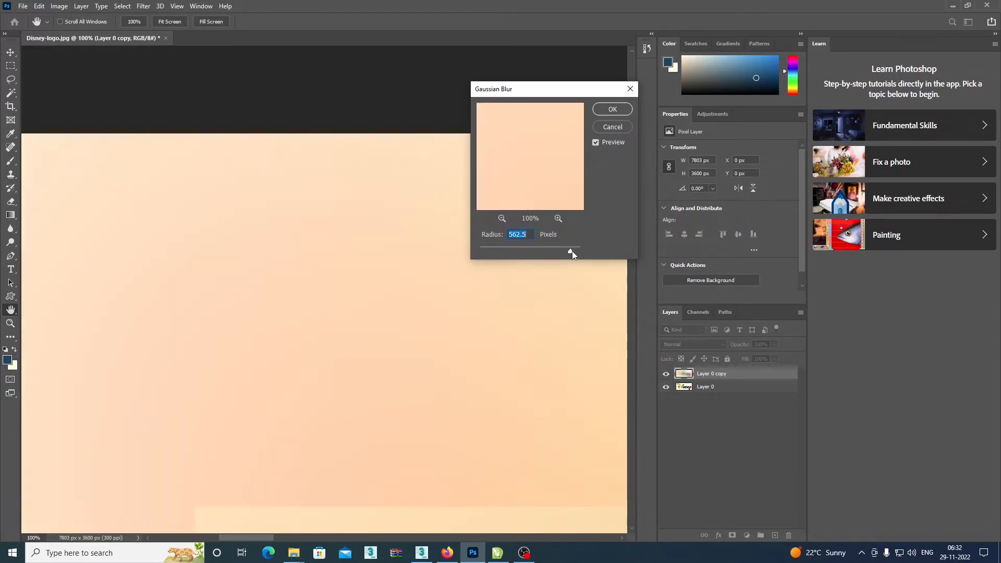
key("ctrl+minus")
key("ctrl+minus")
key("ctrl+minus")
key("ctrl+minus")
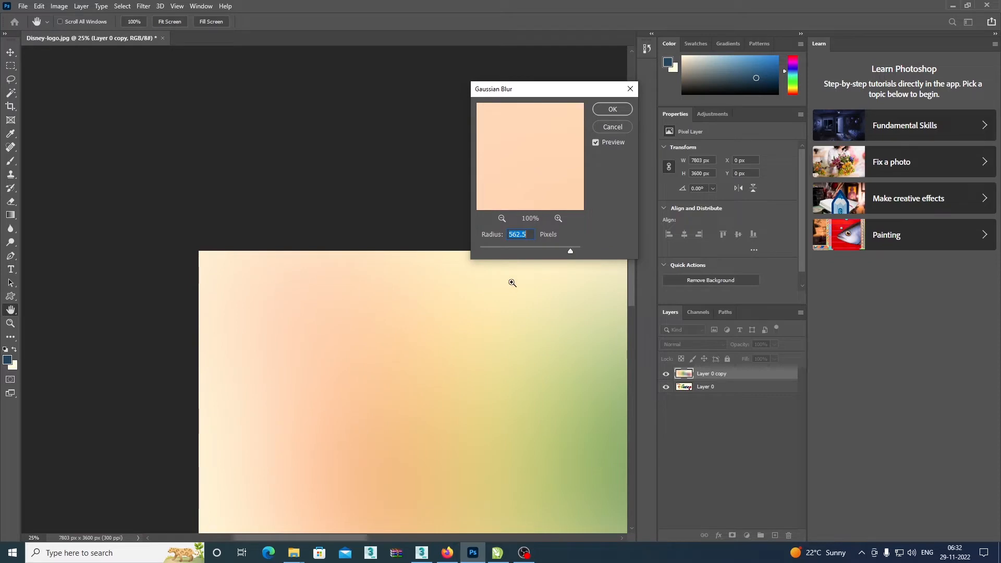
left_click_drag(560, 252, 483, 252)
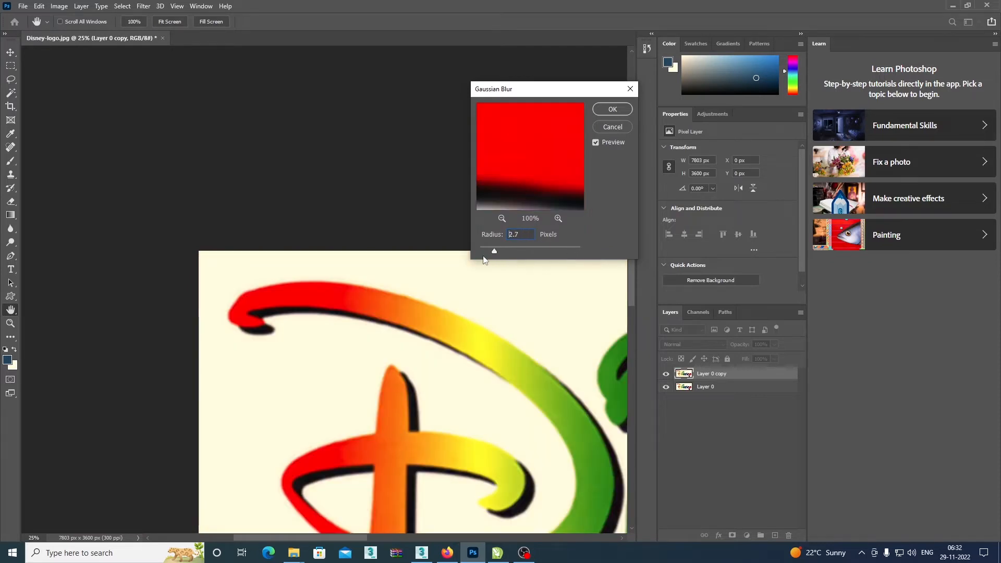
Blur the duplicated layer with a Gaussian Blur radius of about 8 pixels, judging the softened edges of the red stroke.
key("ctrl+plus")
key("ctrl+plus")
key("ctrl+plus")
key("ctrl+plus")
key("ctrl+plus")
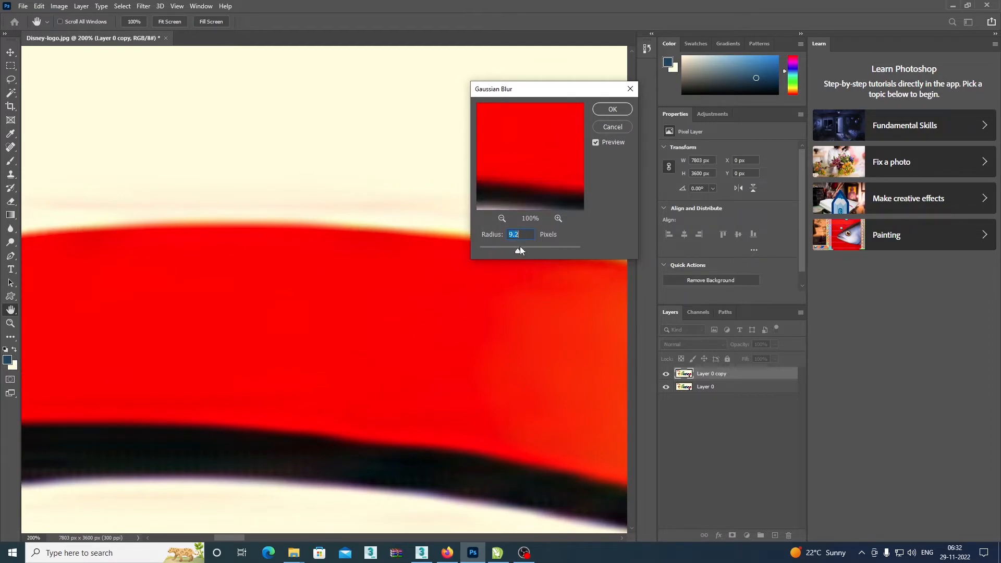
left_click_drag(521, 251, 509, 251)
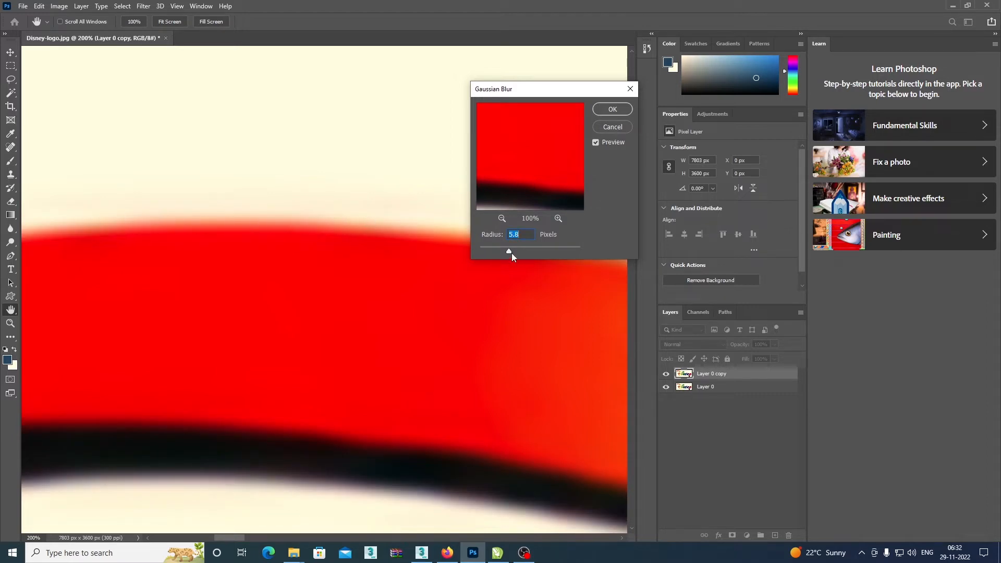
left_click_drag(518, 252, 510, 254)
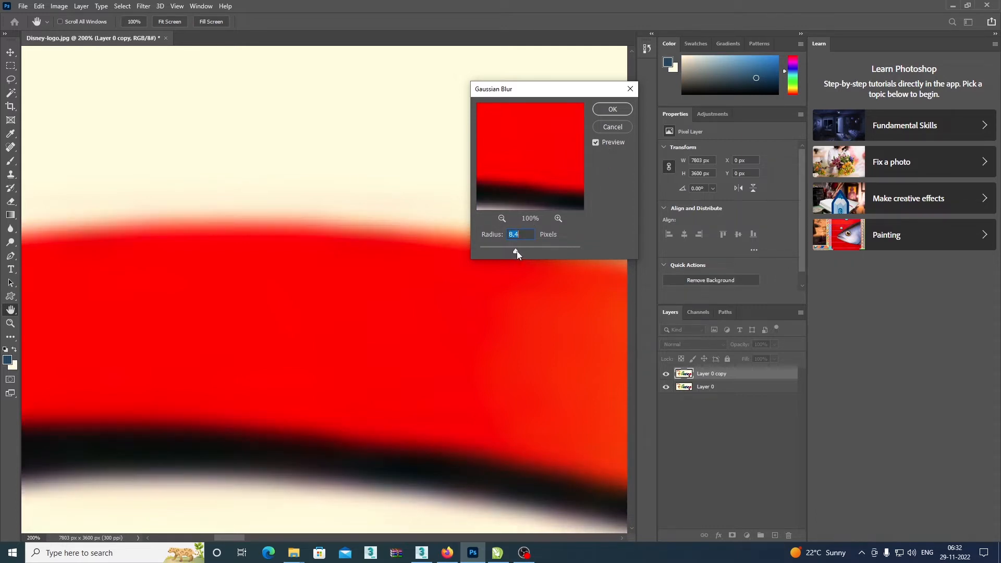
left_click_drag(517, 254, 515, 251)
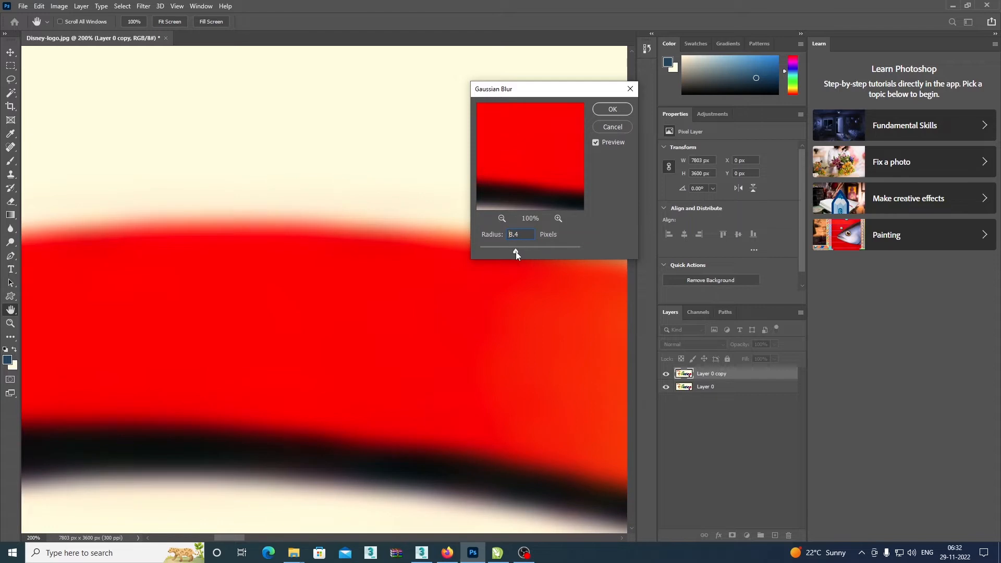
left_click(613, 110)
key("w")
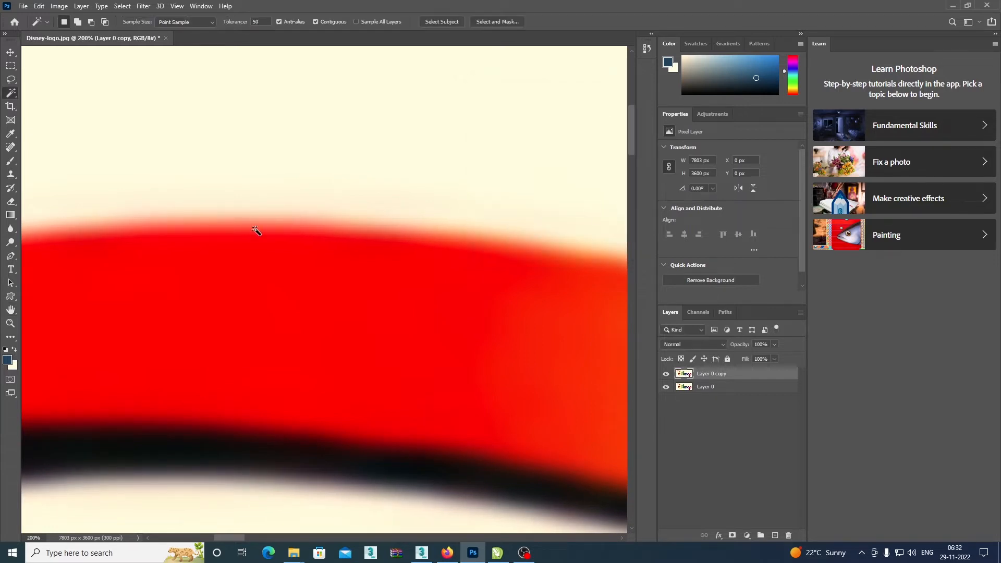
key("ctrl+minus")
key("ctrl+minus")
key("ctrl+minus")
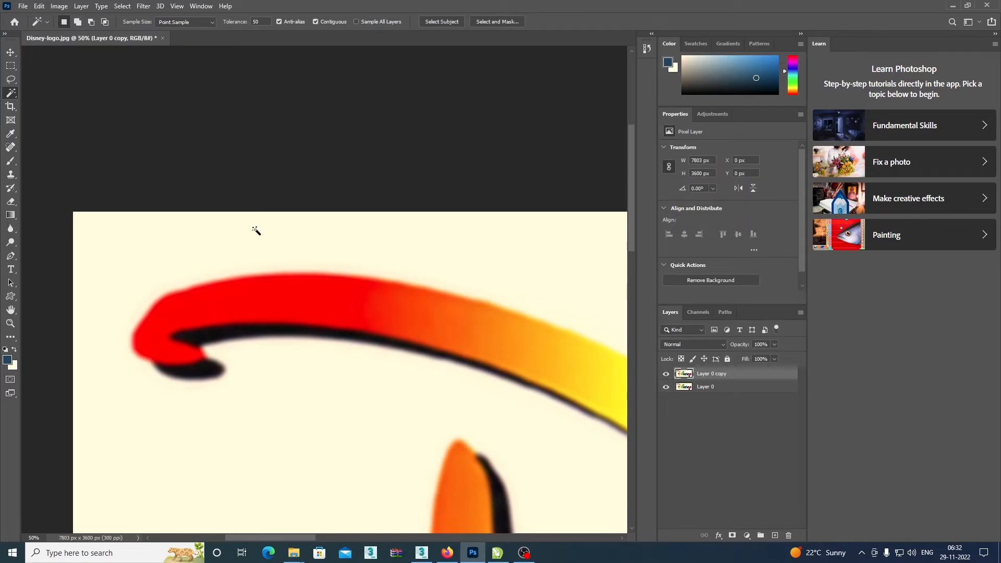
Add a Curves adjustment layer above the blurred copy and move its black and white points inward to sharpen the logo edges.
left_click_drag(496, 330, 270, 212)
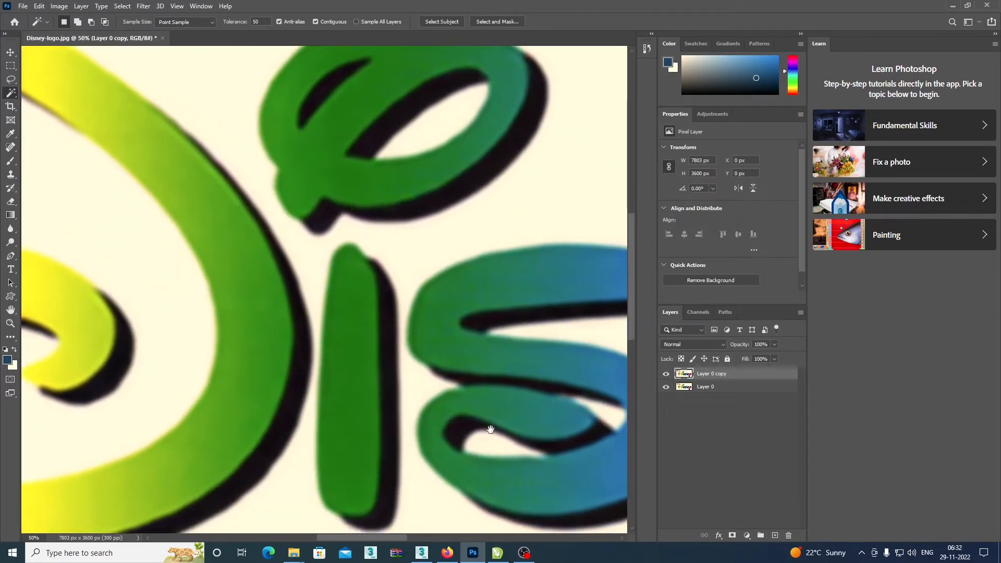
left_click_drag(490, 429, 487, 359)
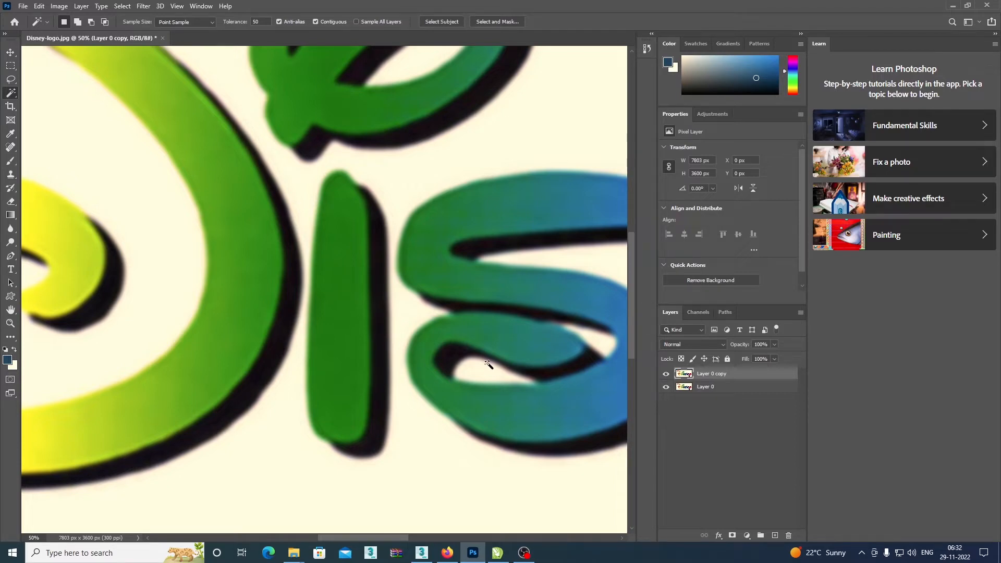
key("ctrl+plus")
key("ctrl+plus")
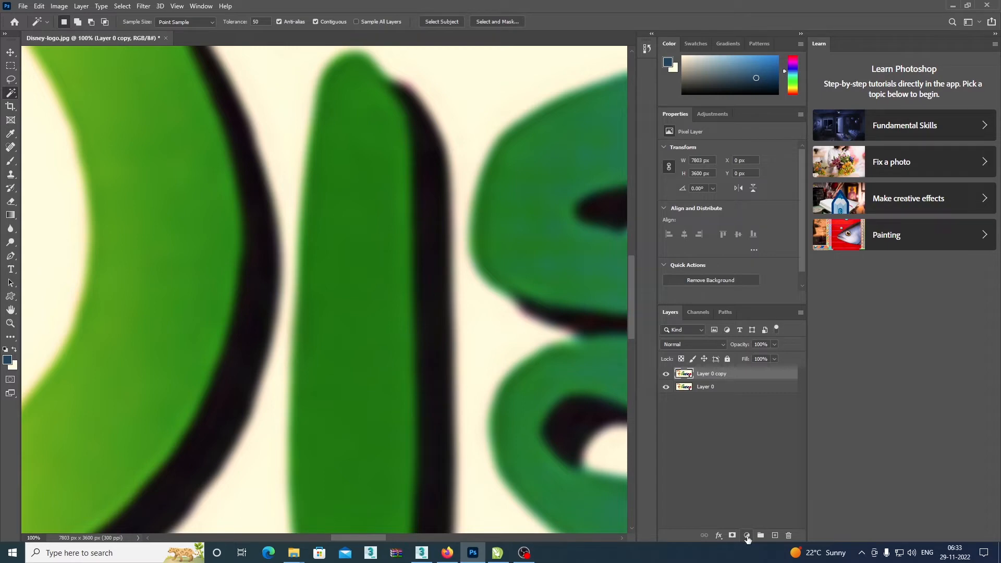
left_click(747, 536)
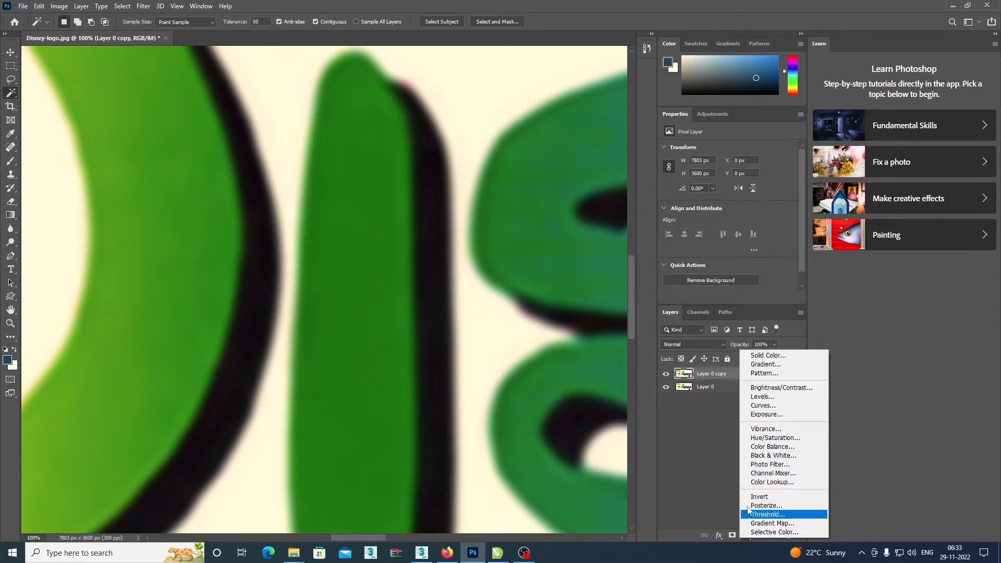
left_click(760, 406)
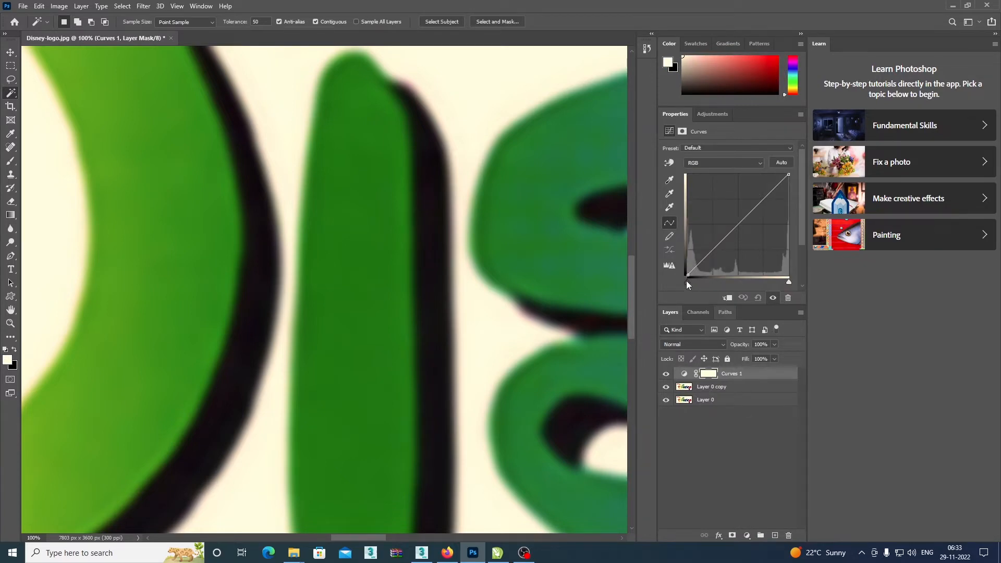
left_click_drag(688, 283, 719, 282)
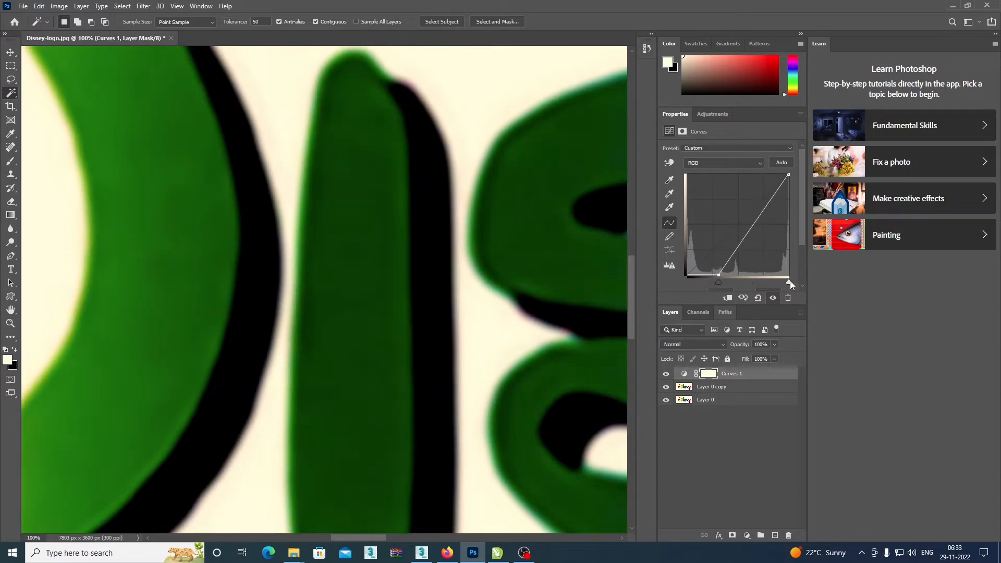
left_click_drag(791, 280, 755, 282)
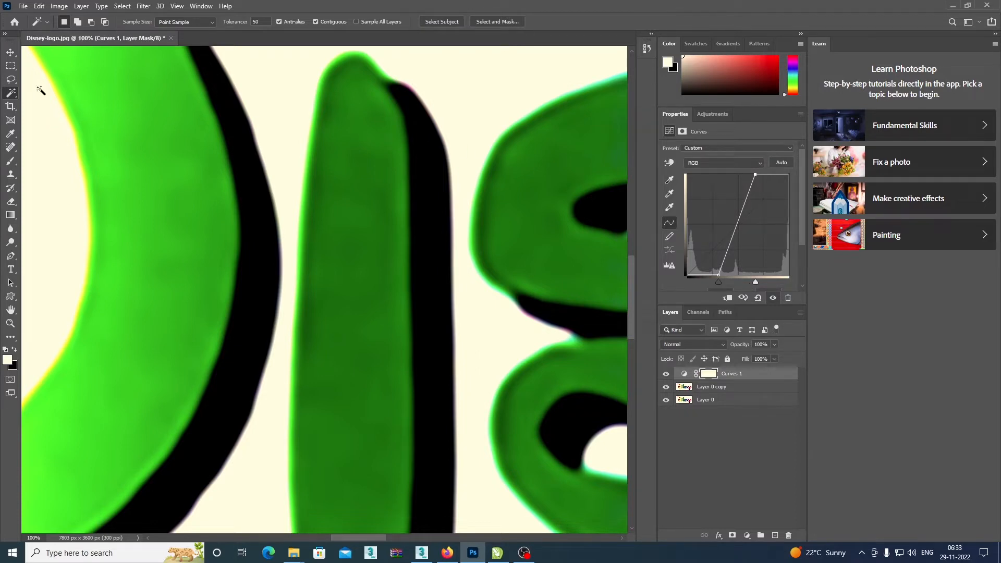
Examine the sharpened edges and colors of the strokes and letters across the logo, close up and zoomed out.
left_click(11, 53)
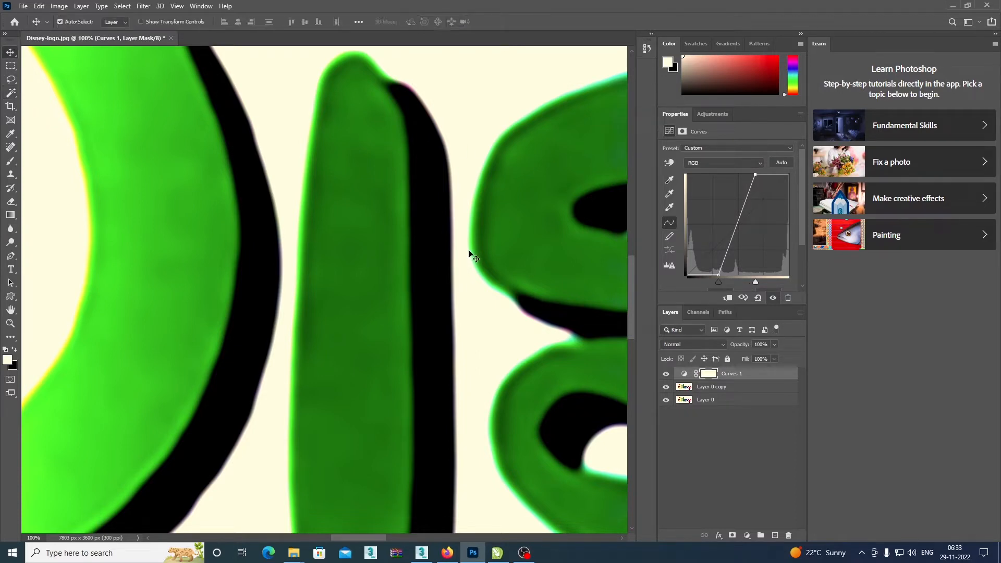
scroll(468, 254, "down", 3)
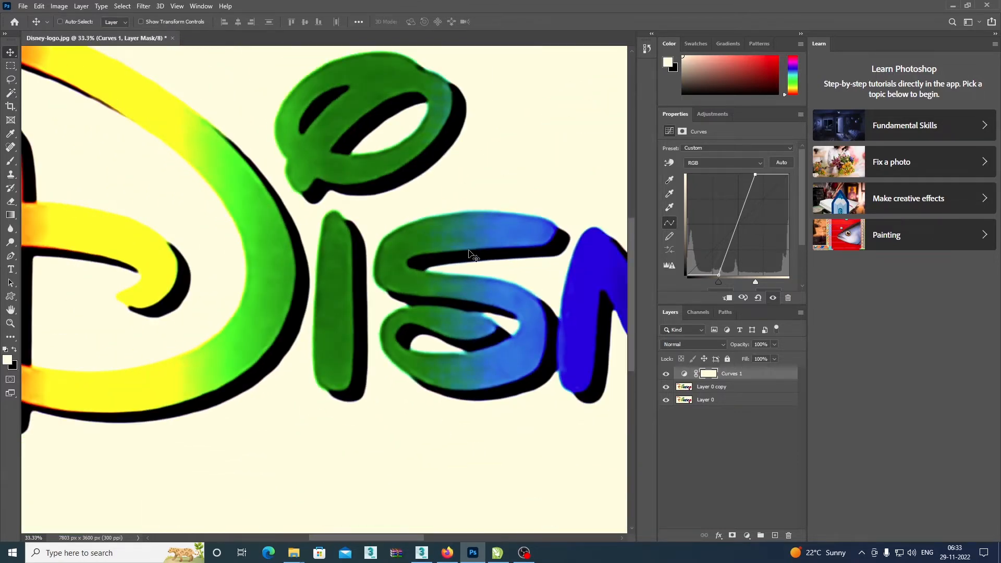
left_click_drag(252, 203, 453, 370)
left_click_drag(337, 282, 326, 230)
scroll(326, 229, "up", 2)
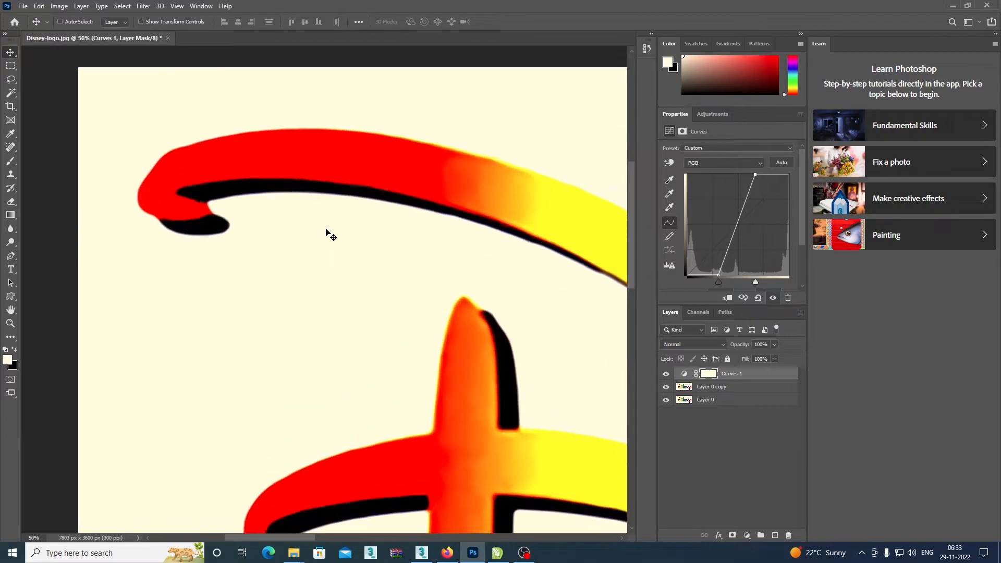
scroll(328, 232, "up", 1)
scroll(399, 318, "up", 1)
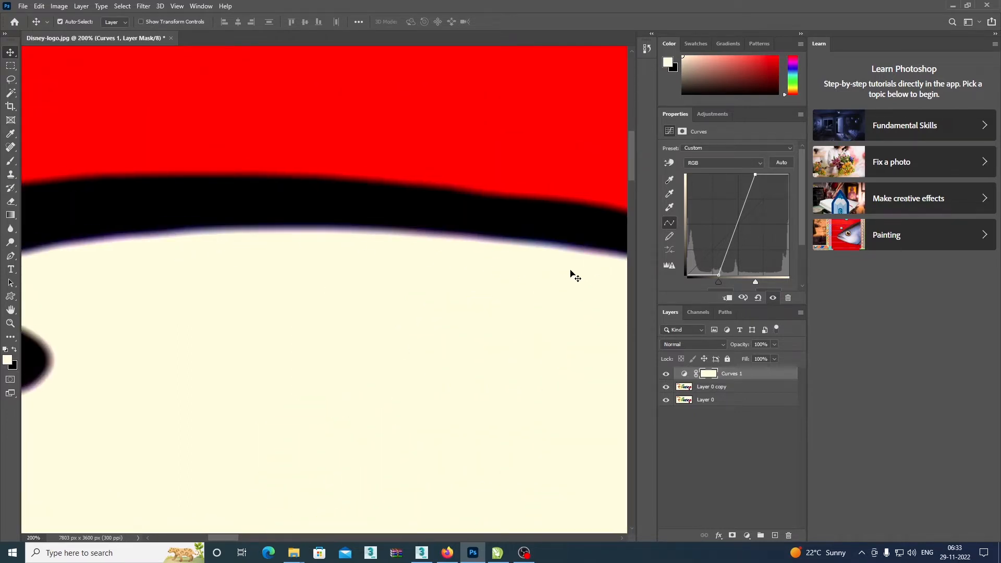
scroll(399, 257, "down", 4)
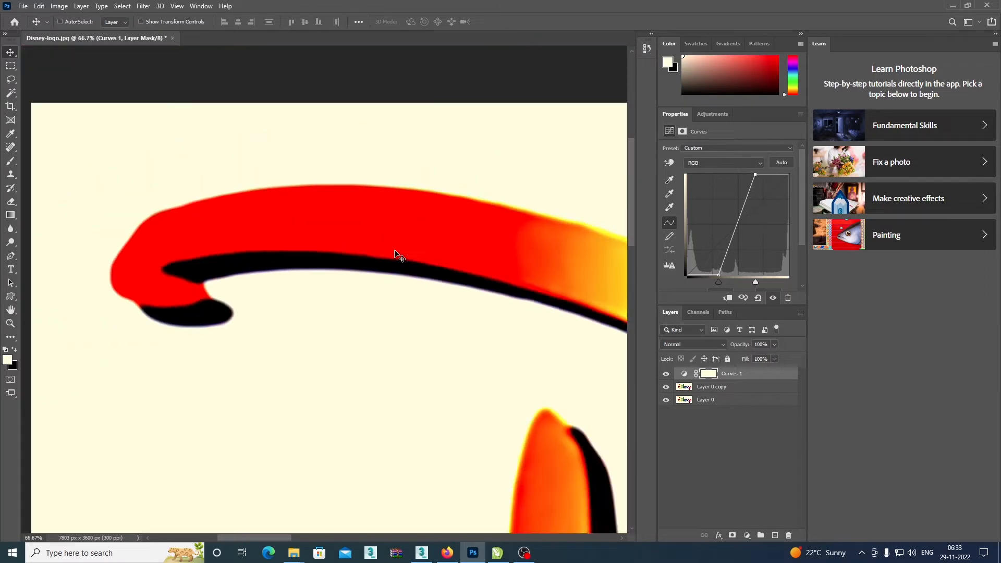
key("ctrl+minus")
left_click_drag(572, 320, 412, 169)
left_click_drag(503, 311, 321, 287)
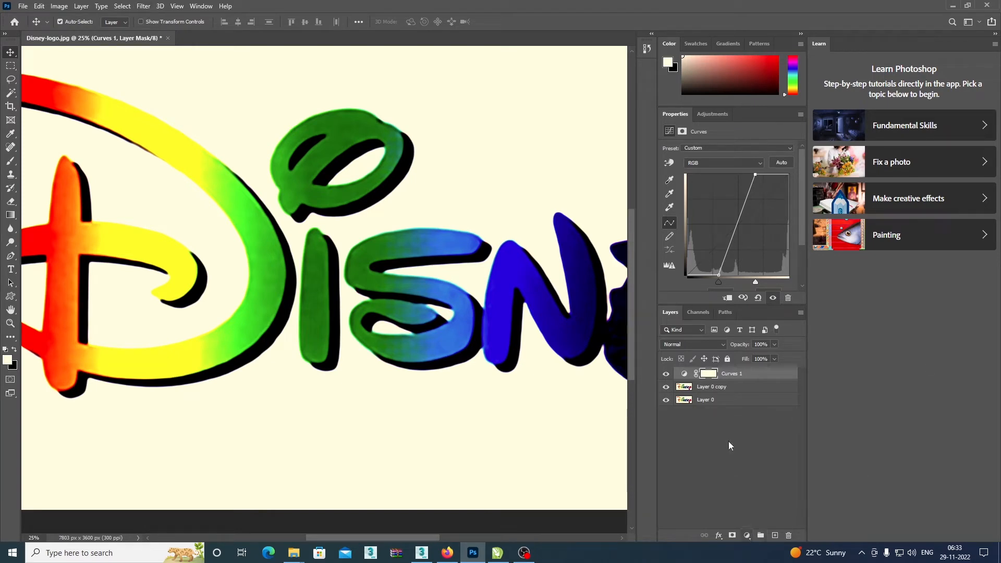
left_click_drag(476, 265, 445, 358)
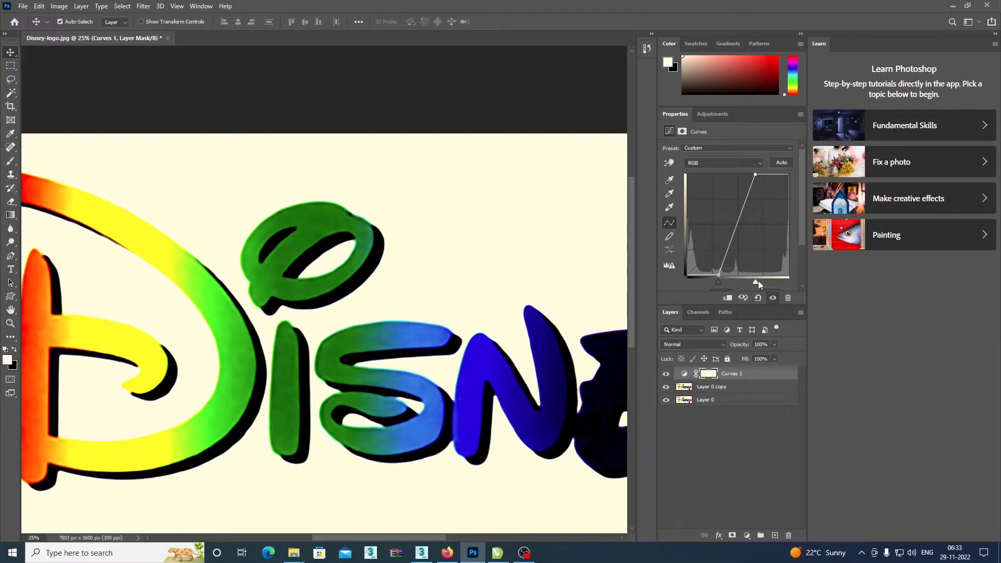
key("ctrl+plus")
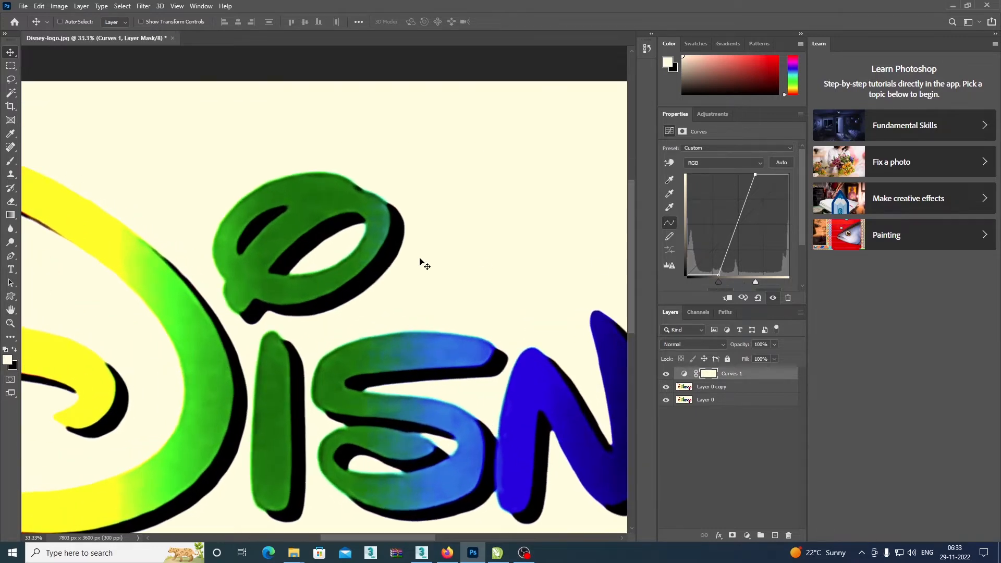
key("ctrl+minus")
key("ctrl+minus")
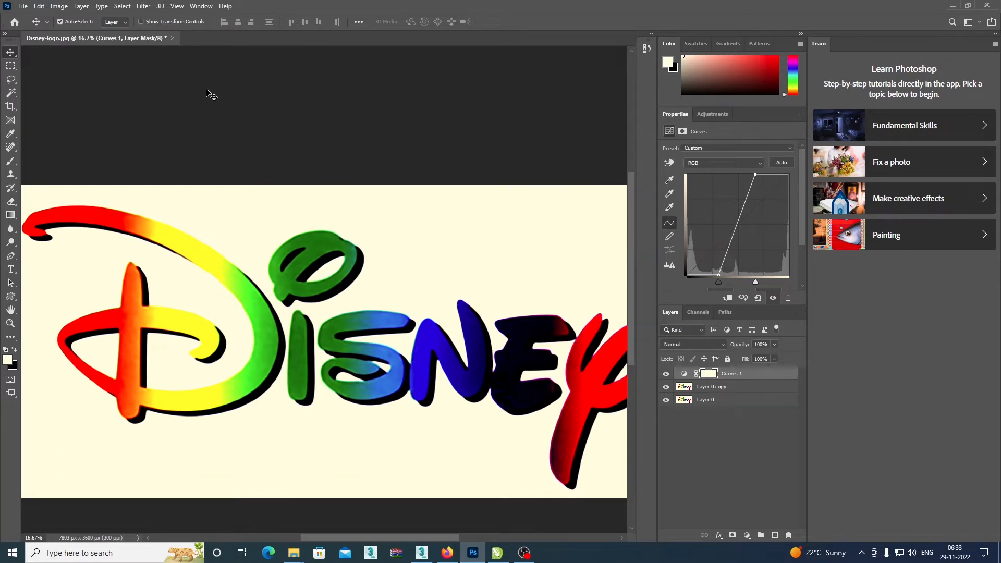
Merge the Curves 1 adjustment layer with Layer 0 copy and hide Layer 0.
left_click(726, 389, "shift")
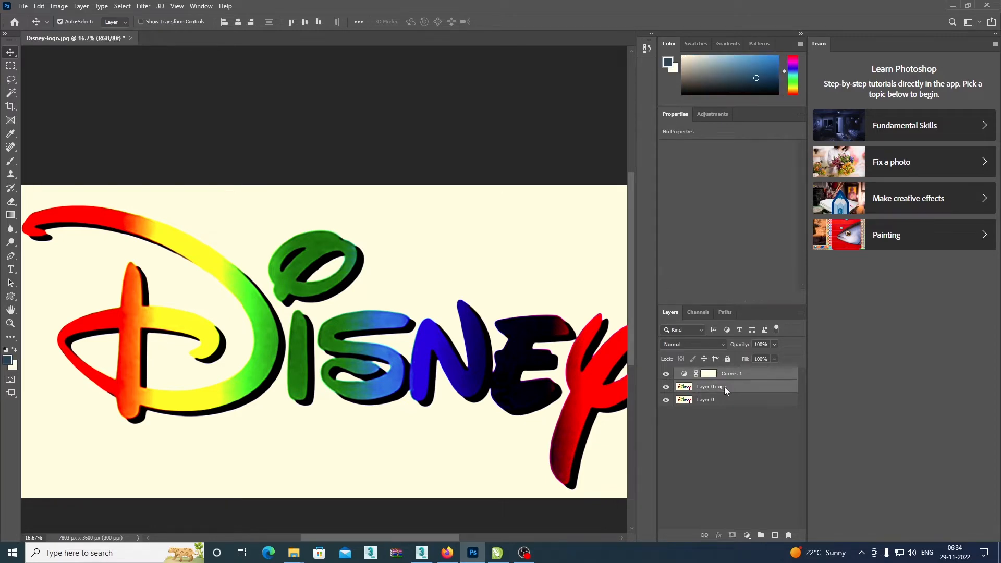
right_click(724, 386)
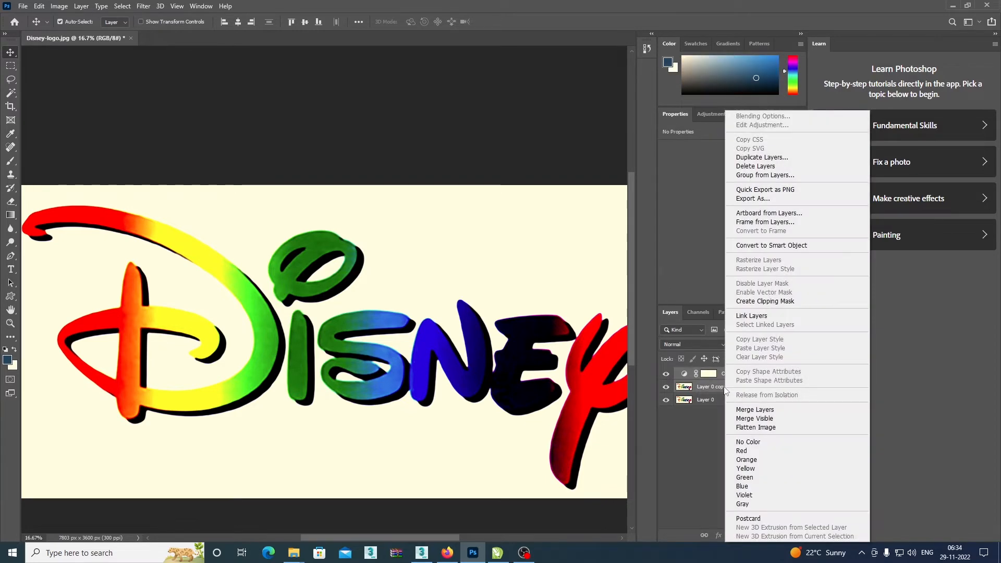
left_click(775, 410)
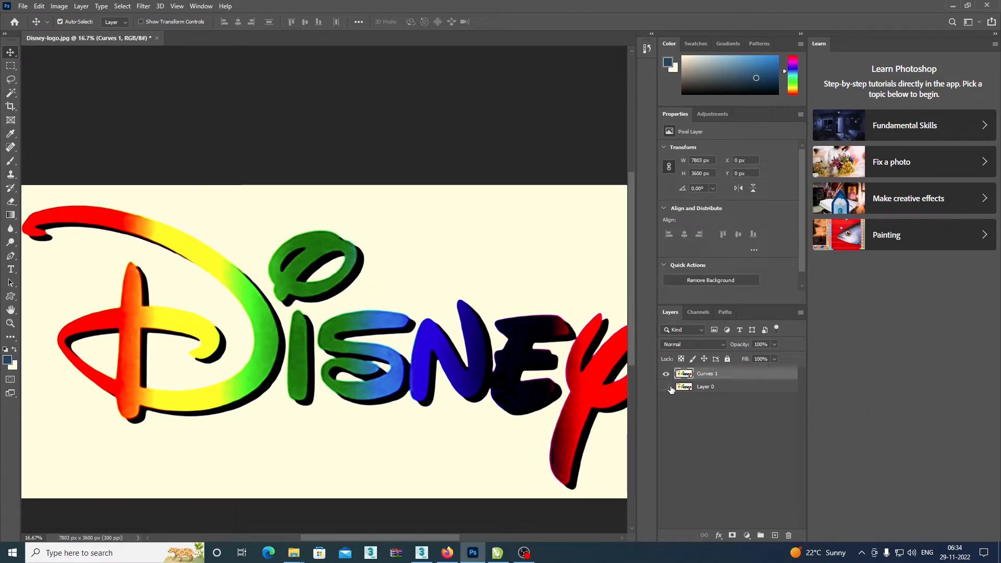
Examine the merged logo as a whole at several zoom levels.
key("ctrl+minus")
key("ctrl+minus")
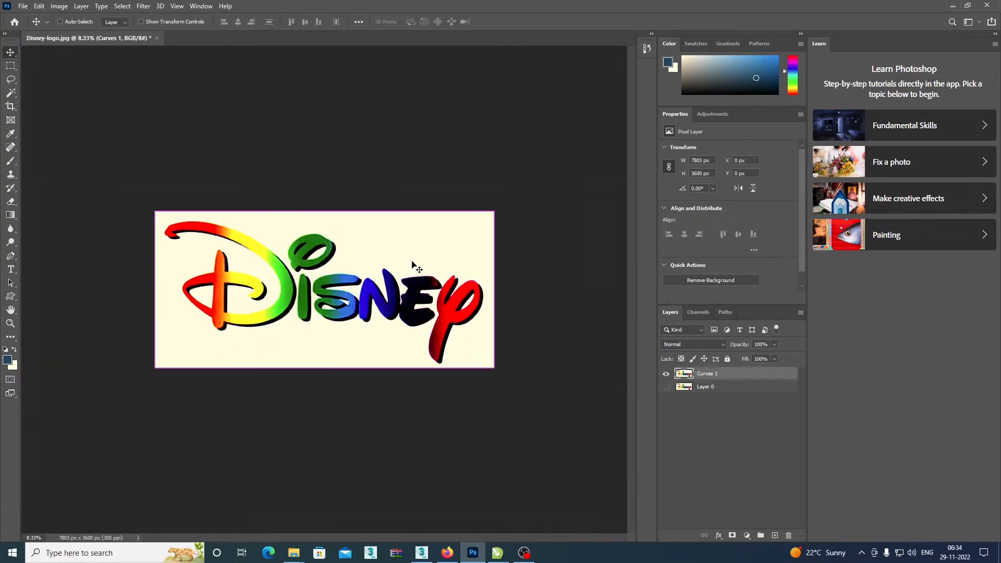
key("ctrl")
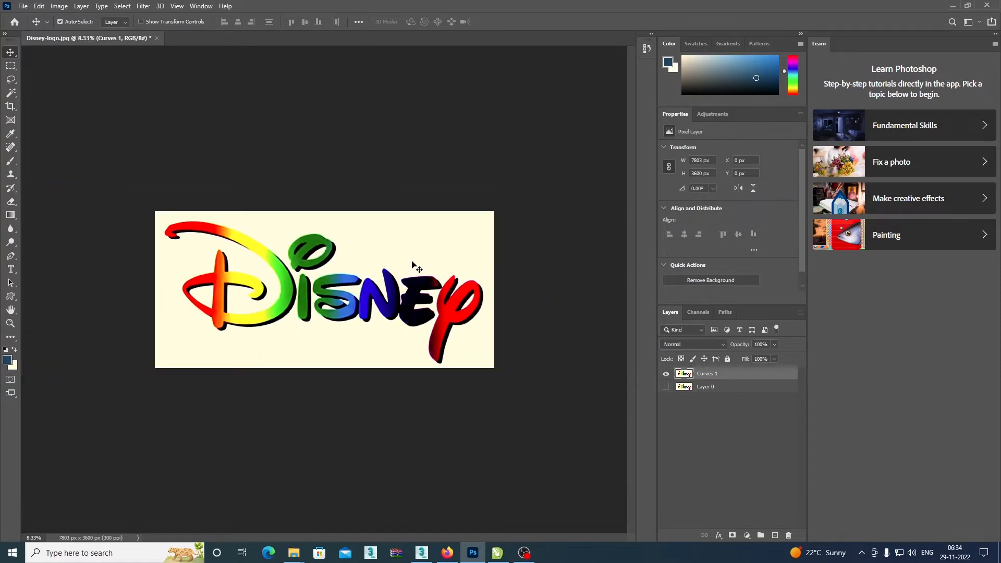
key("ctrl+plus")
key("ctrl")
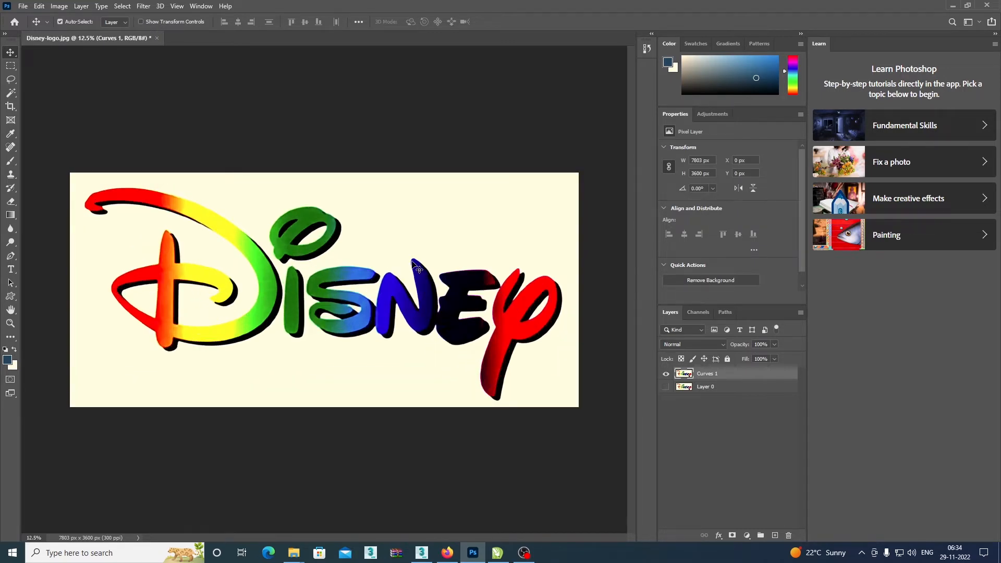
key("ctrl+minus")
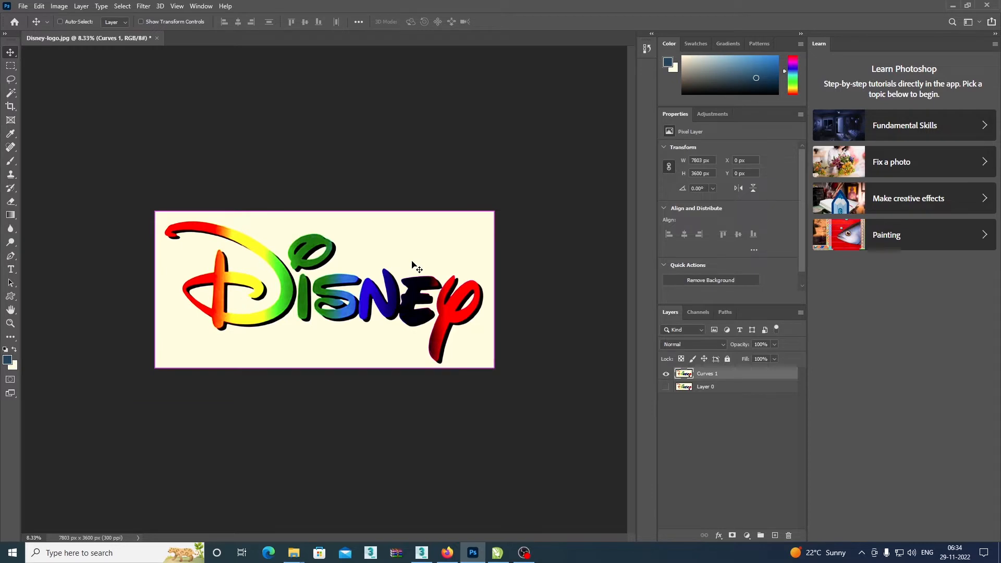
key("ctrl+plus")
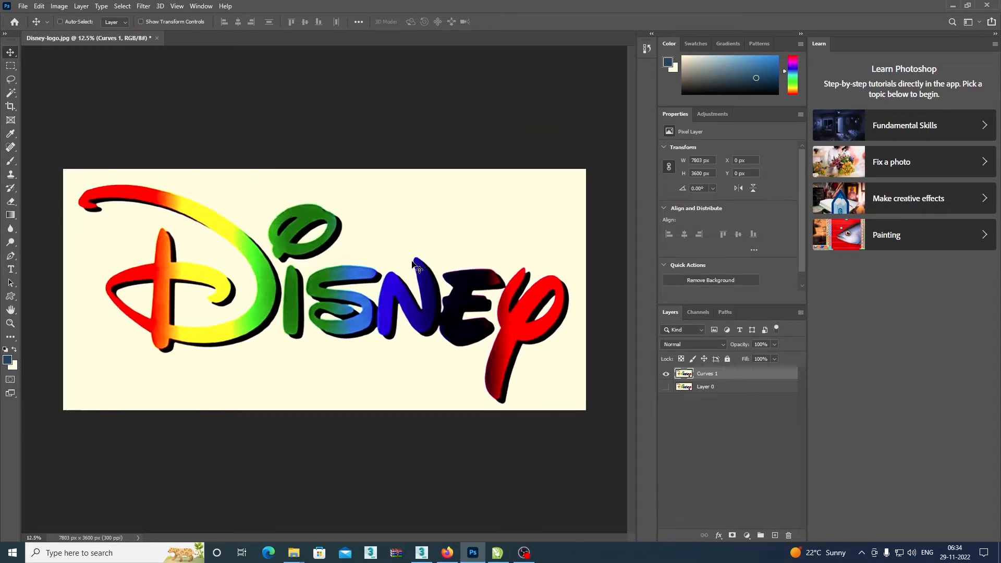
key("ctrl+plus")
key("ctrl")
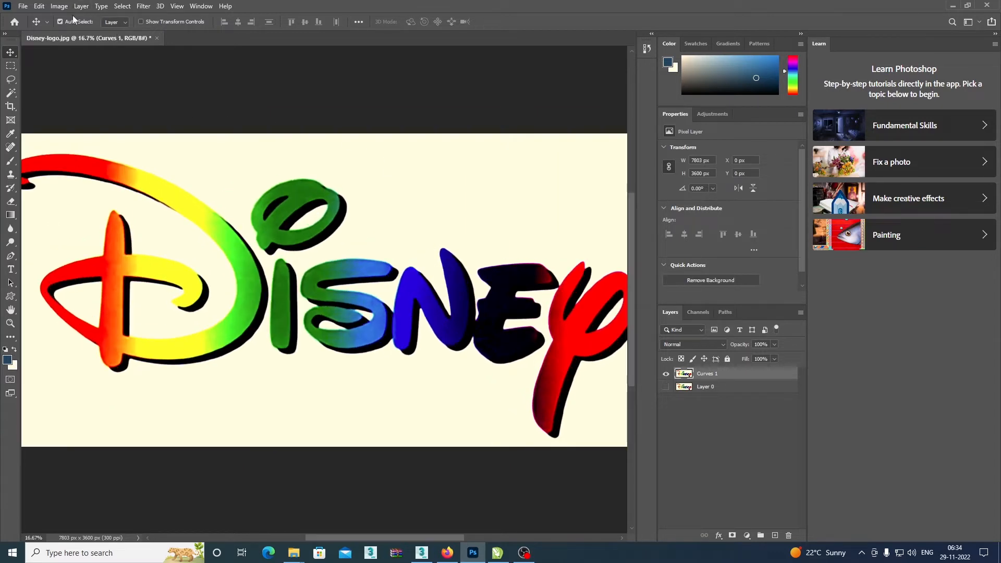
Select the cream background around the logo with the Magic Wand tool at a tolerance of 50.
left_click(14, 95)
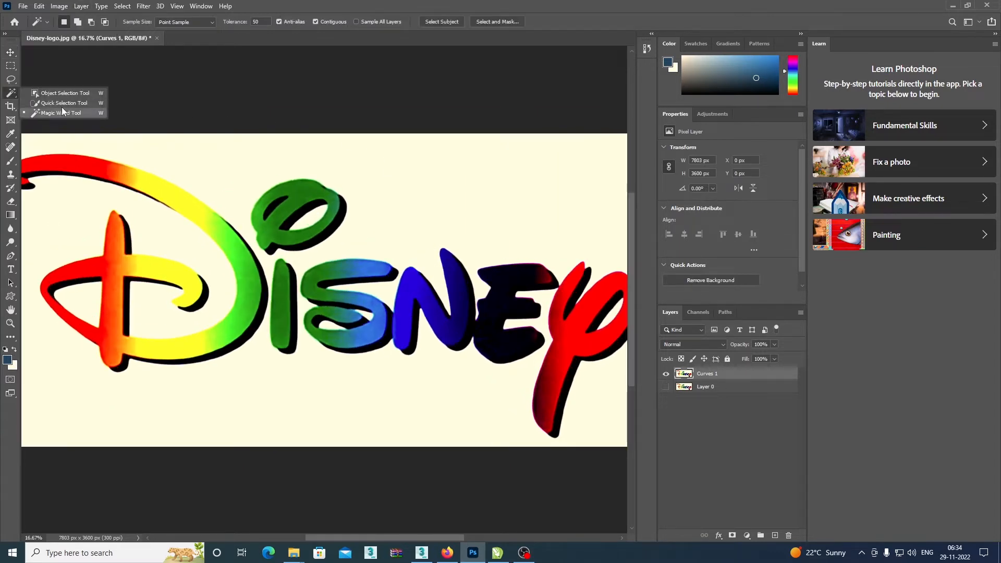
left_click(67, 112)
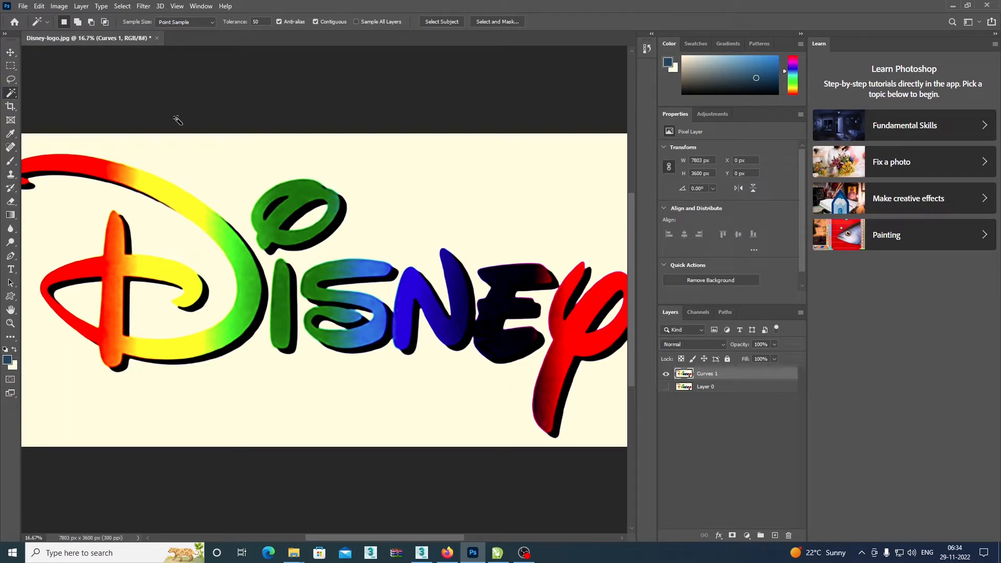
key("ctrl+plus")
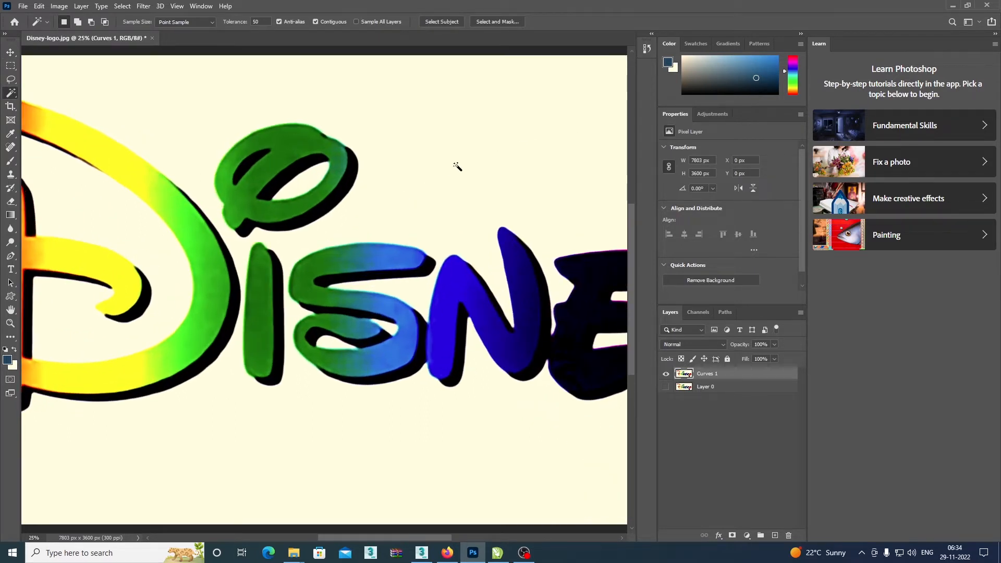
right_click(14, 94)
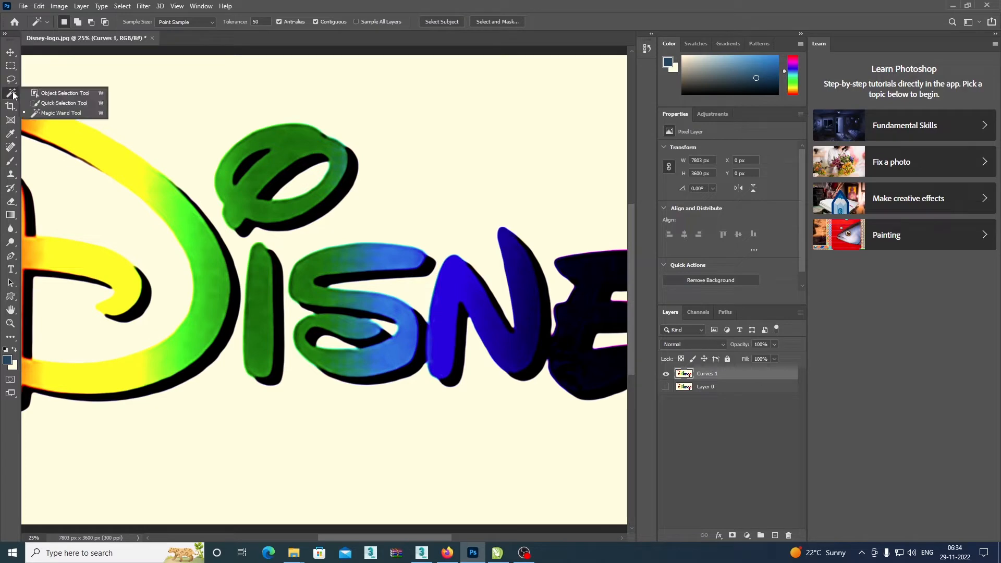
left_click(59, 114)
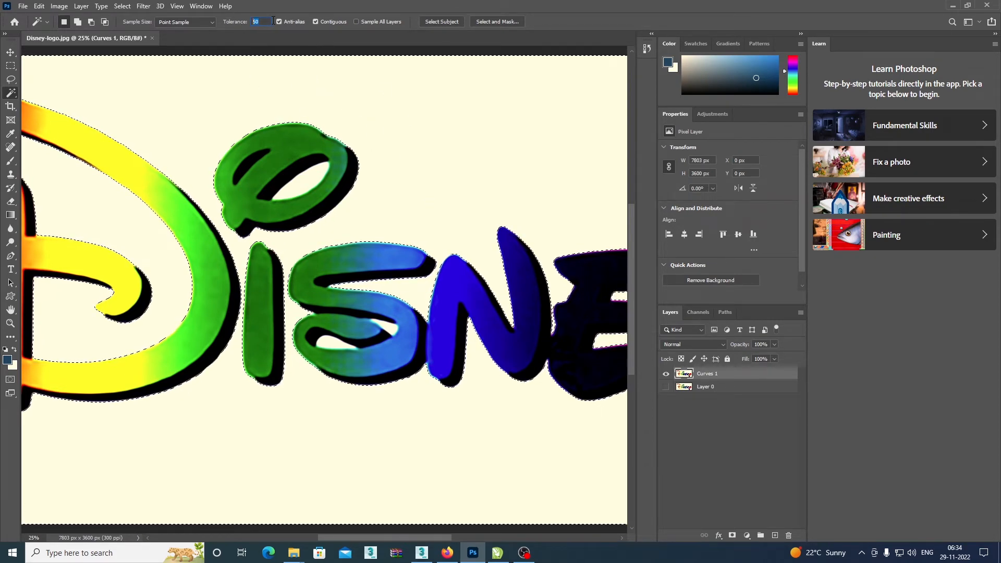
Set the Magic Wand tolerance to 5 and clear the current selection.
type("10")
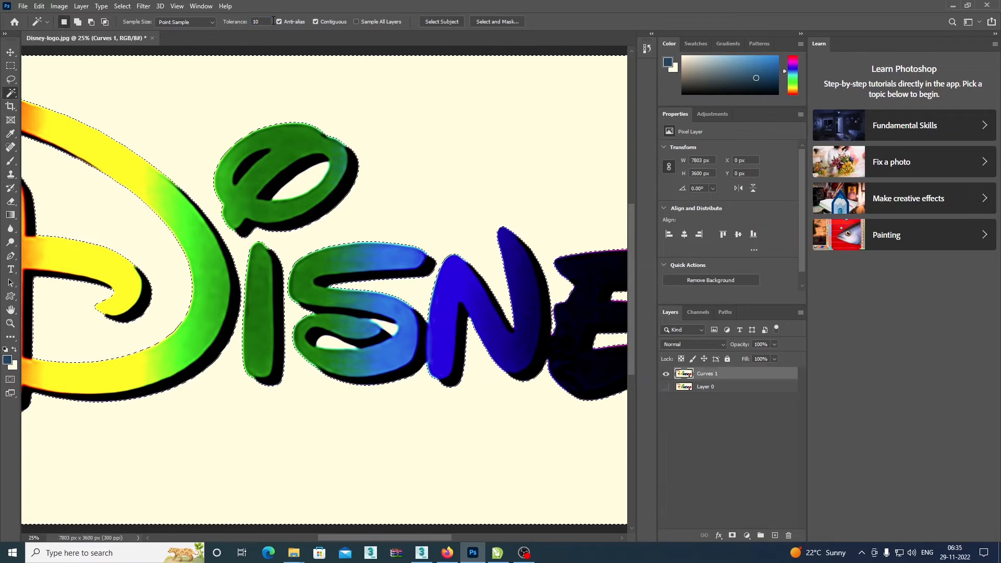
left_click_drag(262, 22, 231, 14)
type("5")
key("Return")
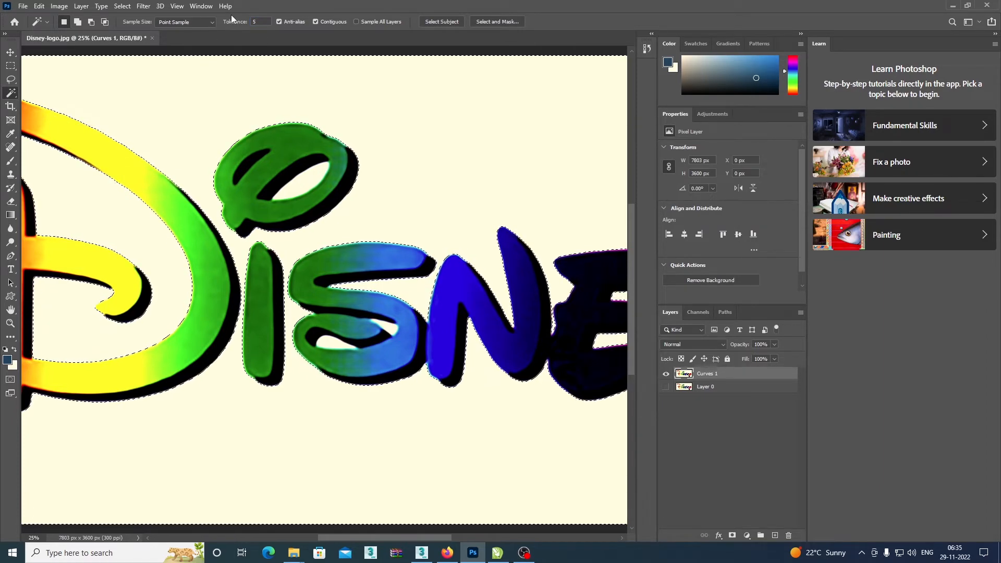
key("ctrl+d")
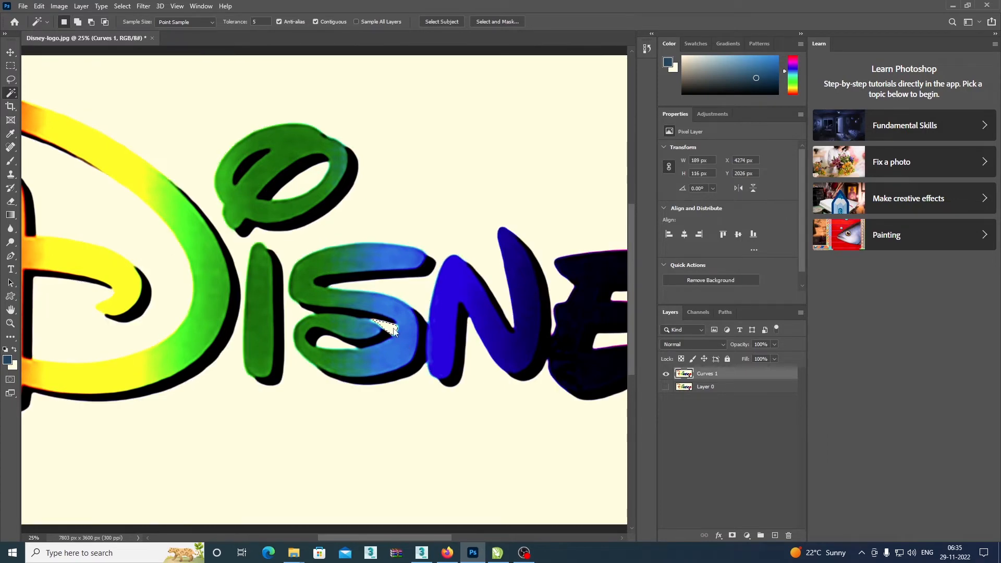
Sample the cream background at a tolerance of 5, and reselect it with the Magic Wand at a tolerance of 50.
left_click(338, 345)
scroll(342, 344, "up", 5)
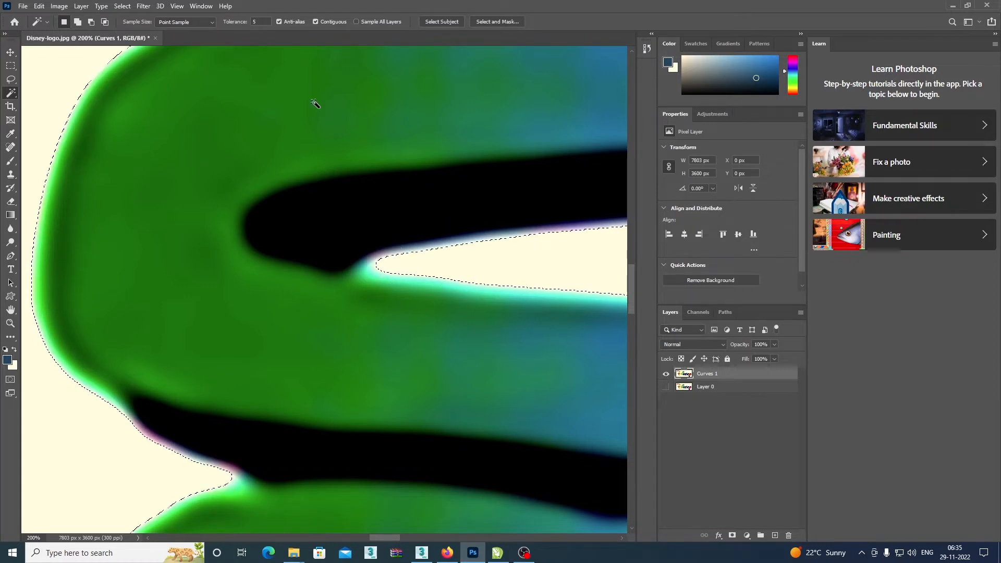
left_click(222, 21)
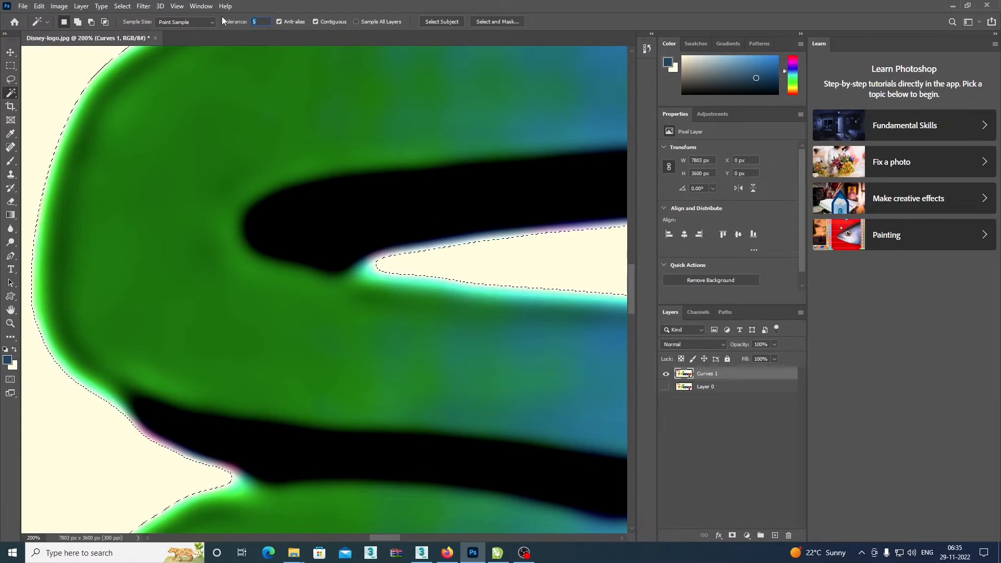
type("50")
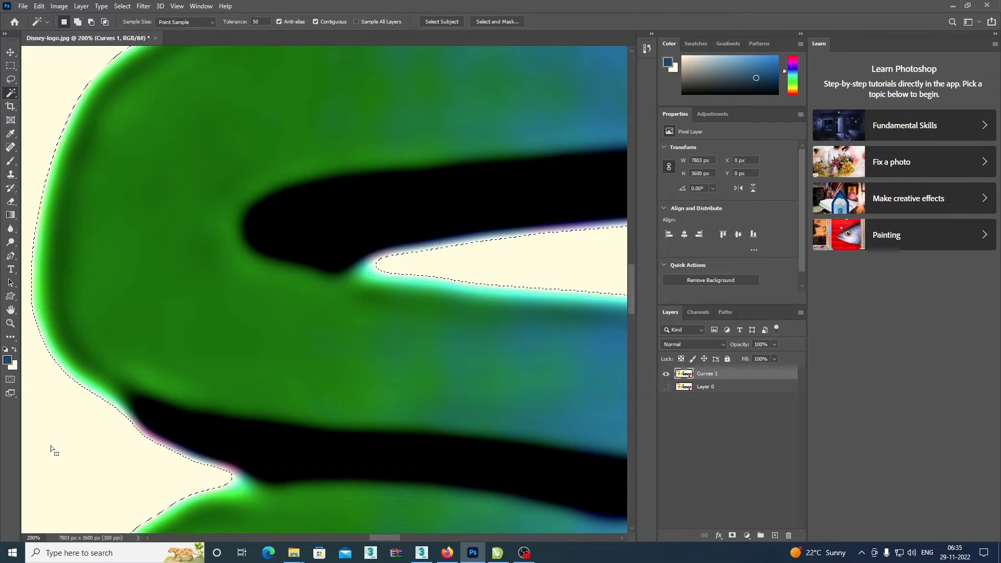
left_click(127, 458)
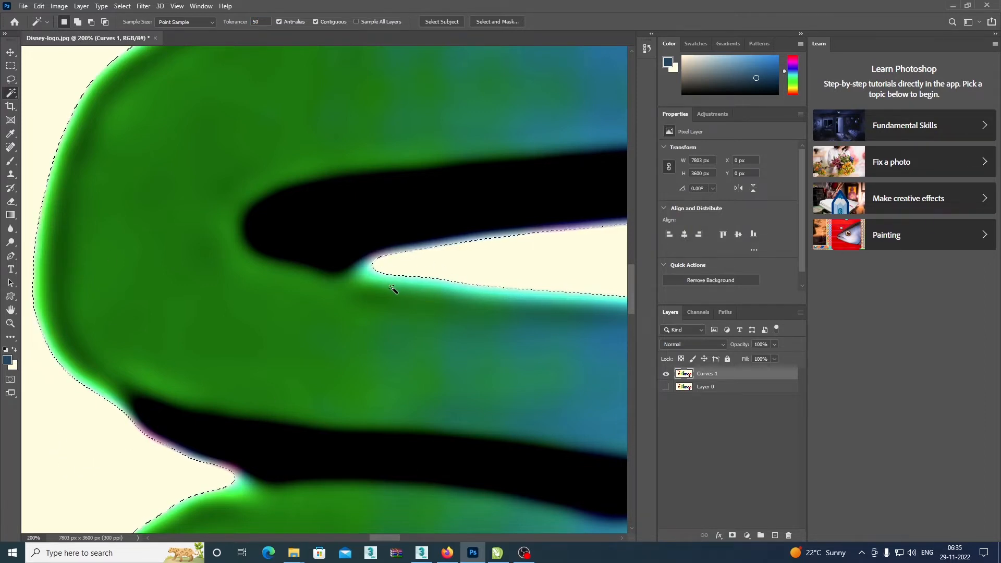
scroll(392, 287, "down", 3)
scroll(394, 292, "down", 3)
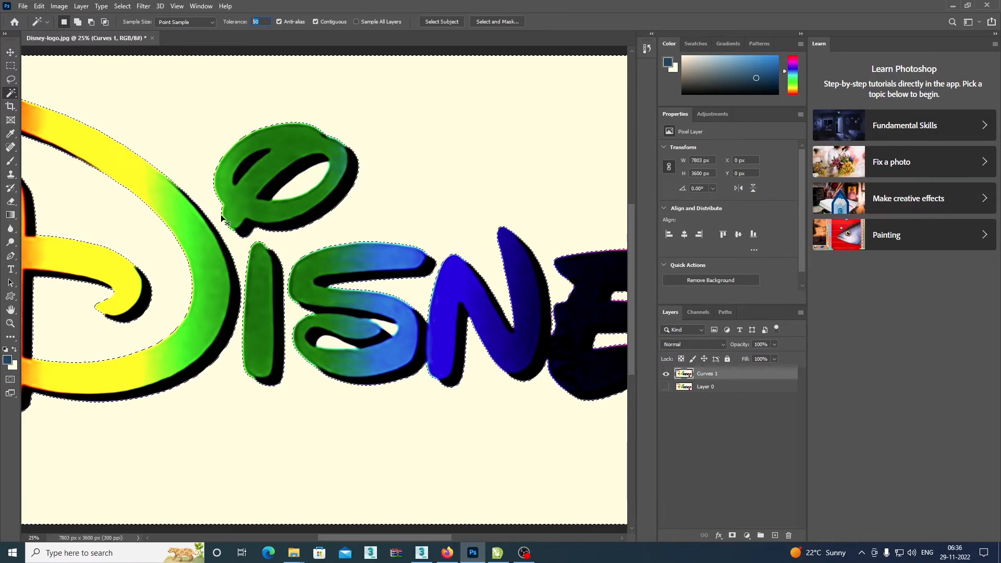
Examine the selection edge closely around the letter S and along the rest of the logo.
scroll(229, 224, "up", 5)
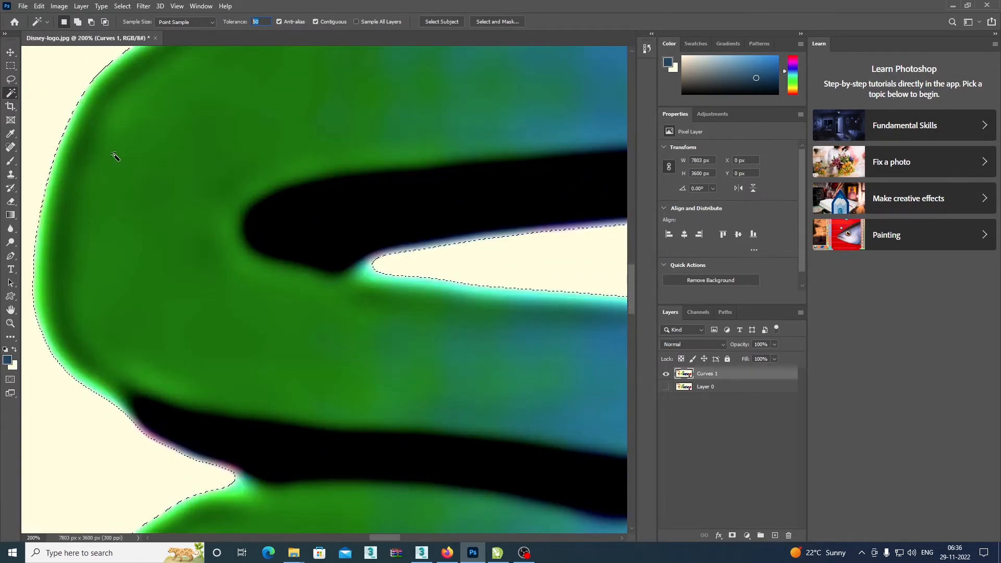
key("ctrl+plus")
key("ctrl+plus")
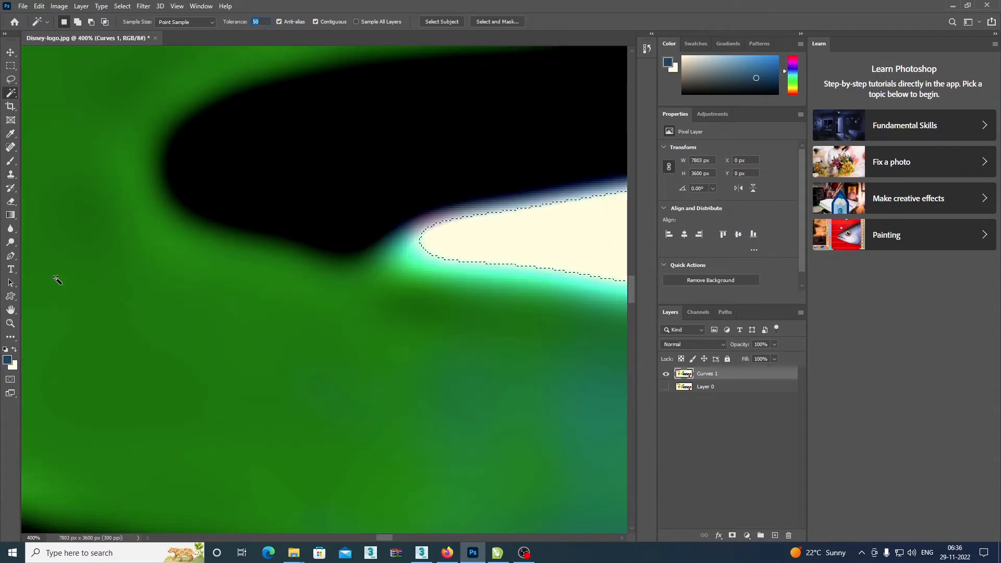
left_click_drag(412, 279, 568, 141)
left_click_drag(442, 270, 127, 357)
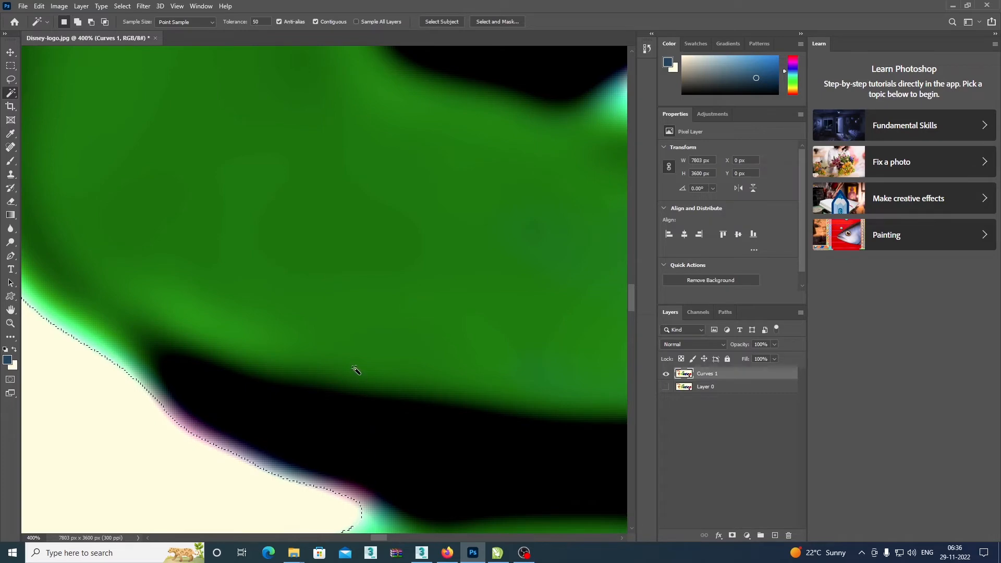
key("ctrl+minus")
key("ctrl+minus")
key("ctrl+minus")
key("ctrl+minus")
key("ctrl+minus")
key("ctrl+minus")
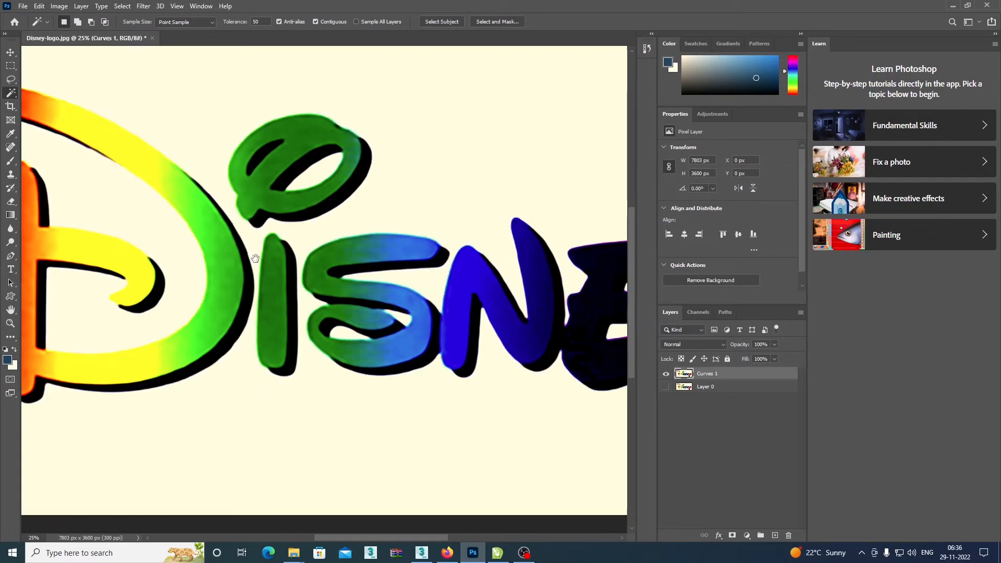
left_click_drag(236, 254, 494, 280)
left_click_drag(418, 276, 371, 314)
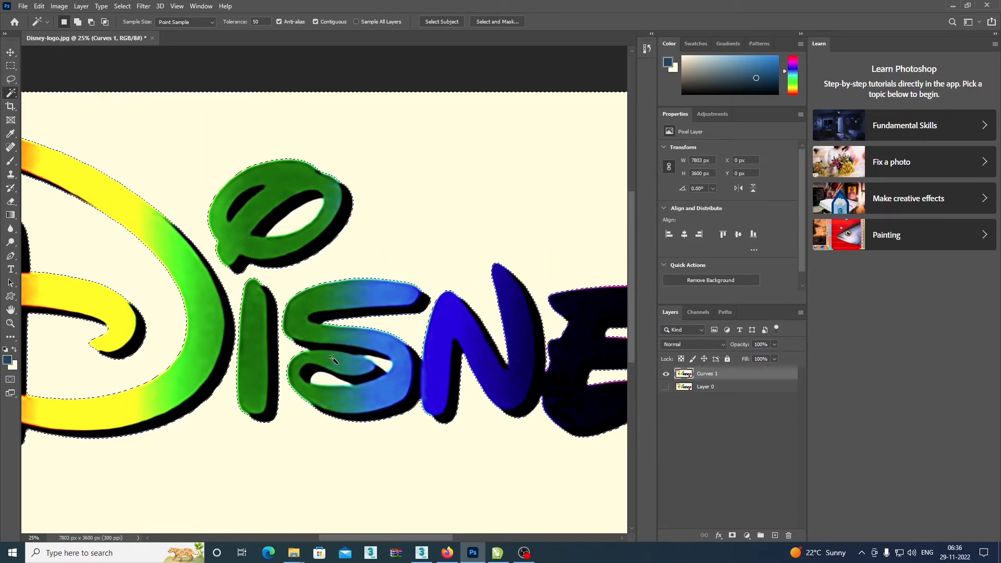
left_click_drag(604, 385, 467, 364)
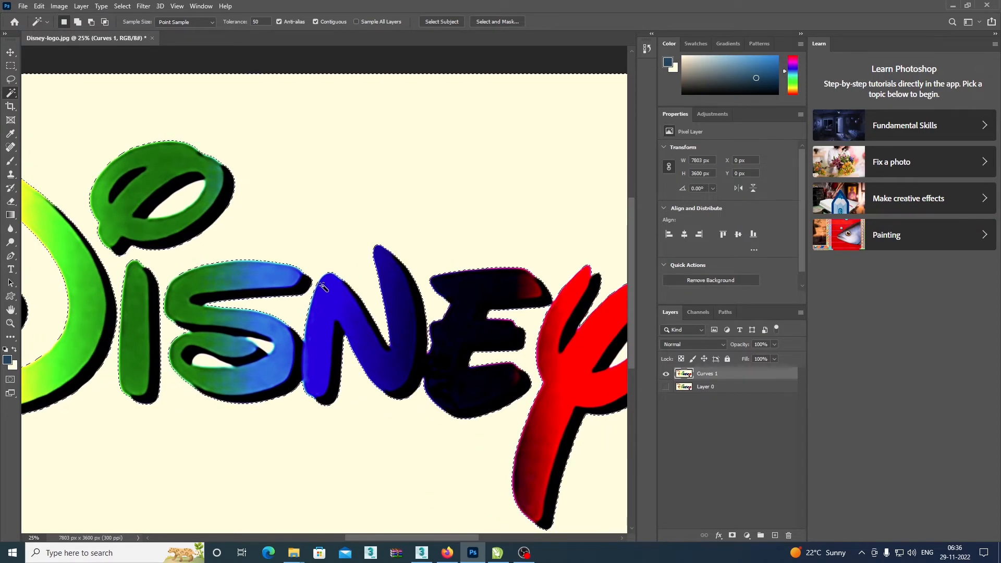
Extend the background selection to the enclosed areas inside the letters with the Similar command, applied twice.
right_click(306, 179)
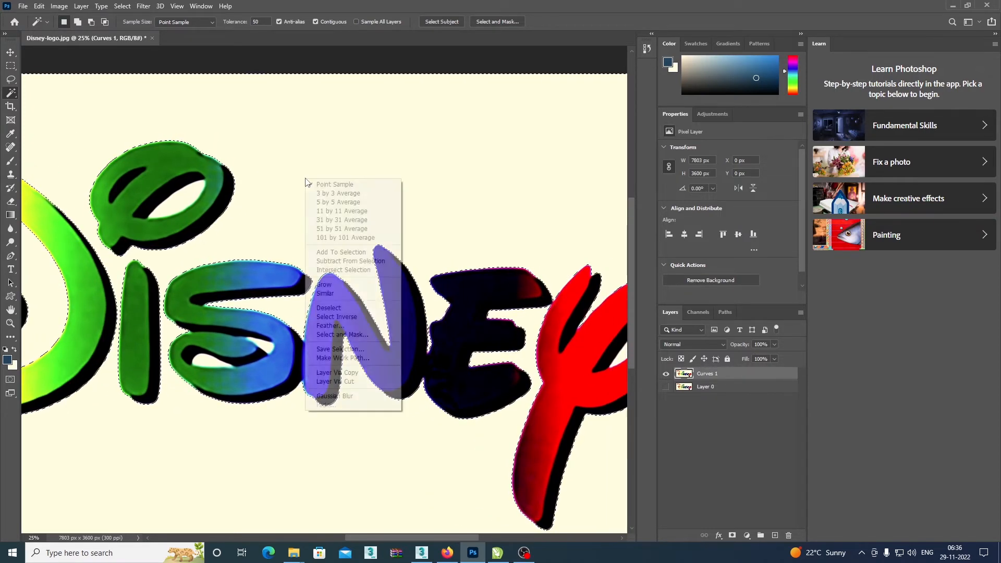
left_click(329, 295)
right_click(276, 159)
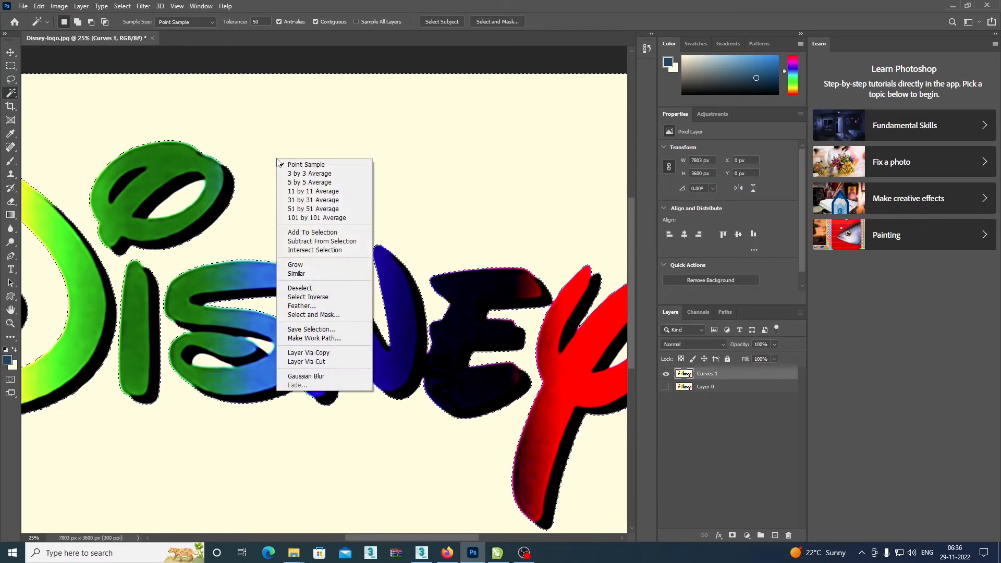
left_click(314, 273)
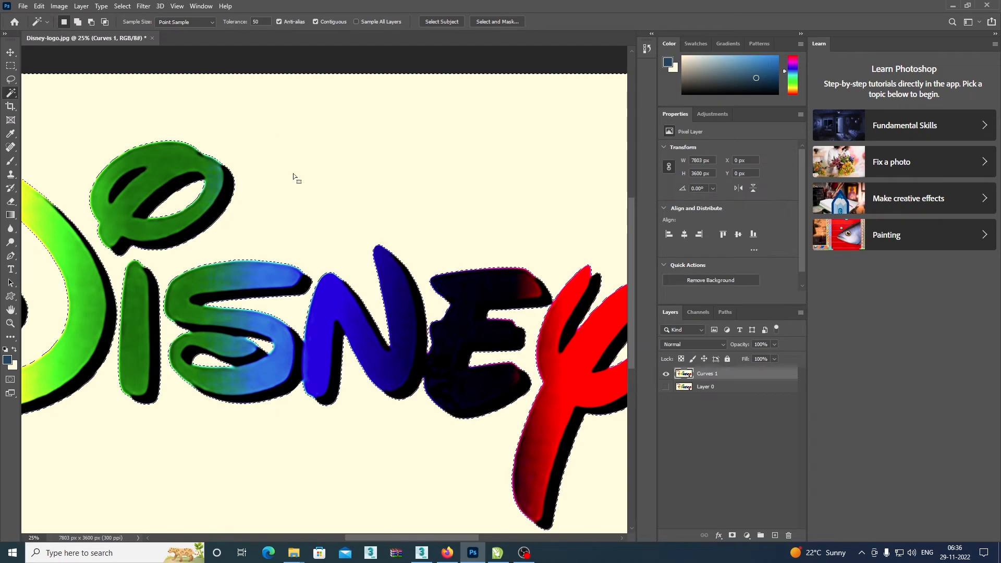
Delete the selected cream background from the Curves 1 layer and clear the selection.
scroll(273, 228, "left", 10)
scroll(365, 224, "up", 2)
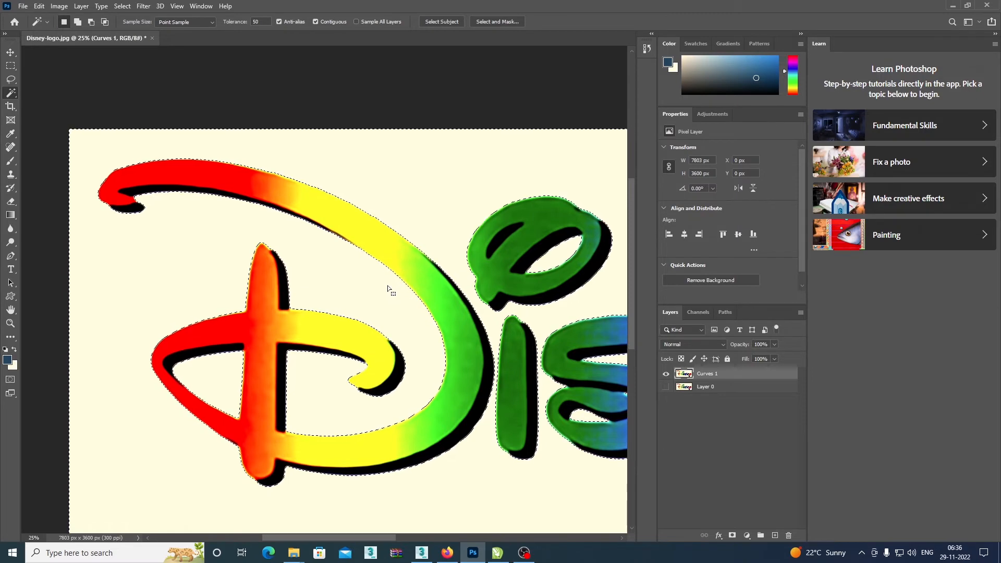
key("Delete")
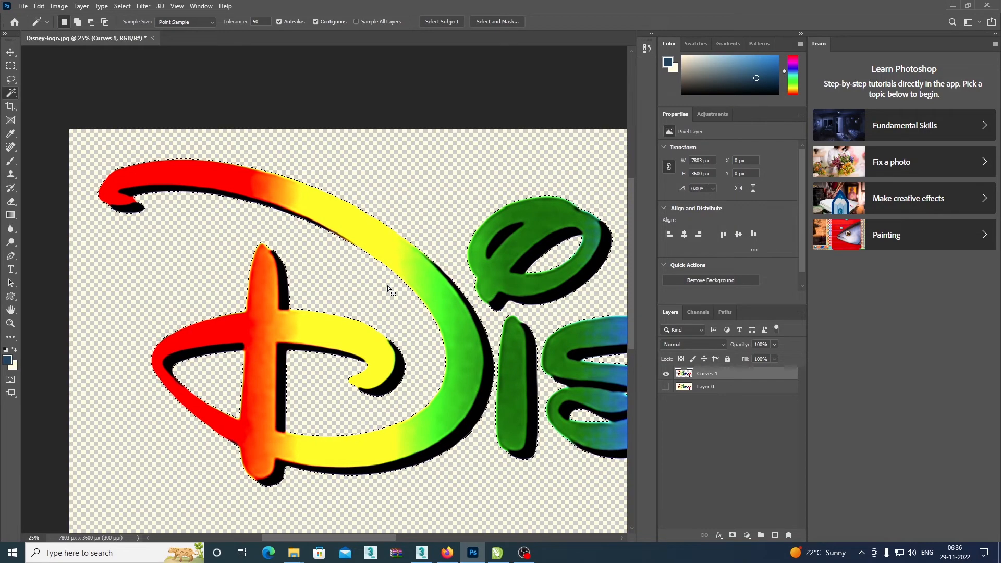
key("ctrl+d")
key("ctrl+minus")
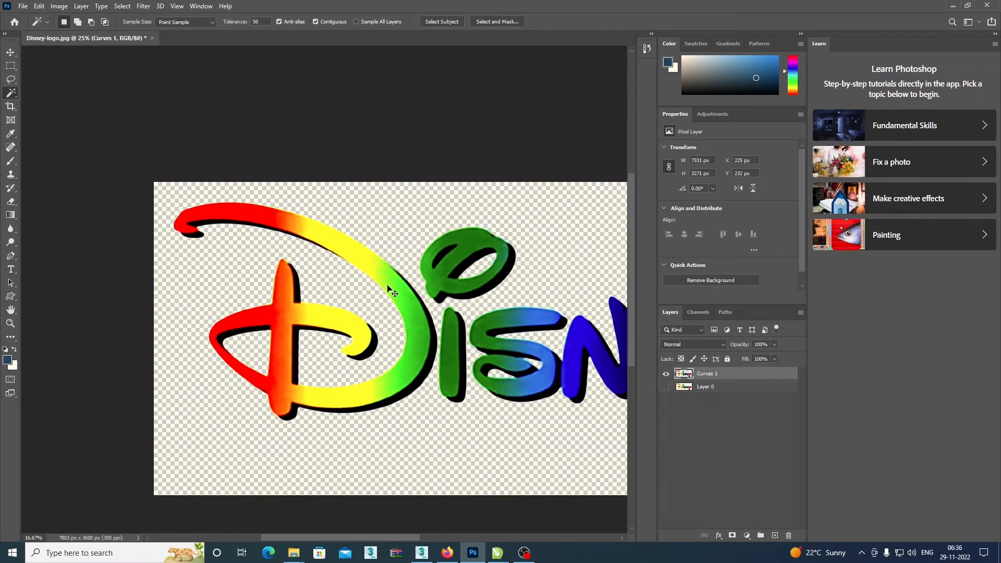
key("ctrl+plus")
key("ctrl+minus")
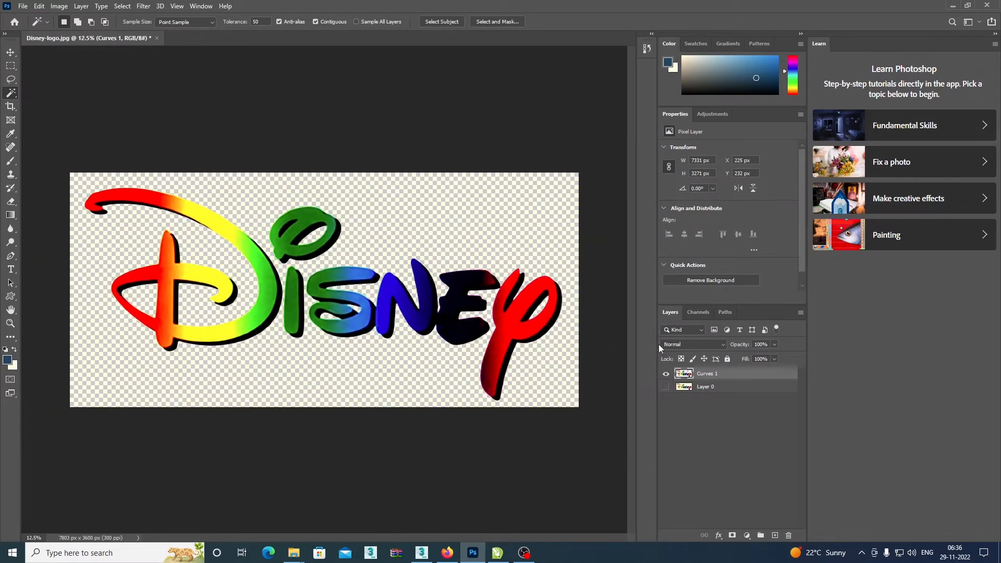
Compare the cut-out Curves 1 layer with the original Layer 0 by toggling their visibility, leaving Layer 0 hidden.
left_click(667, 387)
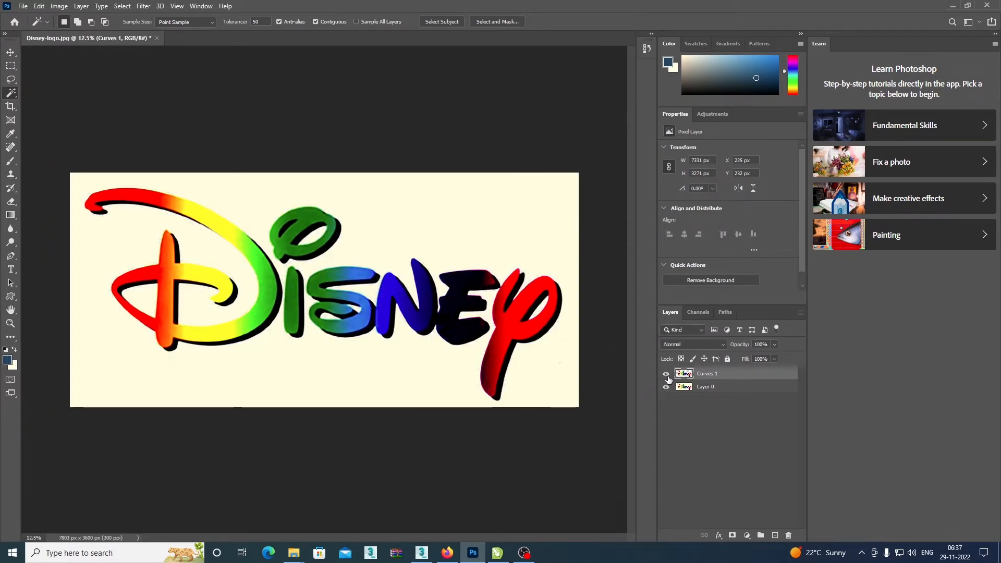
left_click(666, 374)
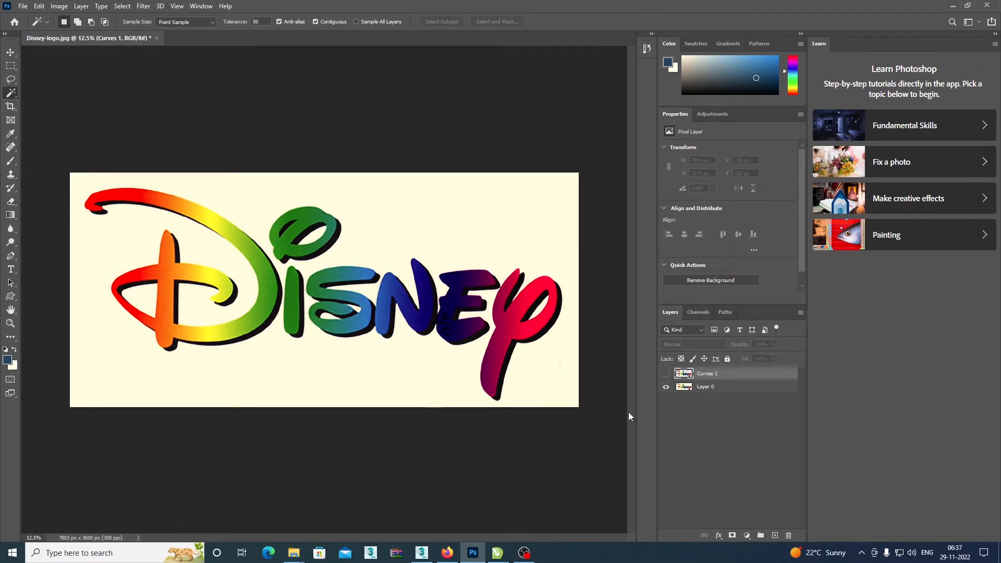
left_click(666, 373)
left_click(666, 387)
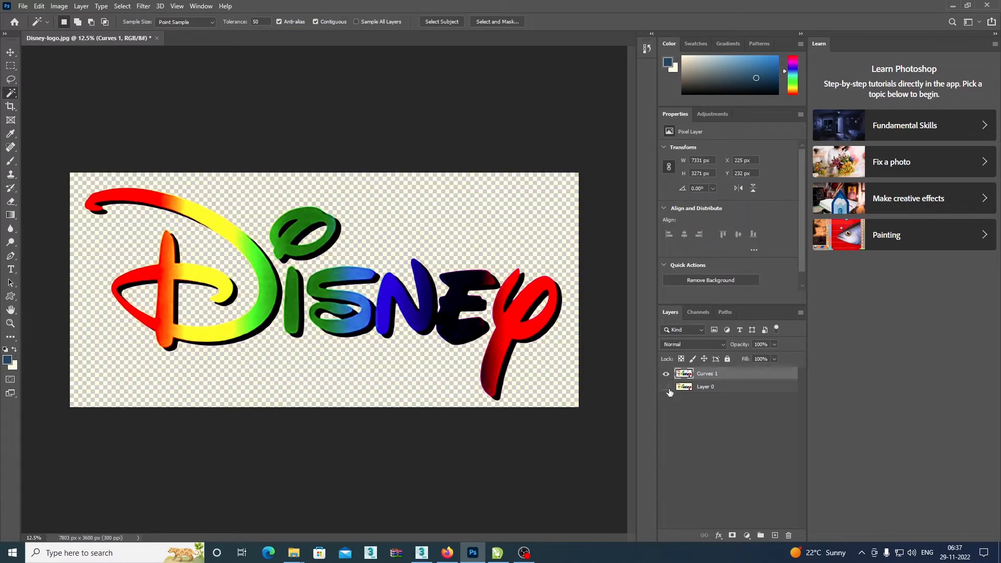
scroll(461, 320, "up", 1)
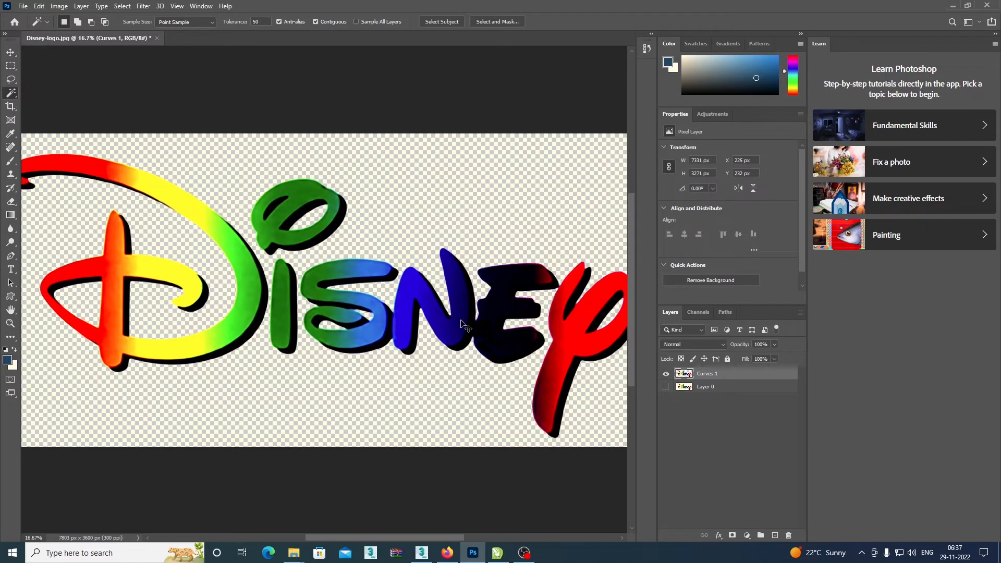
scroll(463, 323, "down", 1)
scroll(465, 327, "up", 1)
Load the outline of the Curves 1 lettering as a selection and convert it to a work path.
left_click(686, 382, "ctrl")
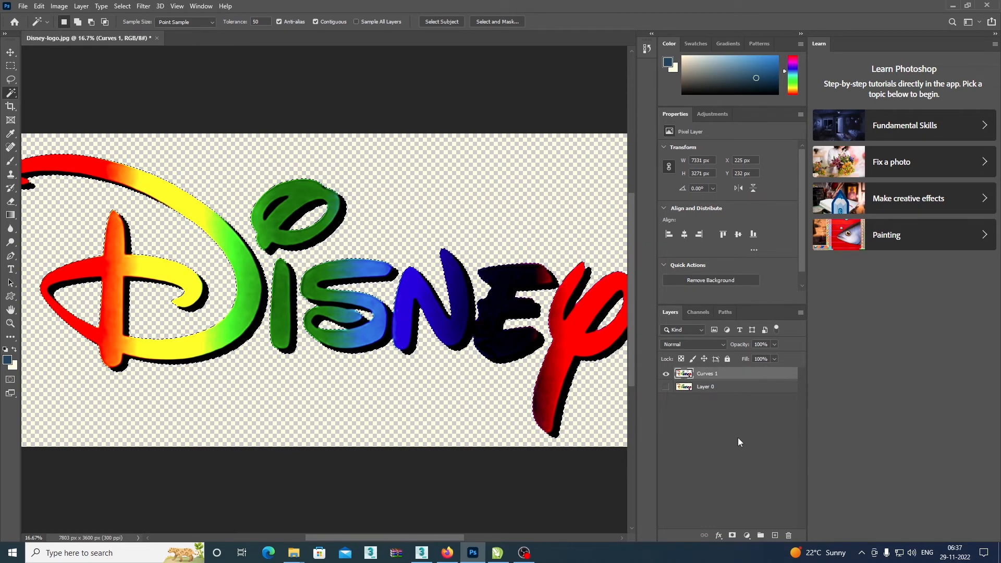
left_click(724, 315)
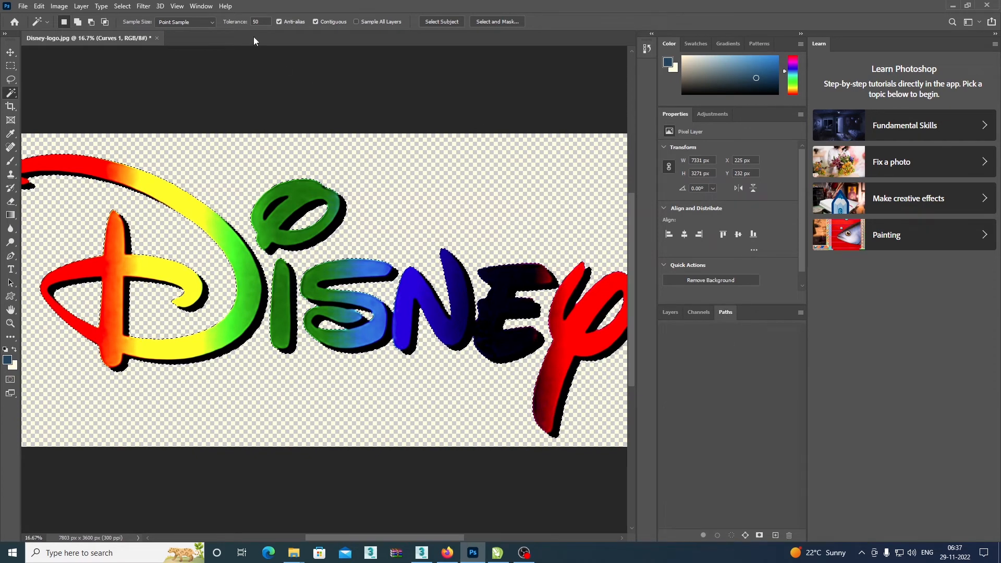
left_click(201, 7)
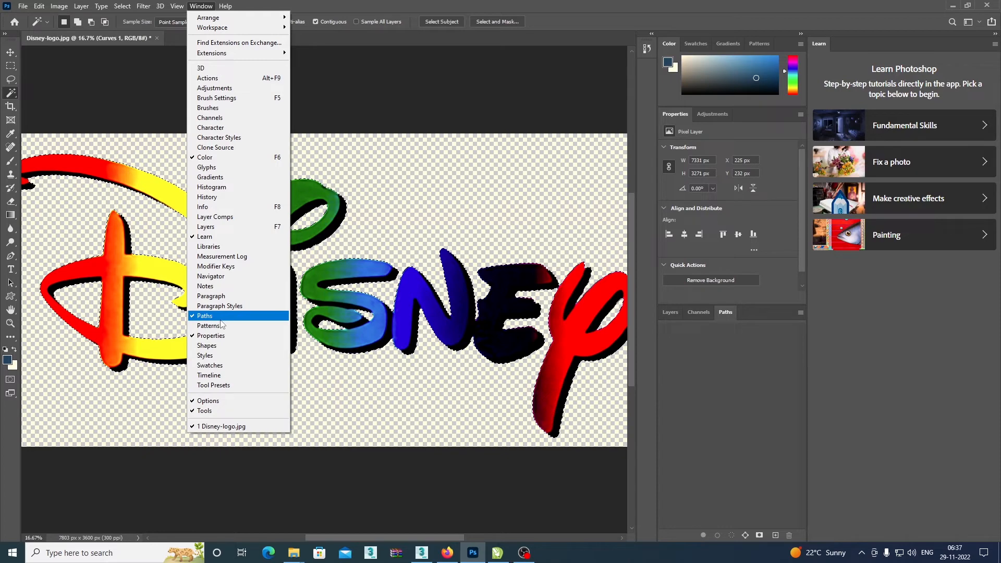
left_click(732, 317)
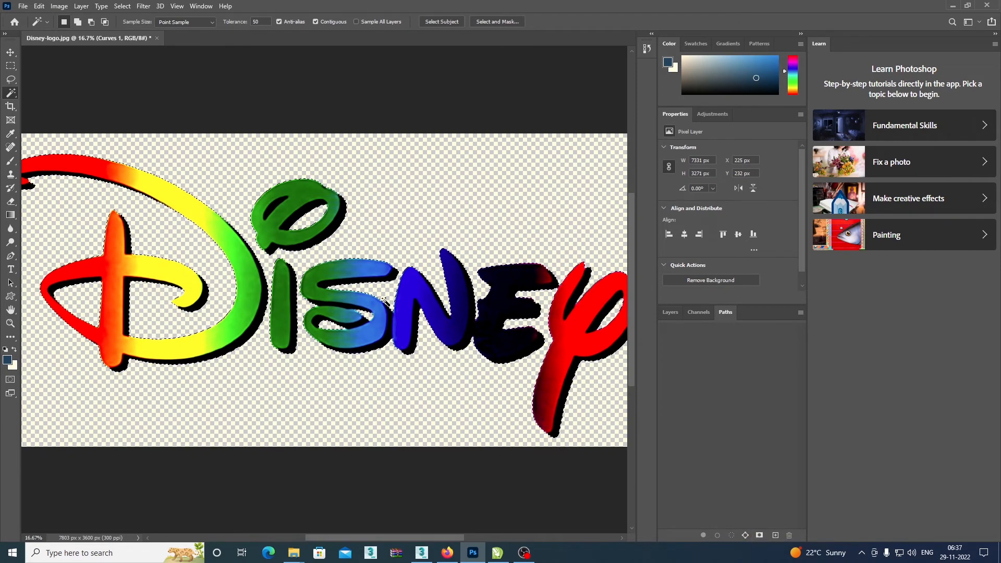
left_click(746, 536)
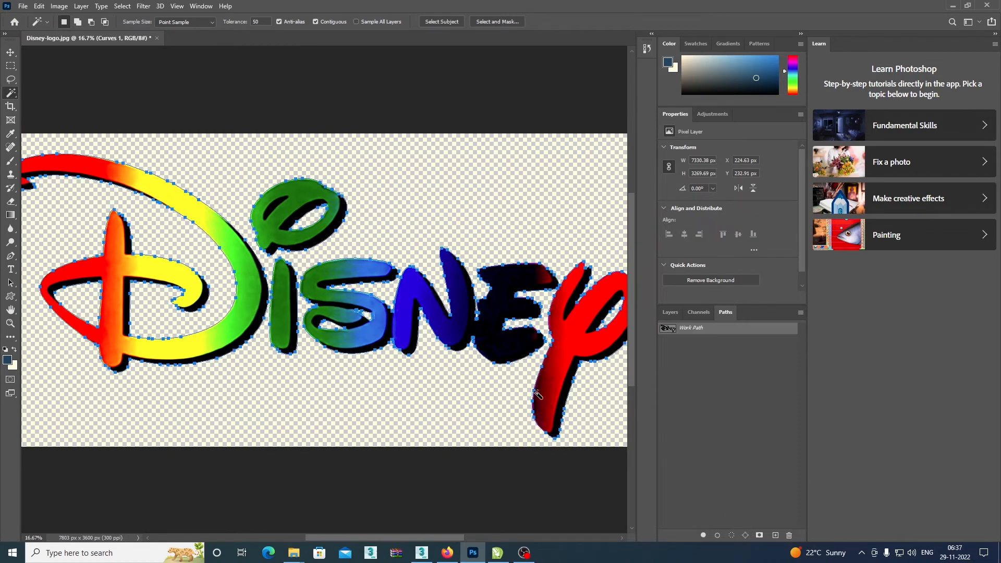
Inspect the lettering's work path up close and start exporting Work Path as an Illustrator path file.
scroll(329, 312, "up", 3)
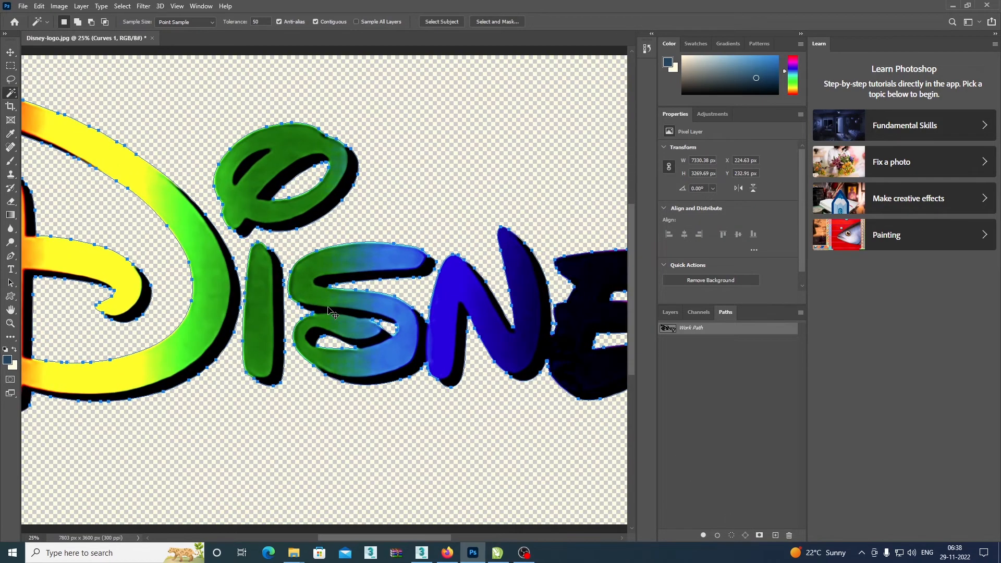
scroll(328, 311, "down", 3)
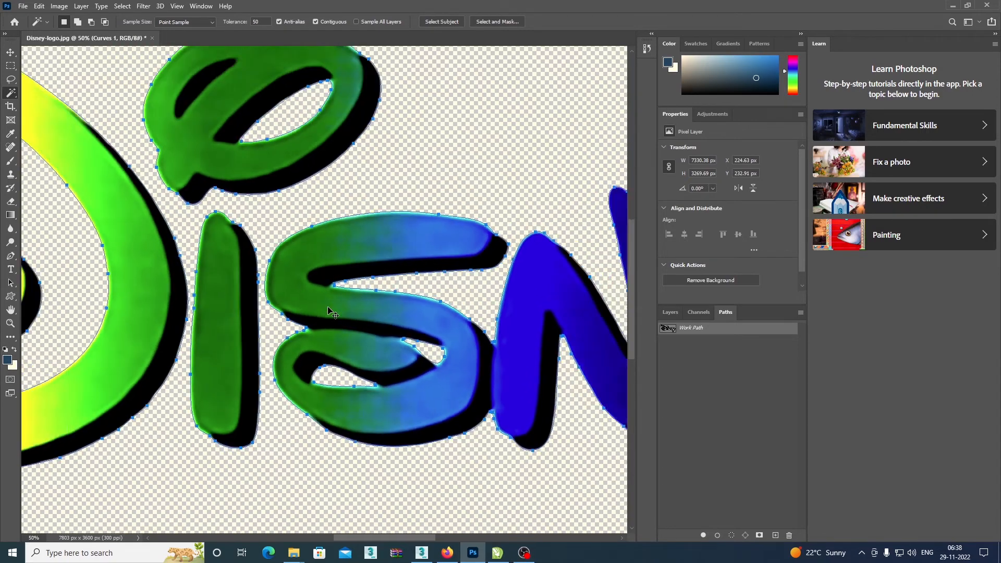
scroll(328, 311, "down", 2)
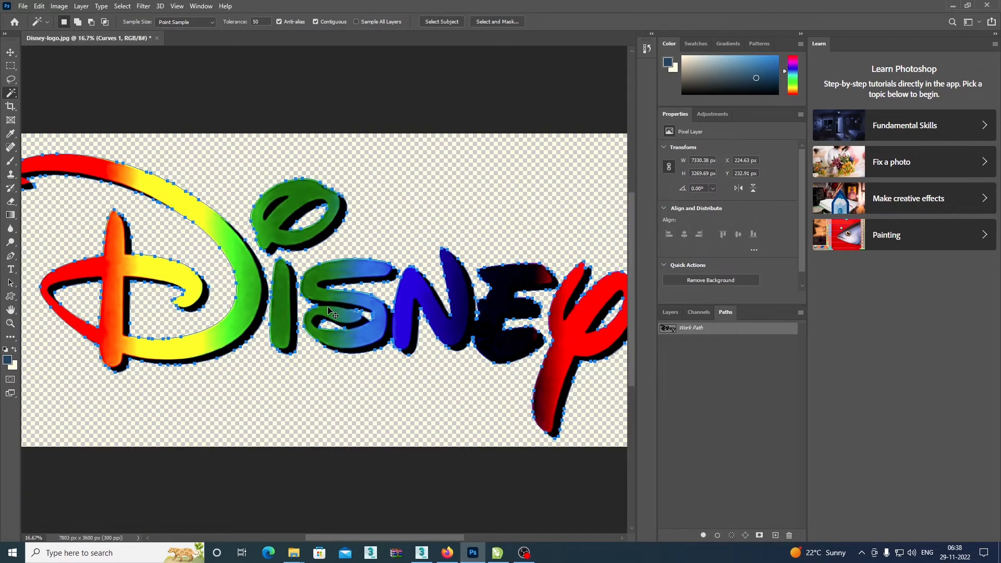
scroll(329, 312, "up", 1)
scroll(328, 312, "down", 1)
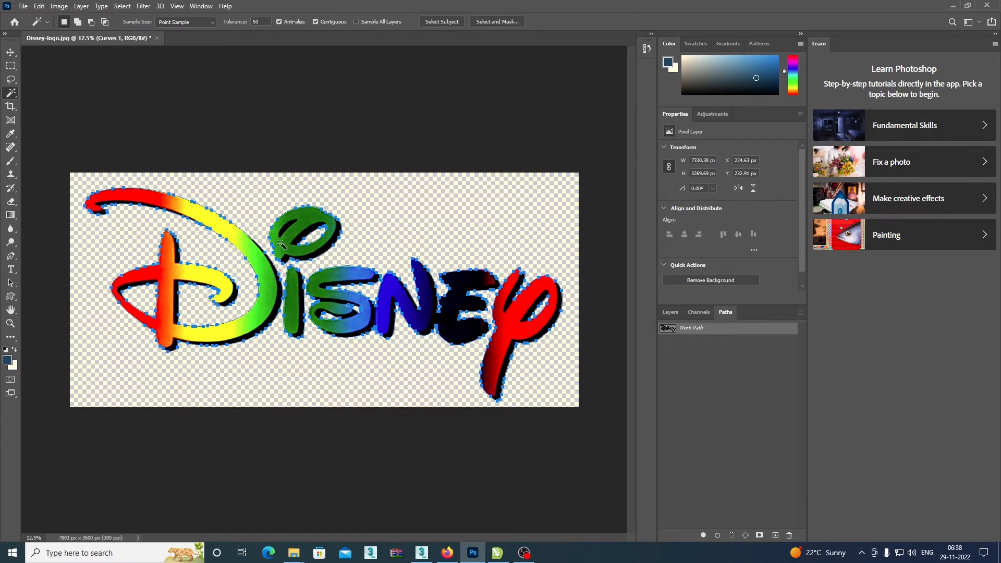
left_click(23, 6)
mouse_move(57, 272)
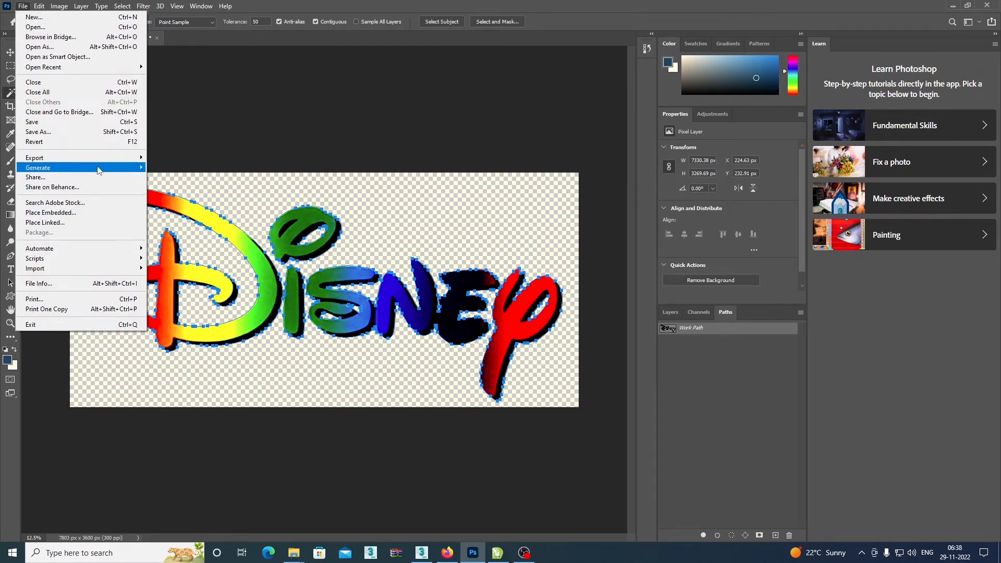
mouse_move(130, 158)
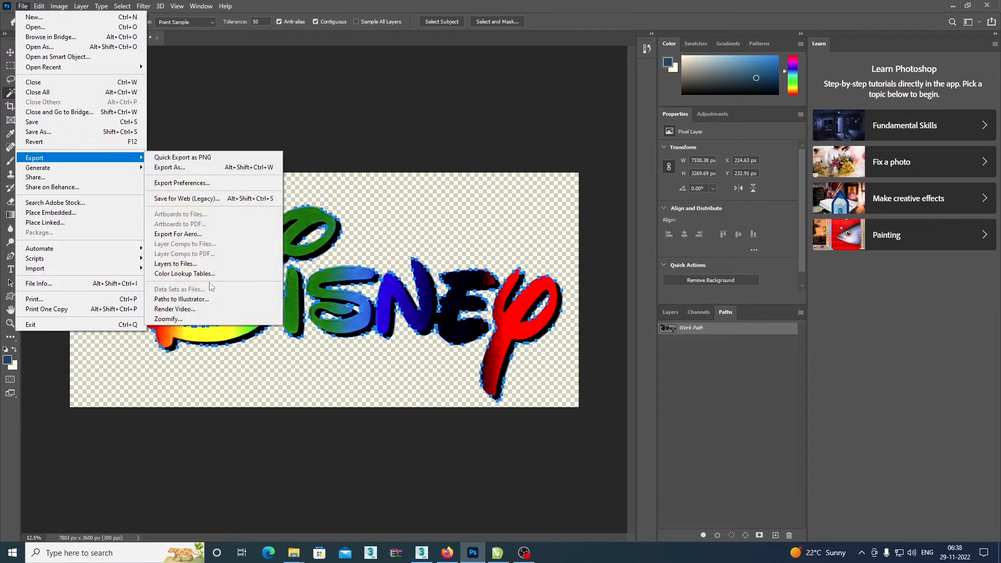
left_click(209, 300)
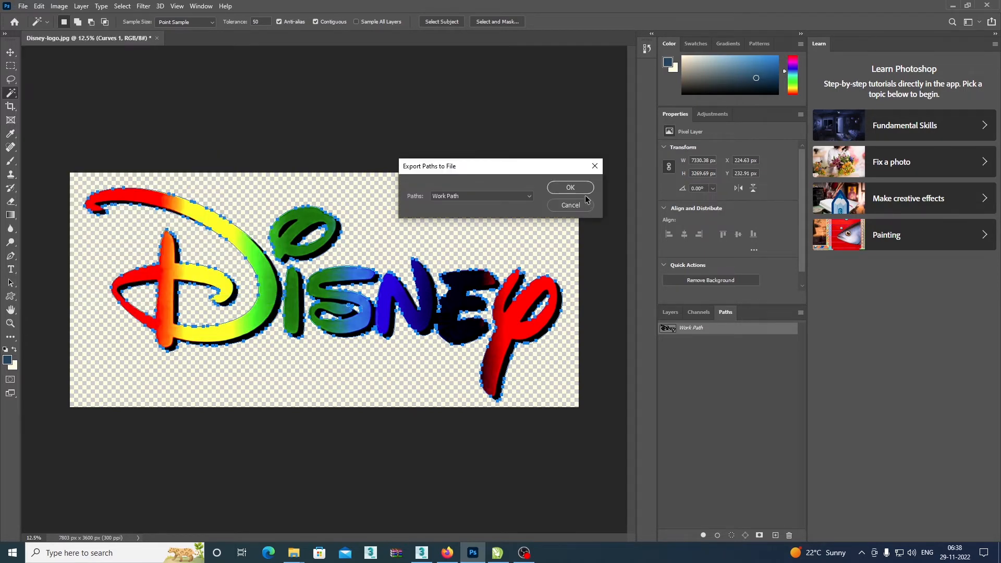
left_click(570, 188)
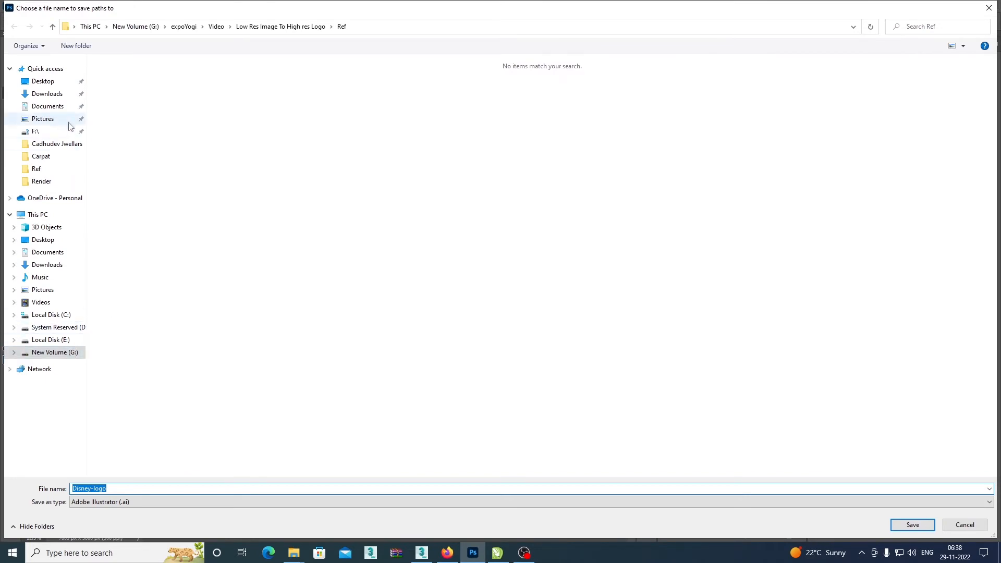
Save the exported path as Disney-logo in Adobe Illustrator (.ai) format in G:\Freelance\Cadhudev Jwellars.
left_click(73, 353)
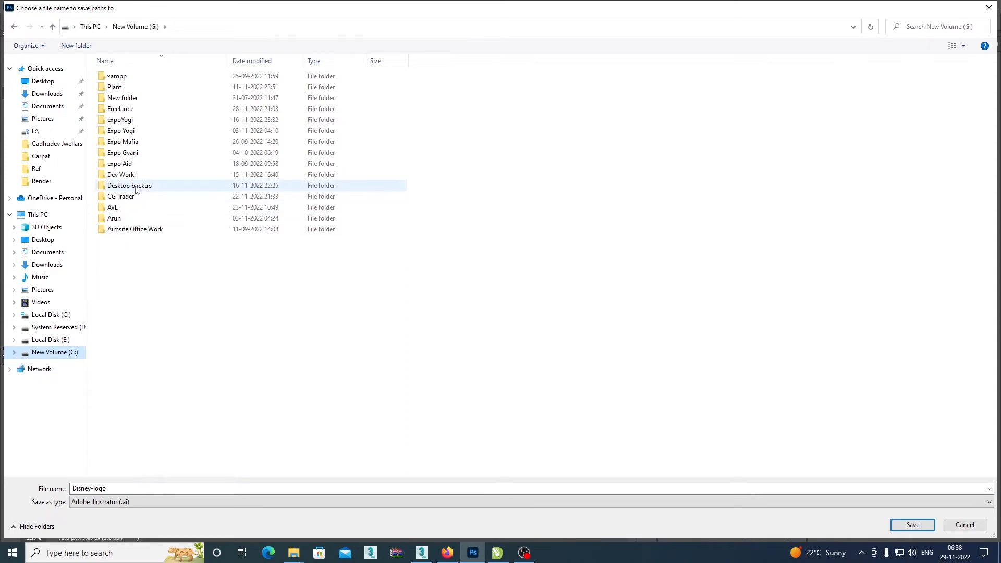
left_click(154, 111)
double_click(154, 113)
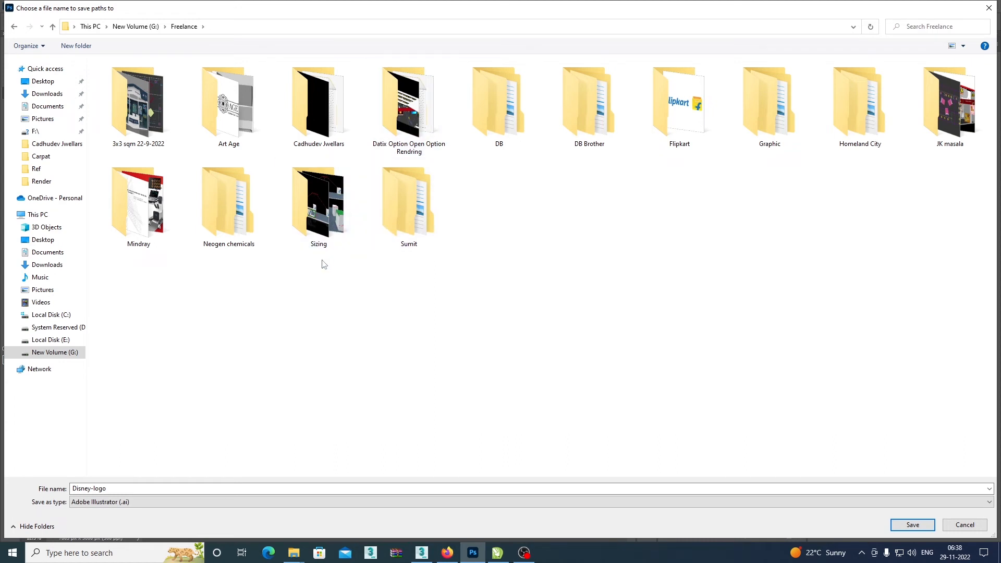
left_click(219, 146)
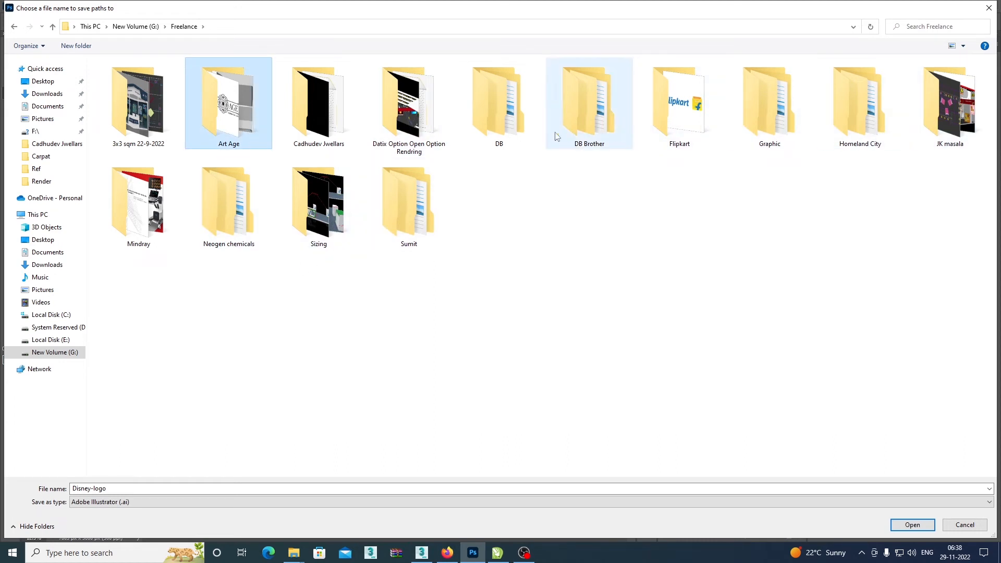
double_click(324, 131)
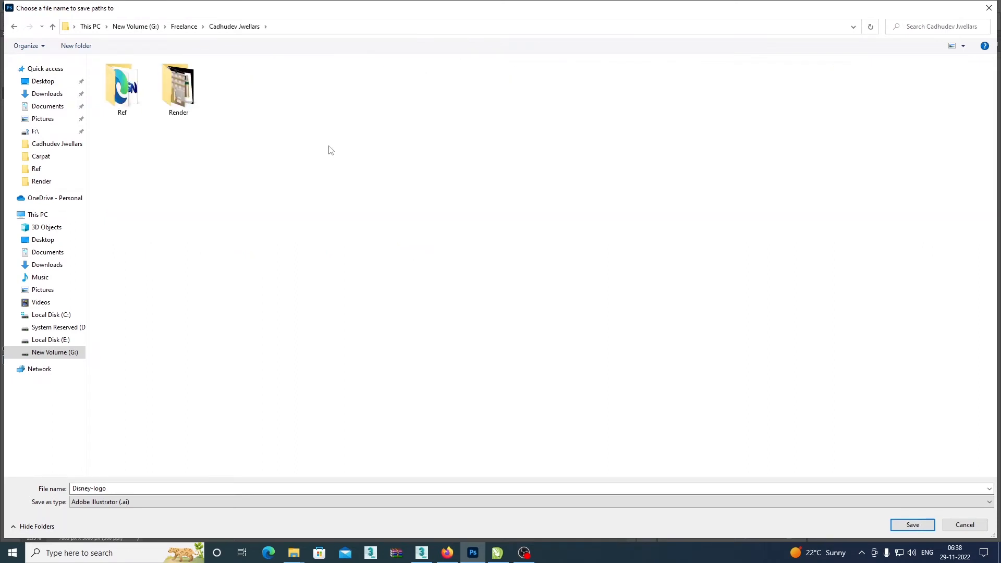
left_click(924, 527)
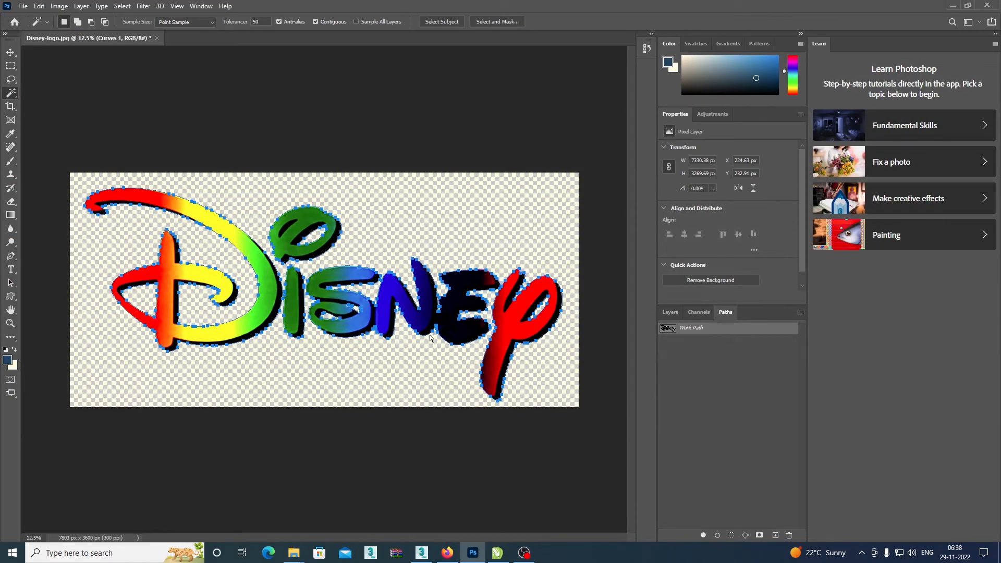
key("alt+Tab")
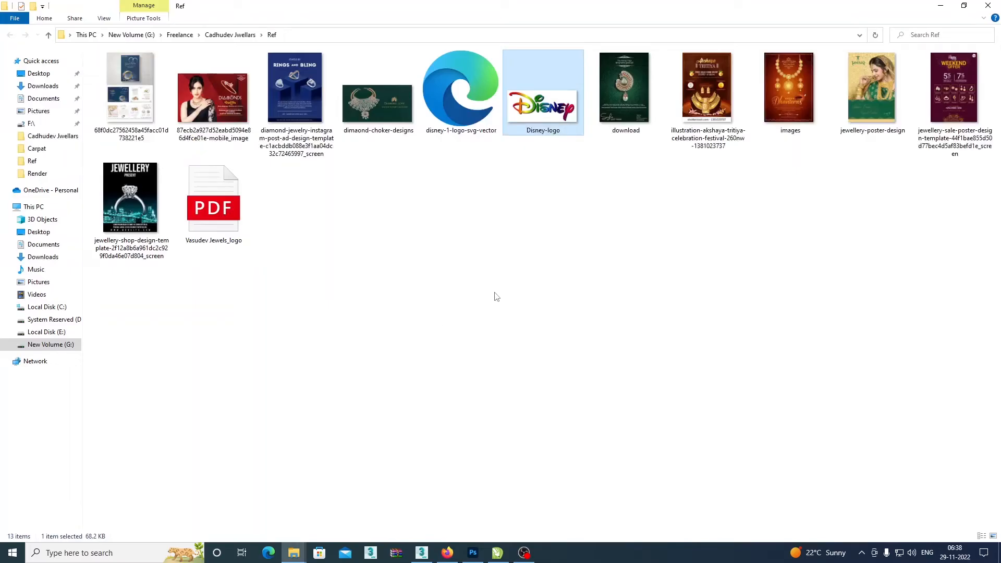
left_click(490, 282)
right_click(458, 237)
left_click(240, 229)
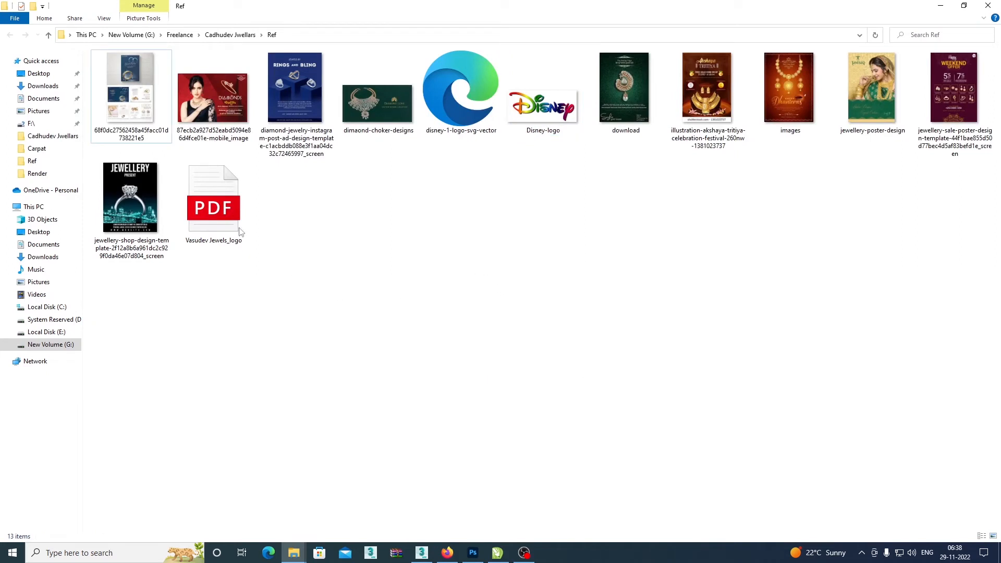
left_click(216, 216)
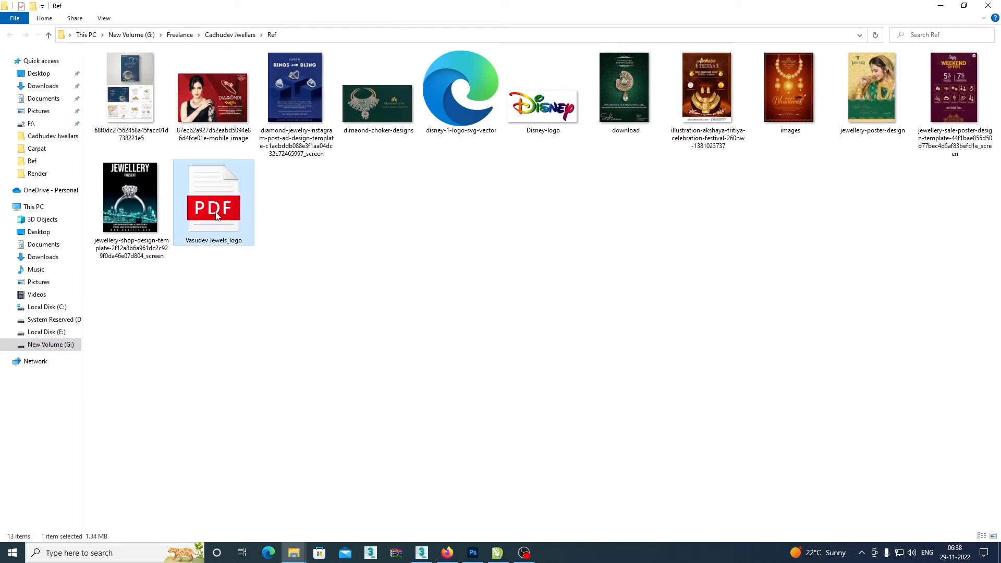
double_click(214, 210)
right_click(216, 214)
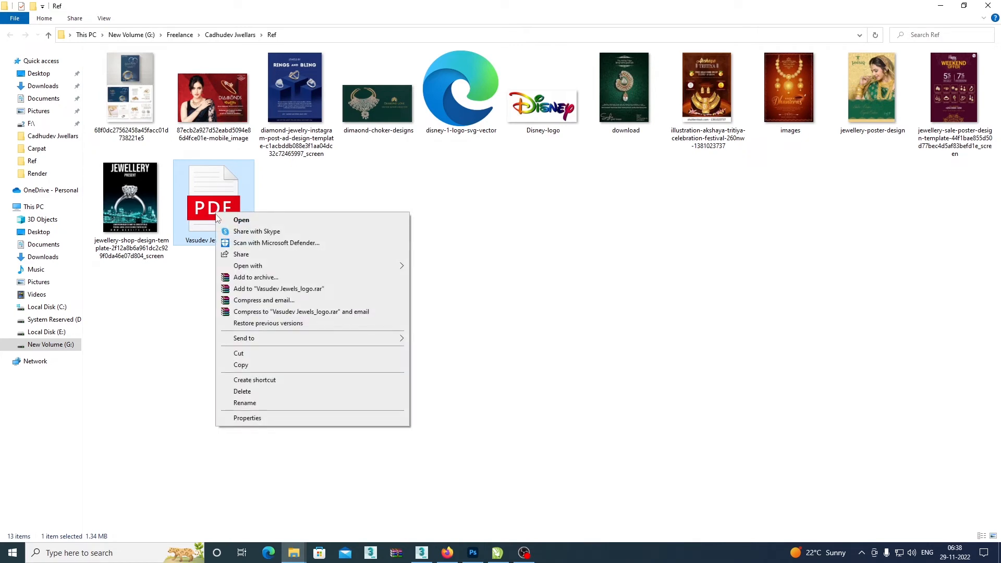
left_click(587, 319)
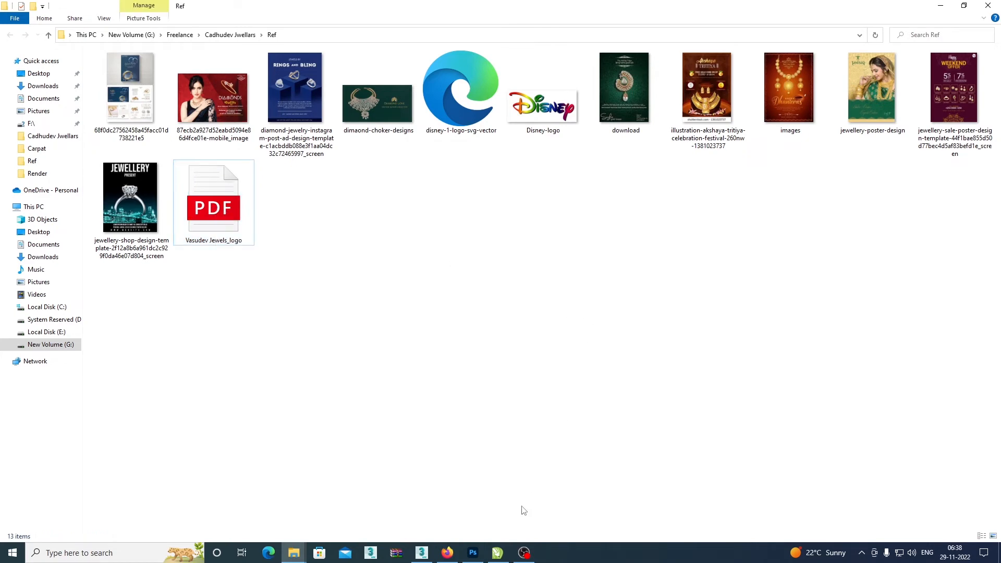
left_click(421, 553)
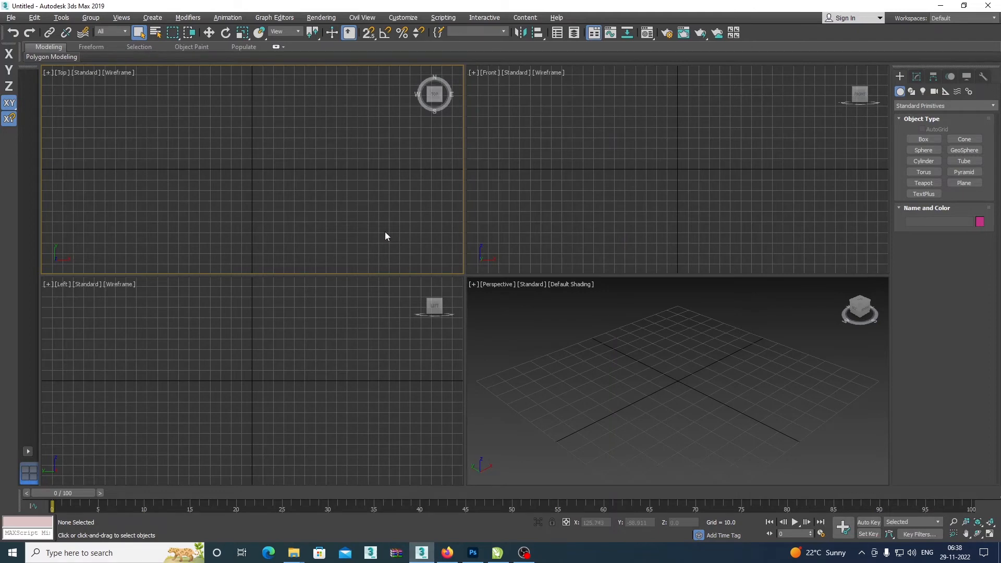
key("alt+Tab")
left_click_drag(215, 219, 265, 181)
scroll(295, 171, "down", 5)
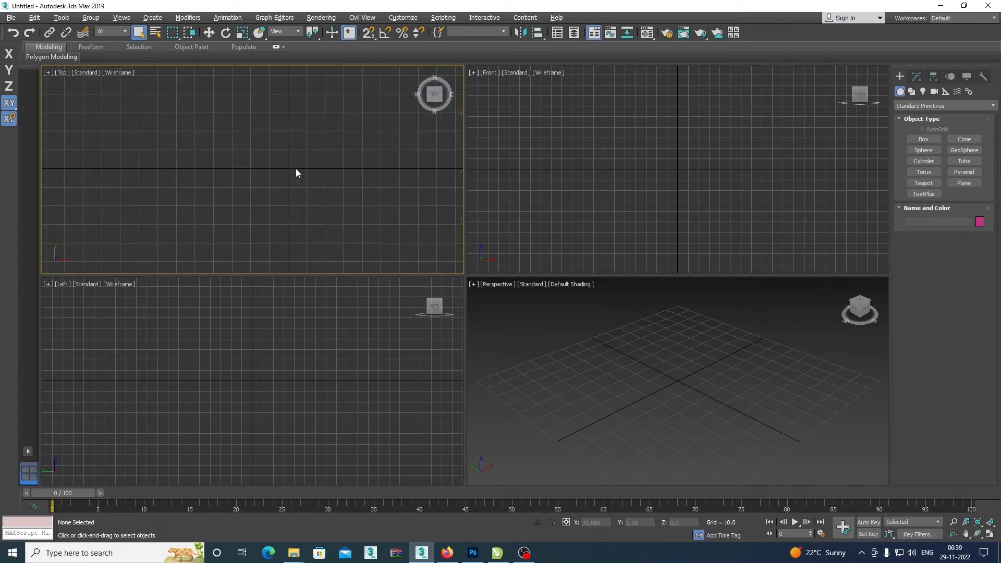
scroll(296, 172, "up", 3)
Switch to File Explorer and import the Disney-logo AI file from the Cadhudev Jwellars folder into the 3ds Max Top viewport.
key("alt+Tab")
left_click(600, 277)
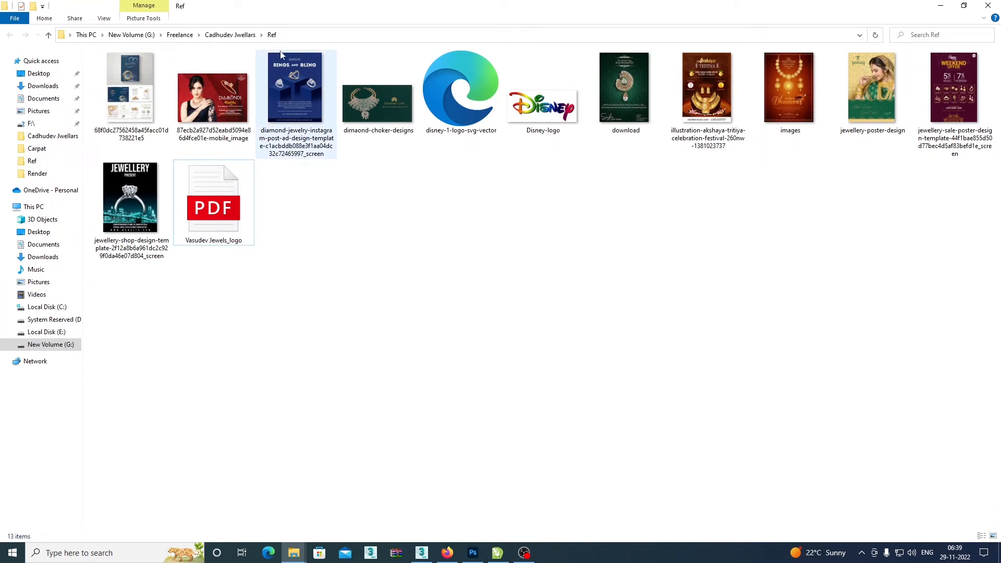
left_click(230, 34)
left_click(374, 226)
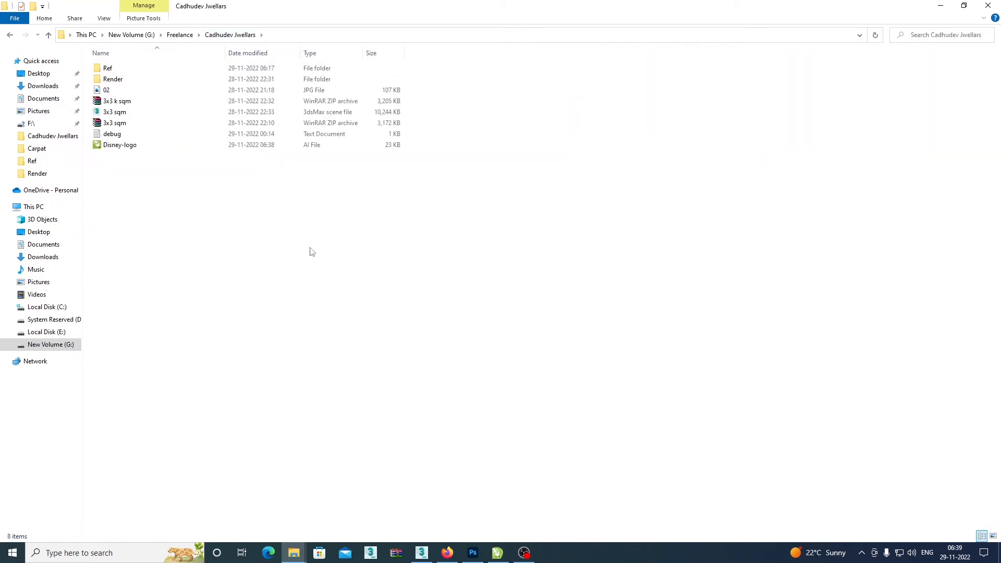
left_click(125, 148)
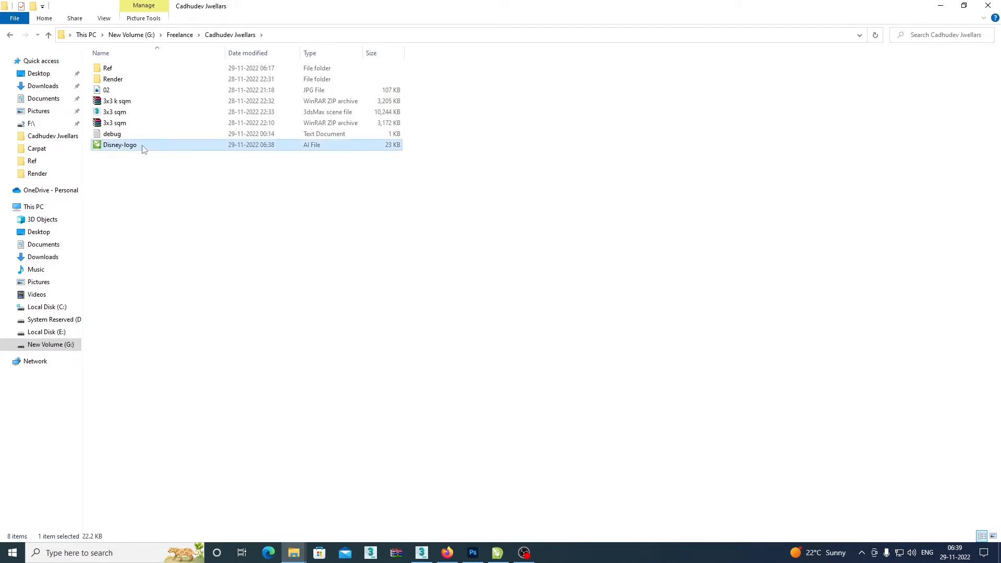
left_click_drag(144, 150, 278, 146)
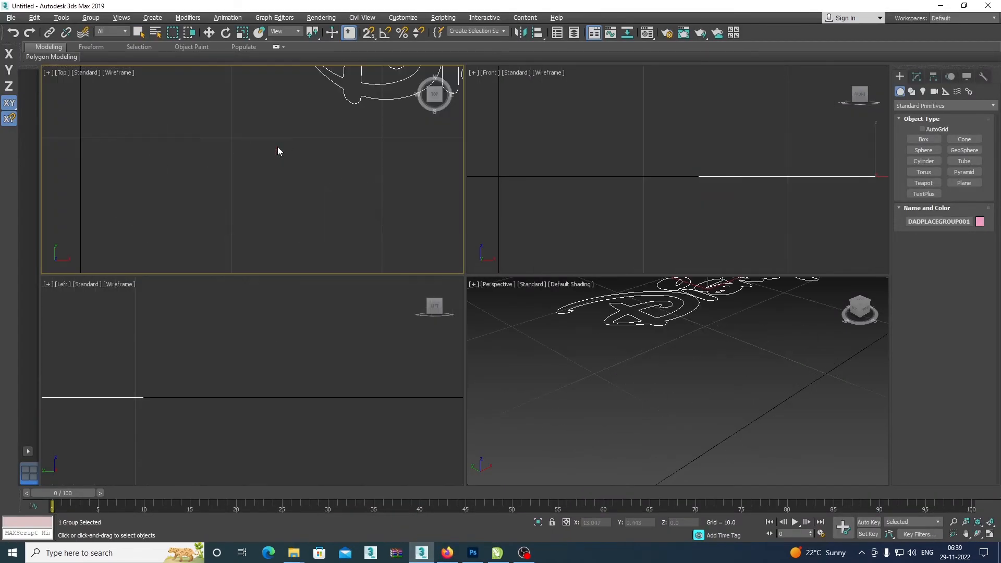
left_click(42, 240)
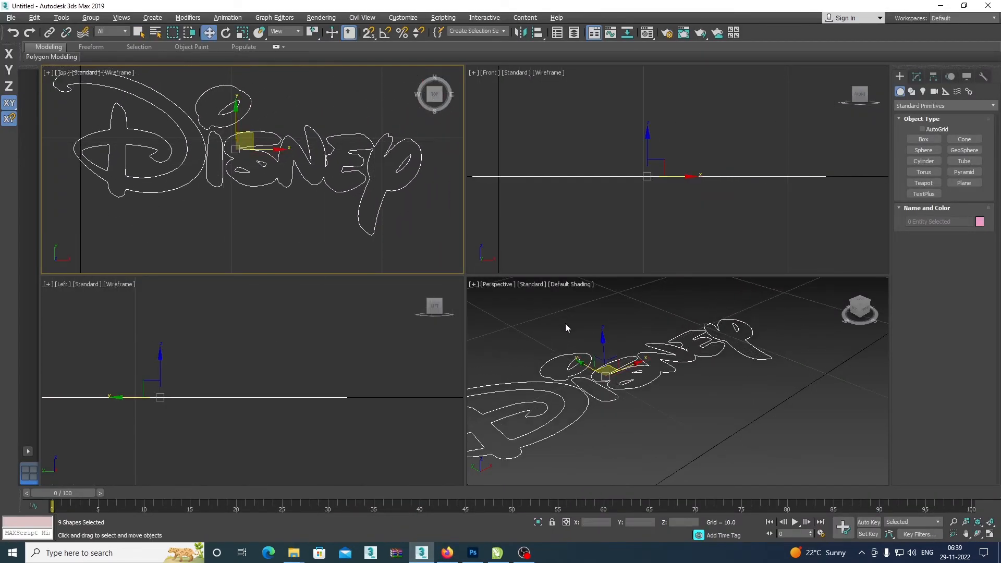
Maximize the Top viewport and check the joined outline of the last four letters by selecting and deselecting it.
left_click(337, 230)
key("alt+w")
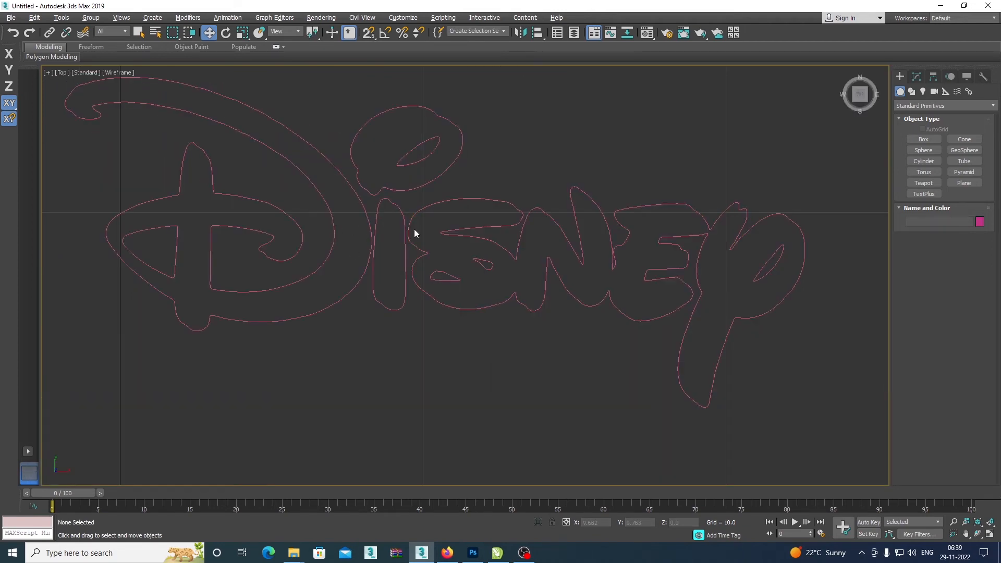
scroll(436, 233, "down", 3)
scroll(646, 256, "up", 2)
left_click_drag(472, 233, 624, 237)
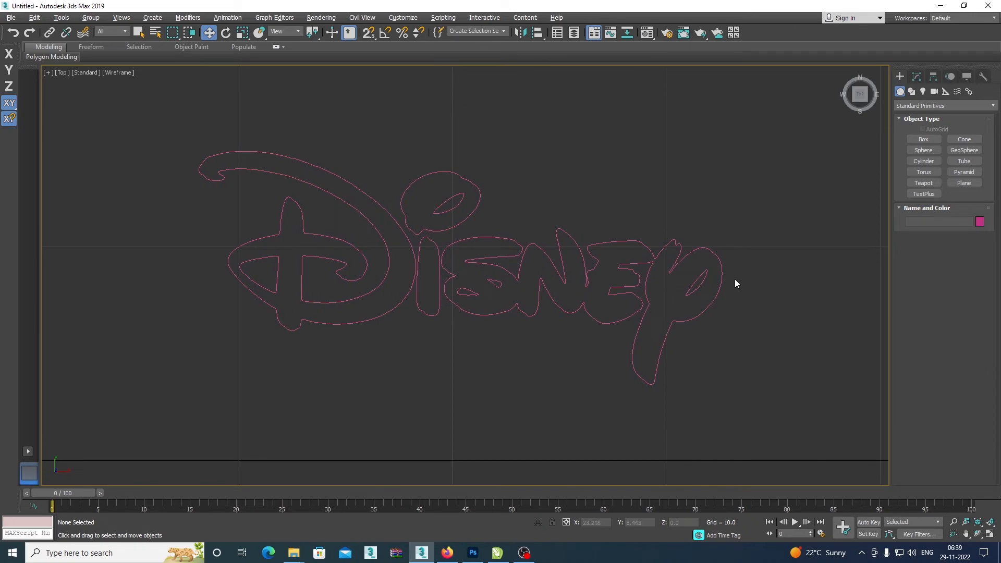
left_click(718, 258)
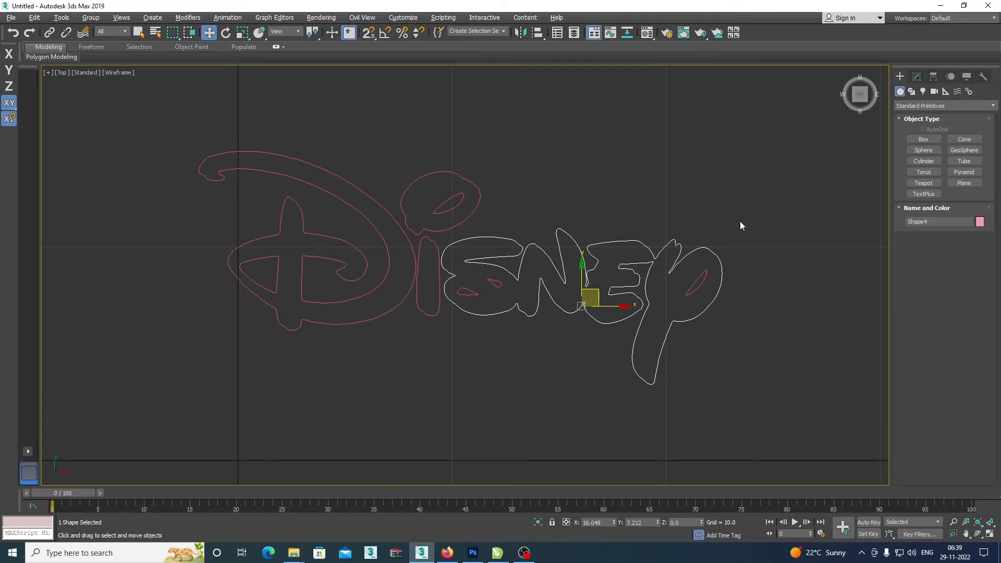
left_click(652, 201)
Select all the imported Disney outlines and apply an Extrude modifier to them.
left_click_drag(228, 123, 840, 306)
left_click(918, 78)
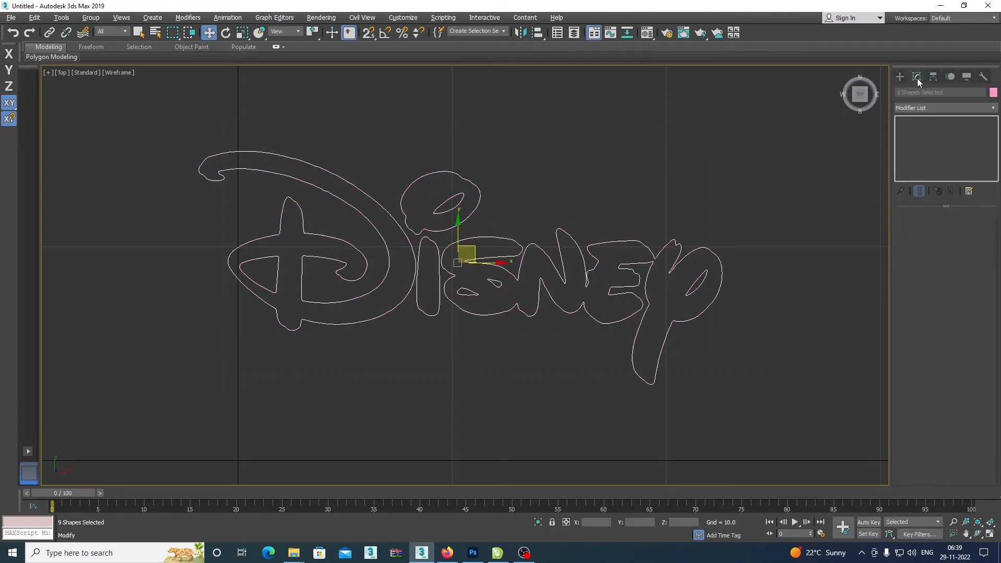
left_click(935, 109)
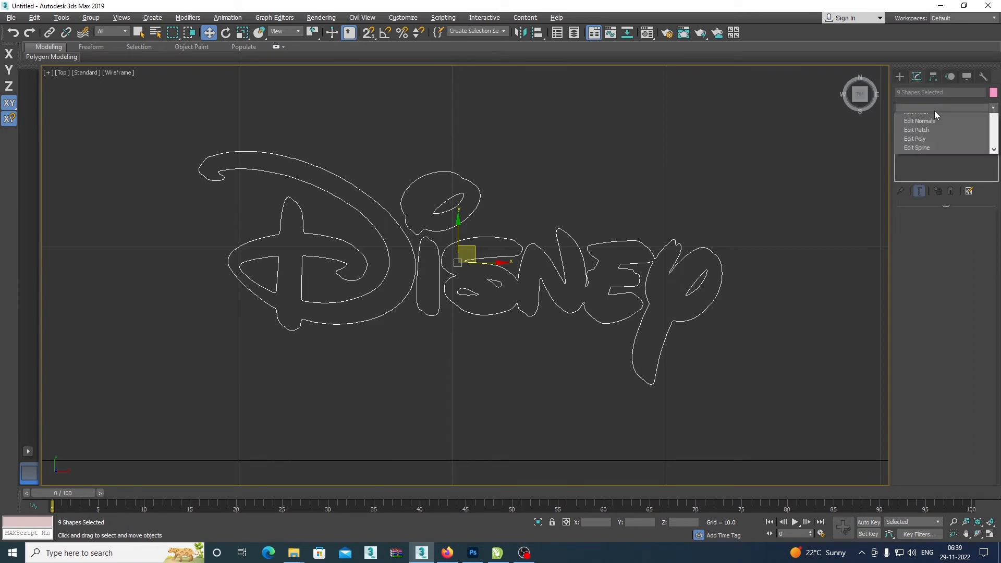
key("e")
left_click(932, 161)
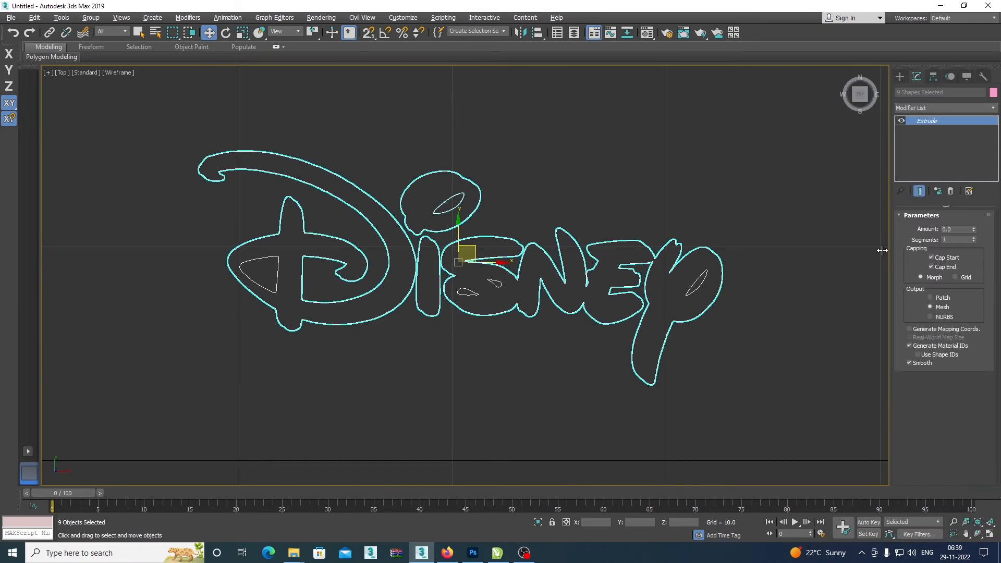
left_click(733, 291)
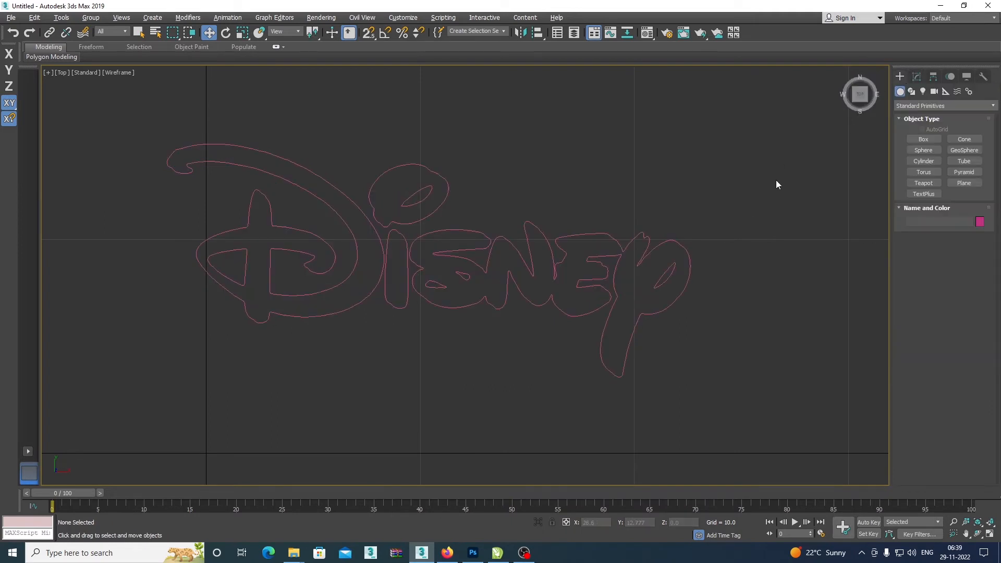
Check the extruded lettering in default shading, return to wireframe display and open the modifier settings.
key("F3")
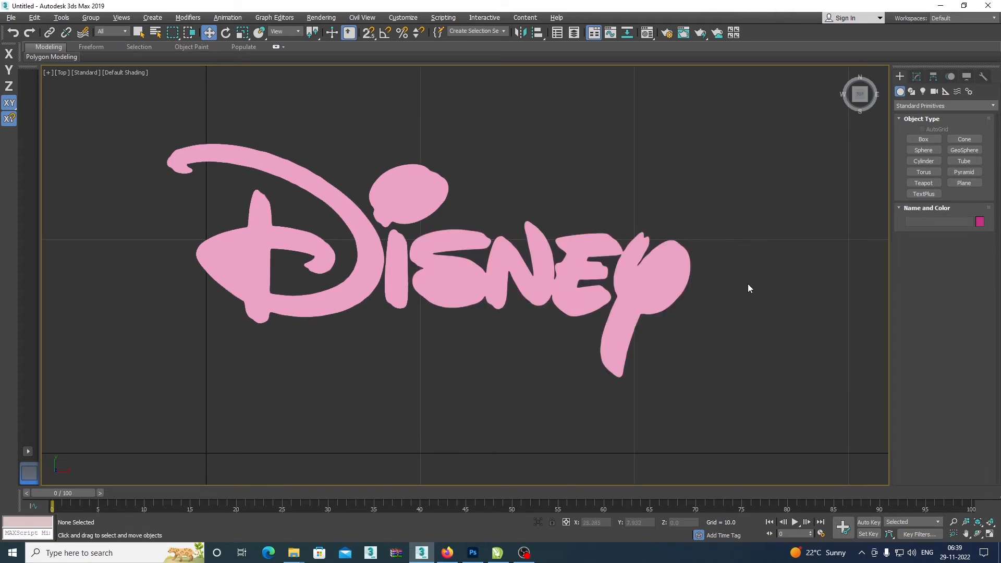
key("F3")
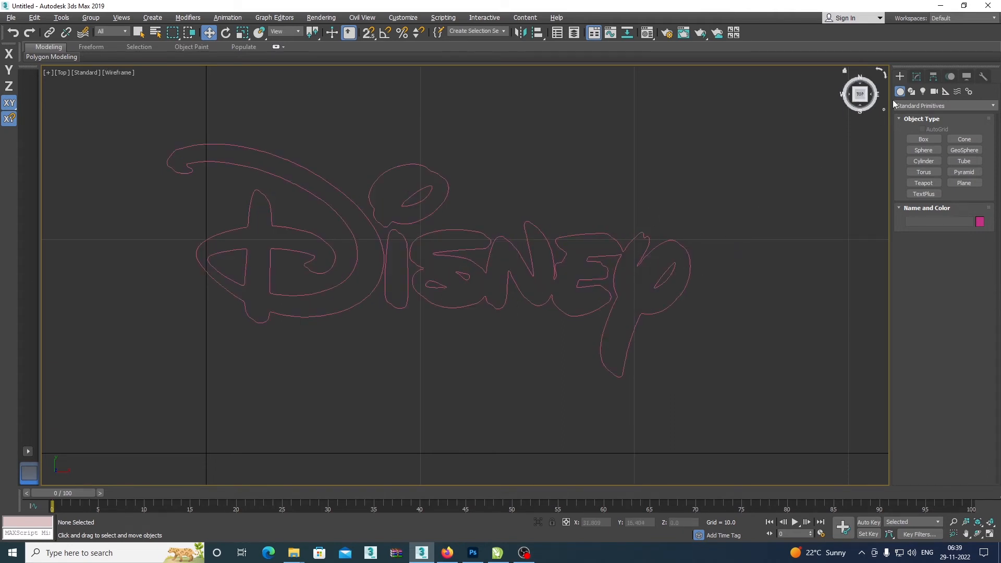
left_click(917, 77)
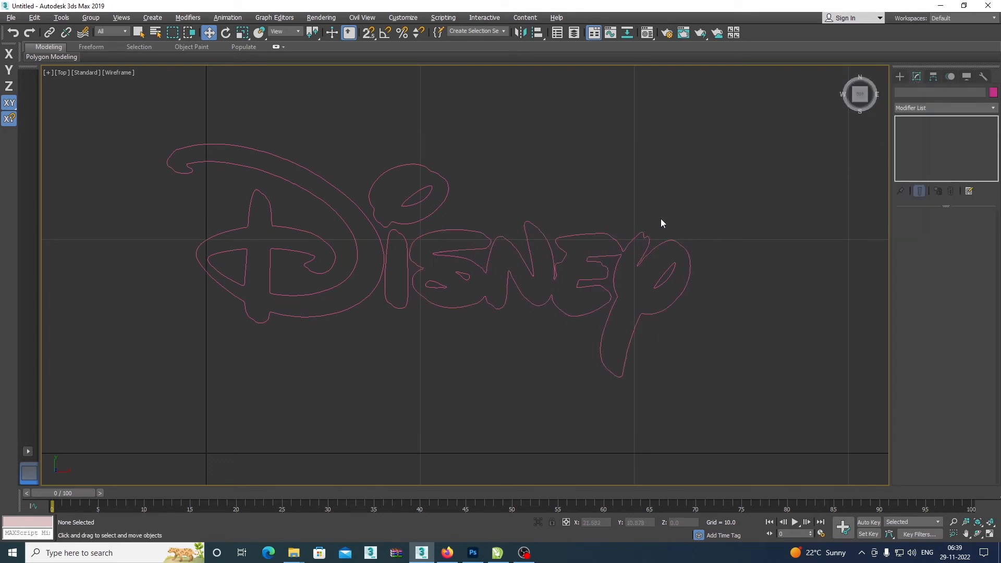
Delete the Extrude modifier from the joined outline of the last four letters and the y's inner loop.
left_click_drag(661, 218, 715, 282)
right_click(921, 120)
left_click(901, 136)
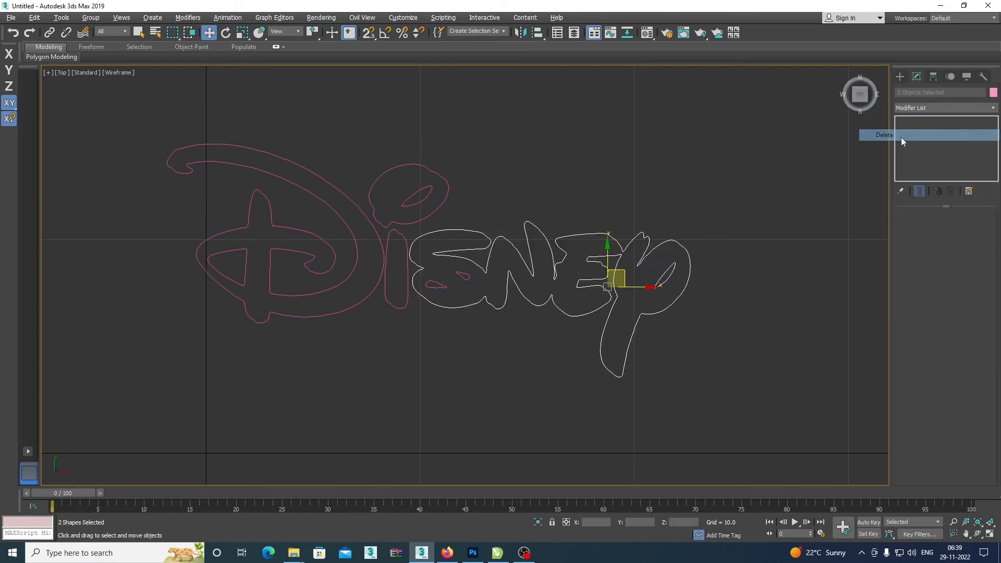
left_click(784, 189)
Switch to default shading and delete the Extrude modifier from the D outline, the i's stem and the i's dot.
key("F3")
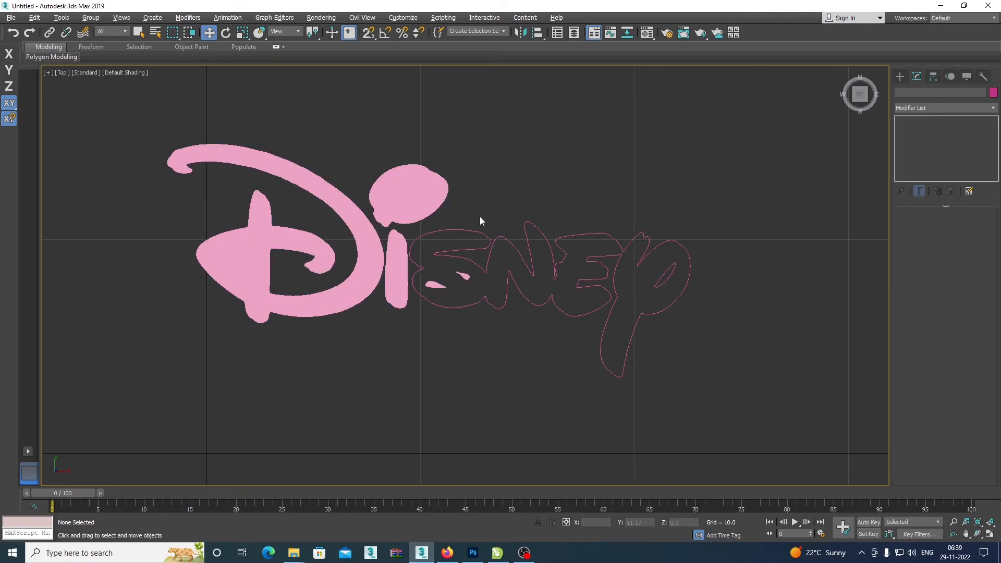
left_click_drag(393, 282, 394, 284)
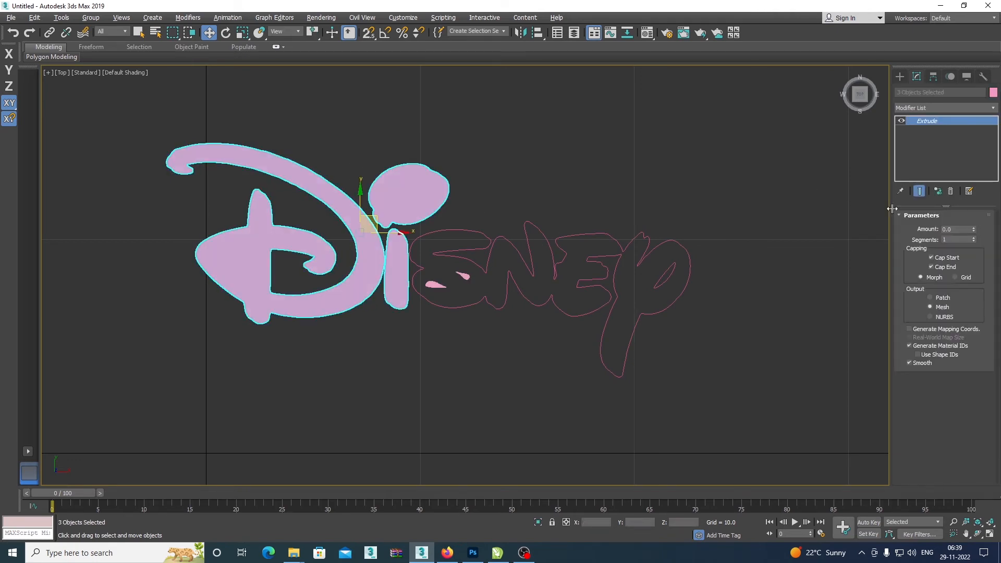
right_click(936, 121)
left_click(886, 135)
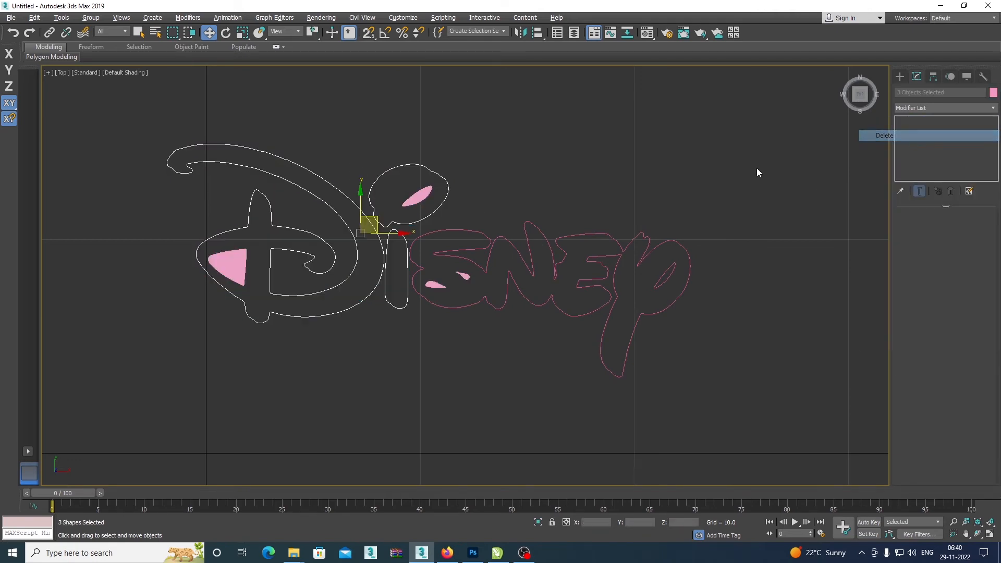
left_click(619, 180)
Delete the Extrude modifier from the inner loops of the i's dot, the s and the D, and return to wireframe display.
left_click(418, 204)
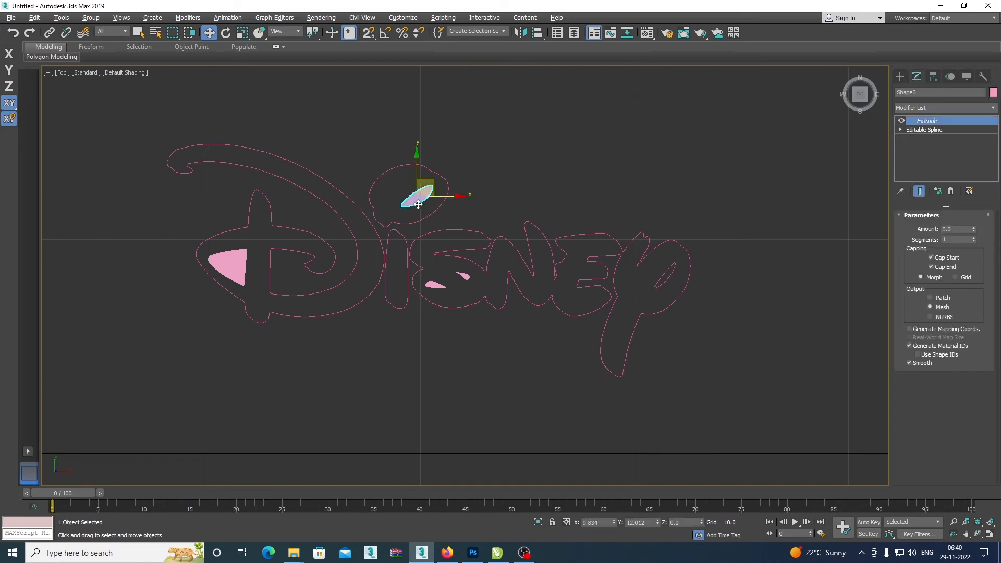
left_click(426, 285, "ctrl")
left_click(463, 276, "ctrl")
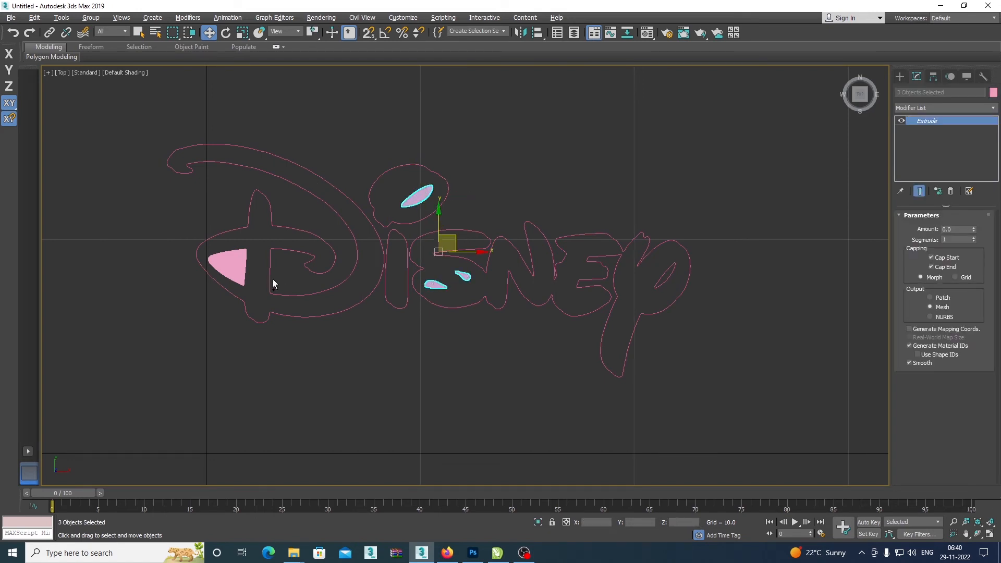
left_click(236, 271, "ctrl")
right_click(931, 120)
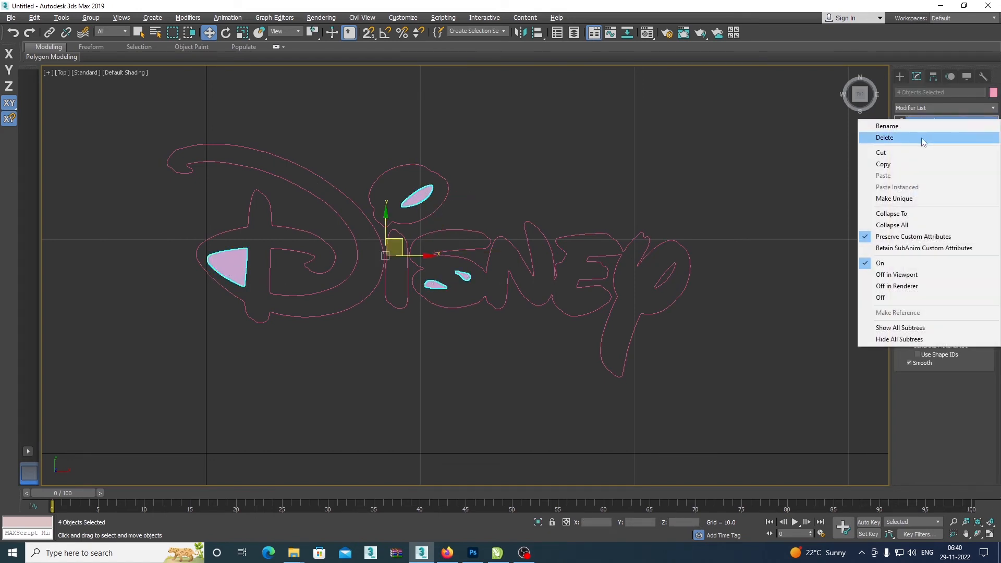
left_click(920, 138)
left_click(661, 171)
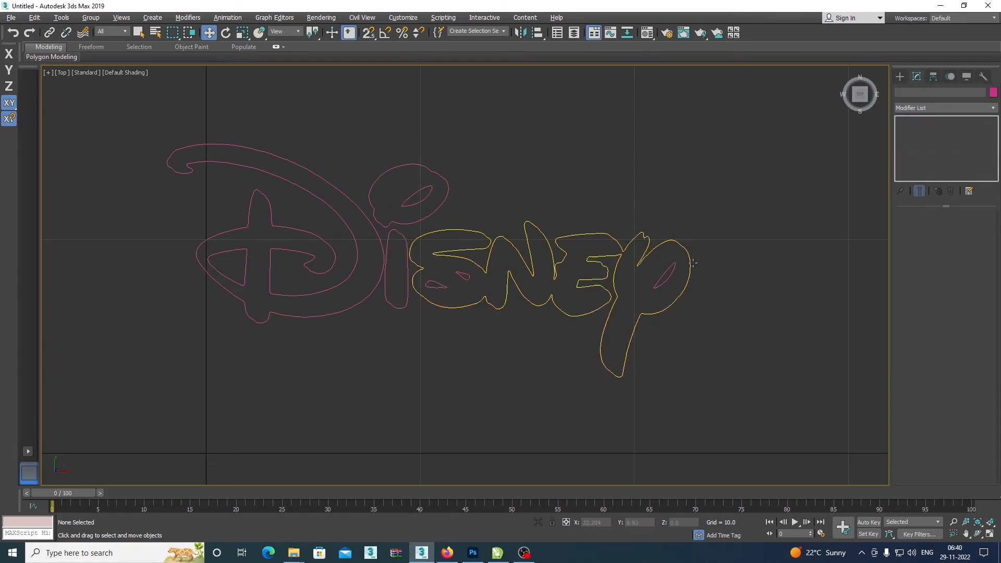
key("F3")
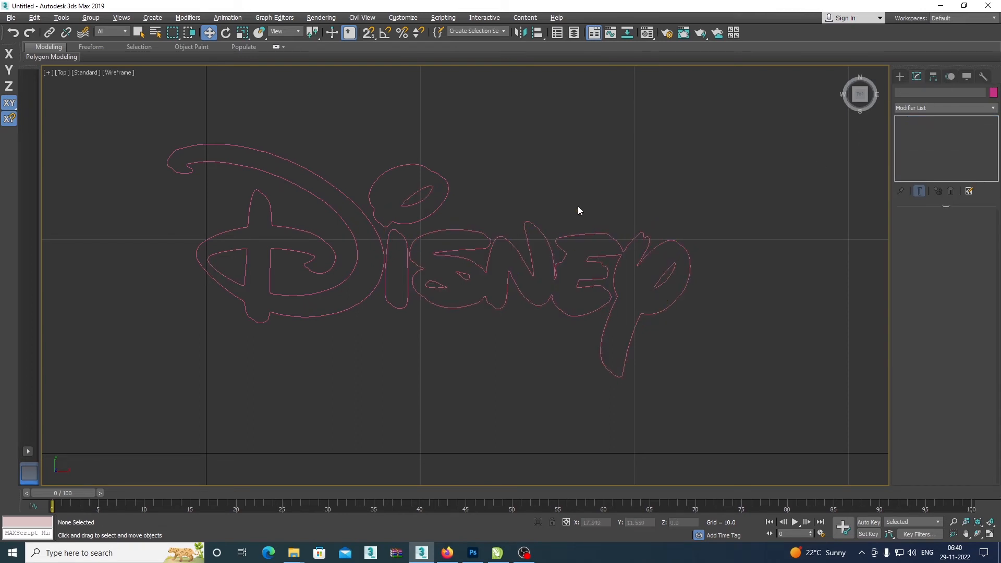
Select the joined outline of the last four letters and, at Spline level, attach the inner loops of the y and s to it.
left_click(678, 243)
left_click(704, 239)
left_click(684, 251)
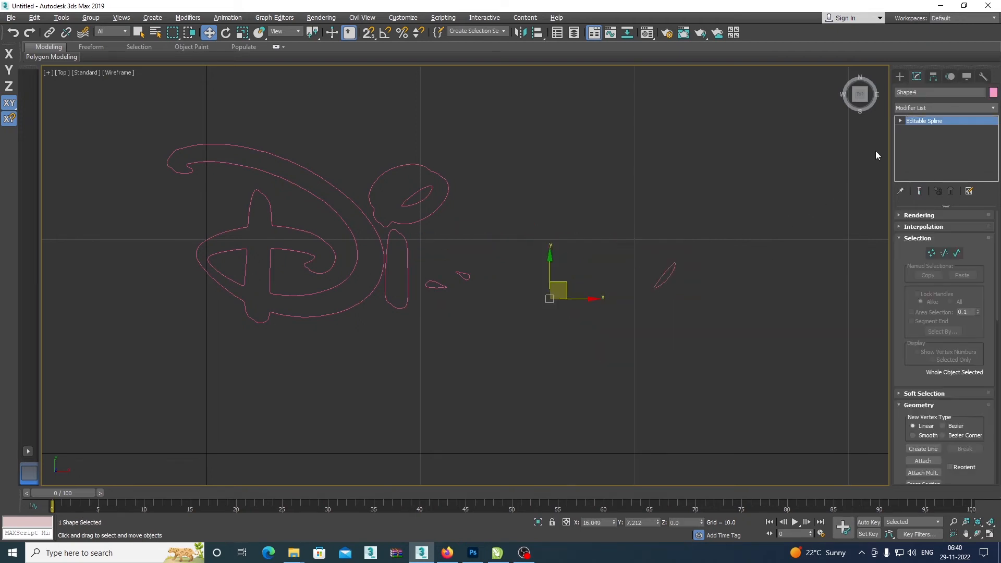
left_click(901, 122)
left_click(918, 147)
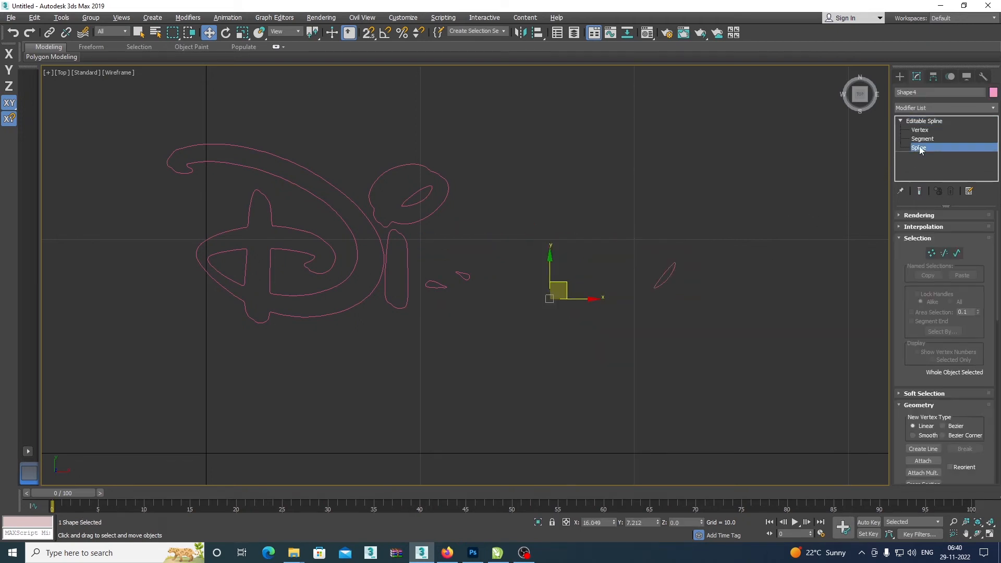
scroll(916, 368, "down", 3)
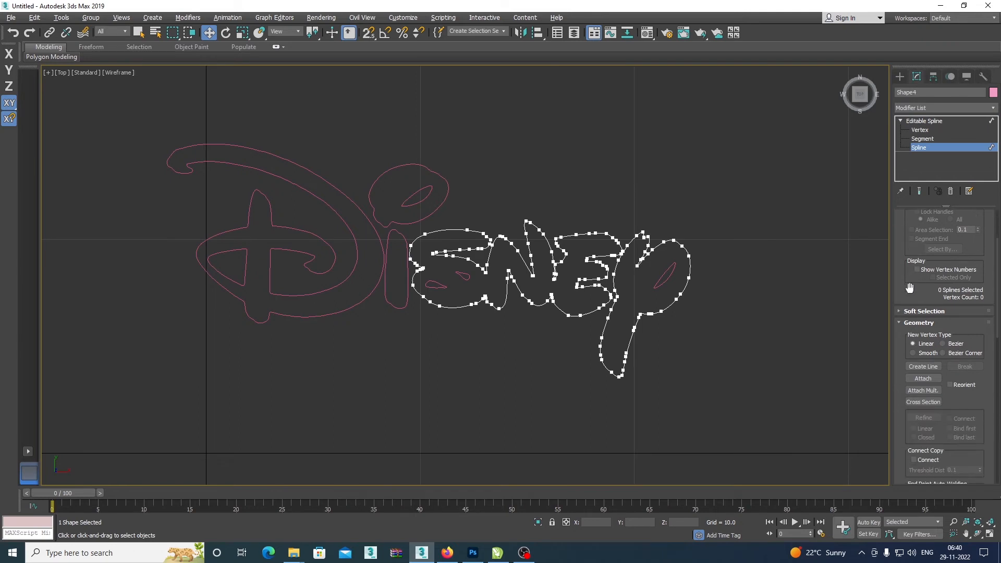
left_click(921, 378)
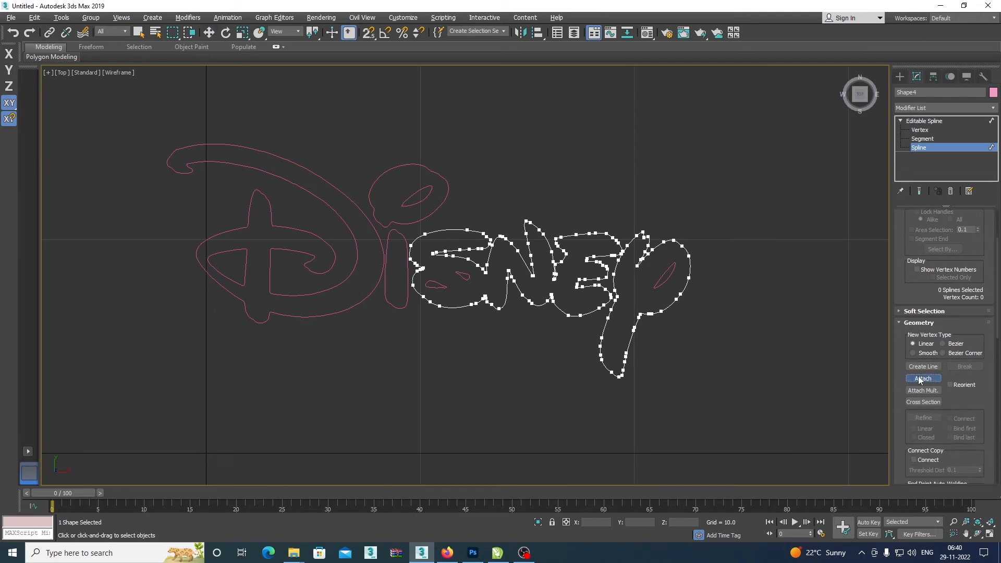
left_click(662, 274)
left_click(442, 287)
left_click(463, 276)
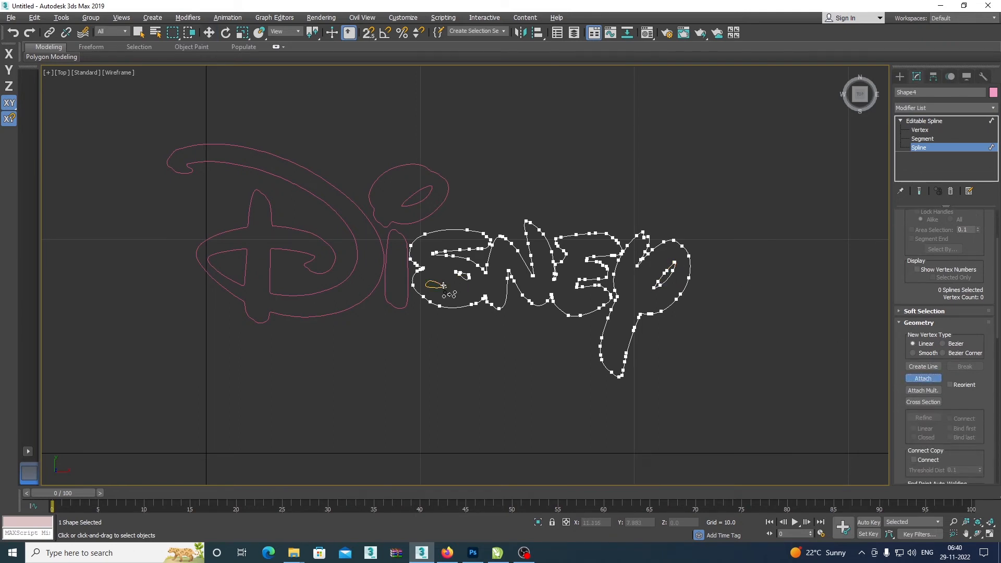
Attach the i's dot with its inner loop, the i's stem, and both D outlines to the same editable spline.
left_click(438, 213)
left_click(428, 193)
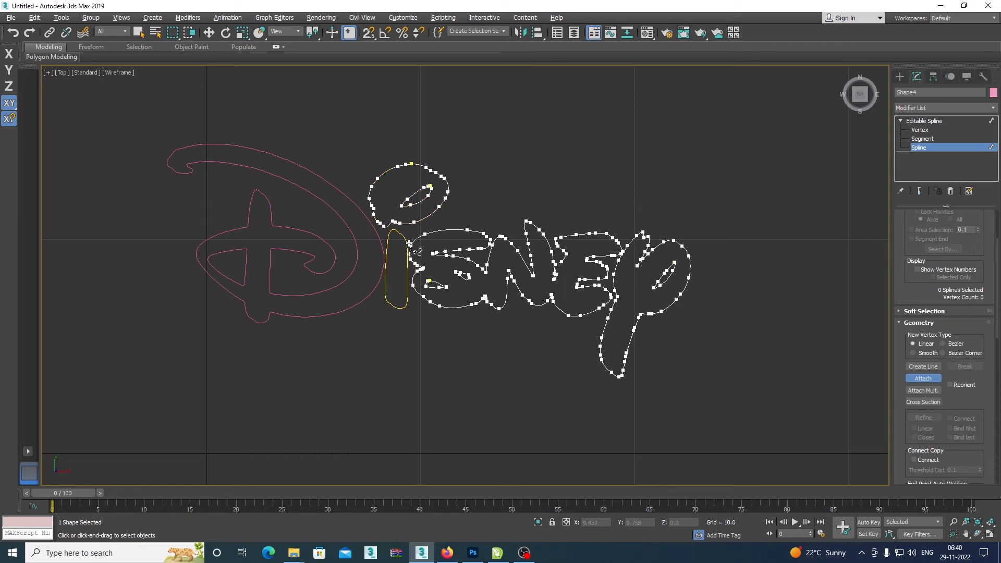
left_click(386, 242)
left_click(382, 239)
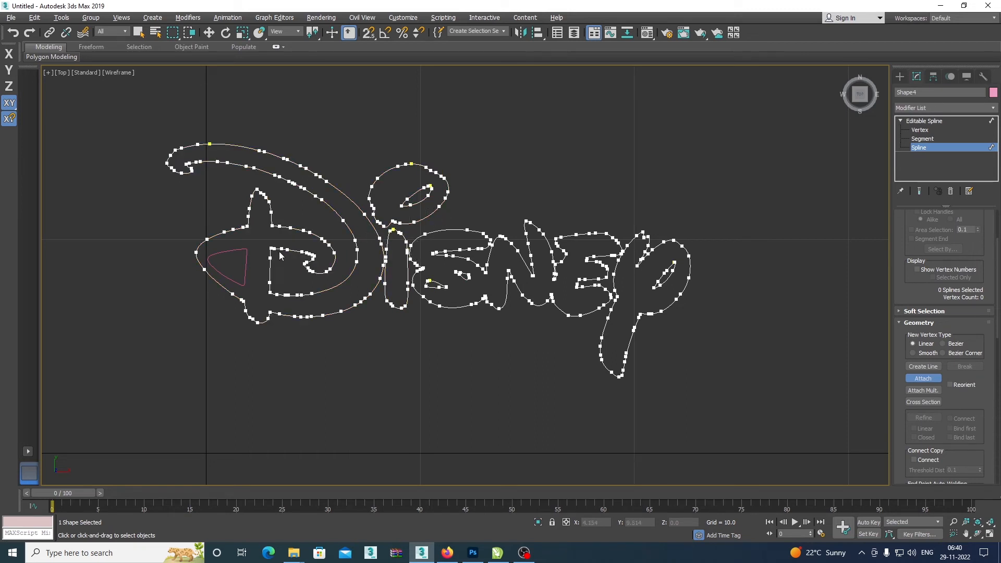
left_click(247, 263)
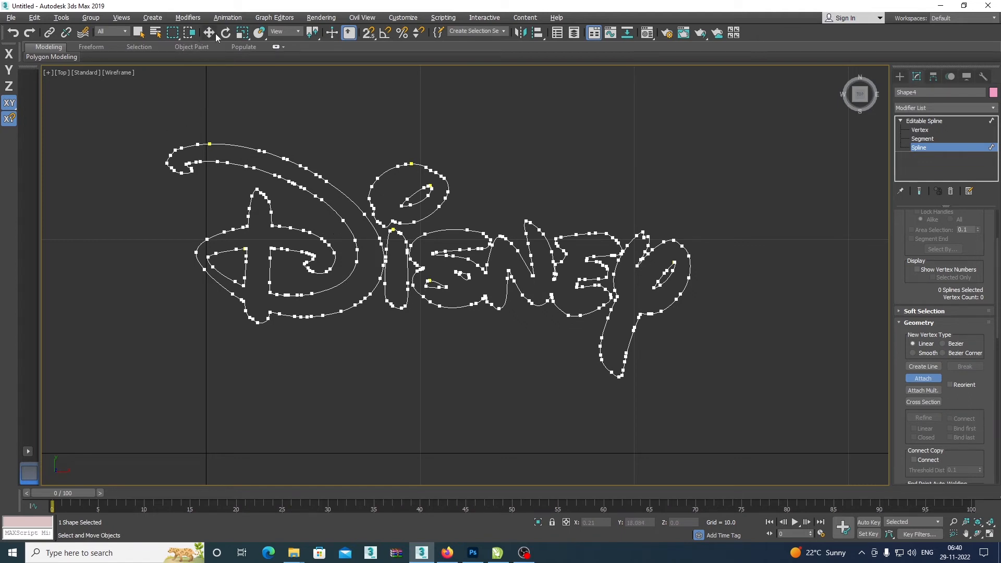
Apply an Extrude modifier to the combined Disney spline and set its Amount to 2.
left_click(921, 108)
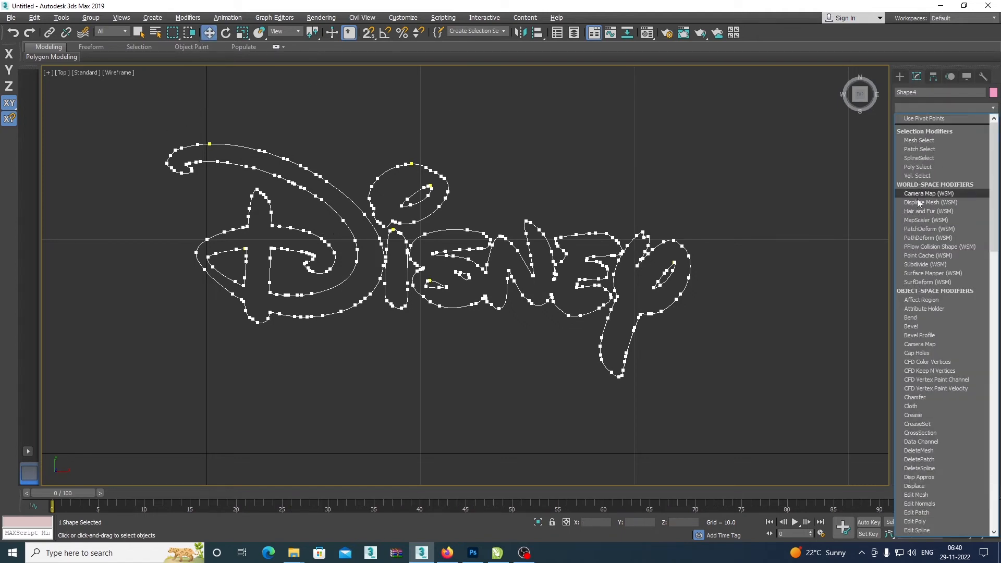
key("w")
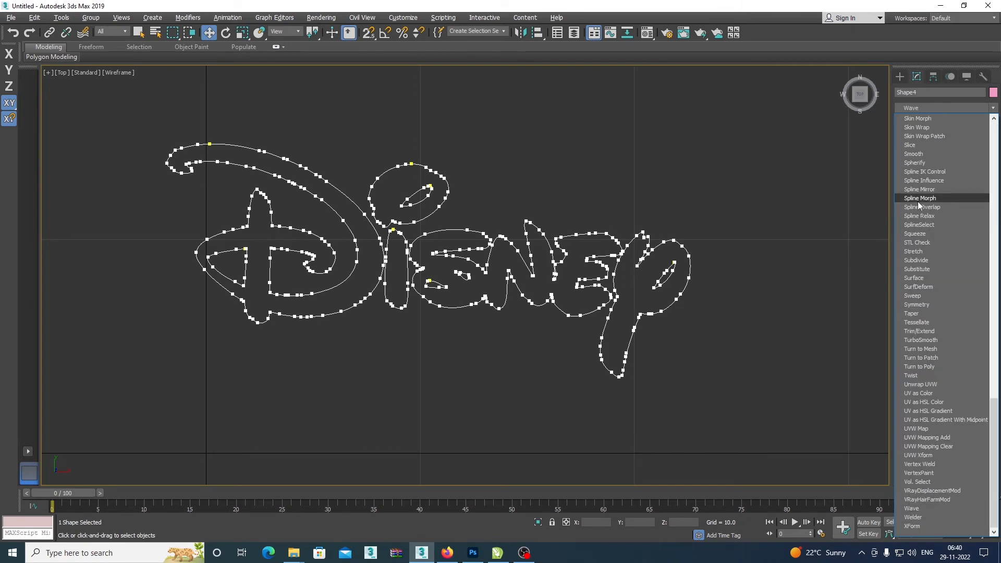
key("e")
left_click(932, 162)
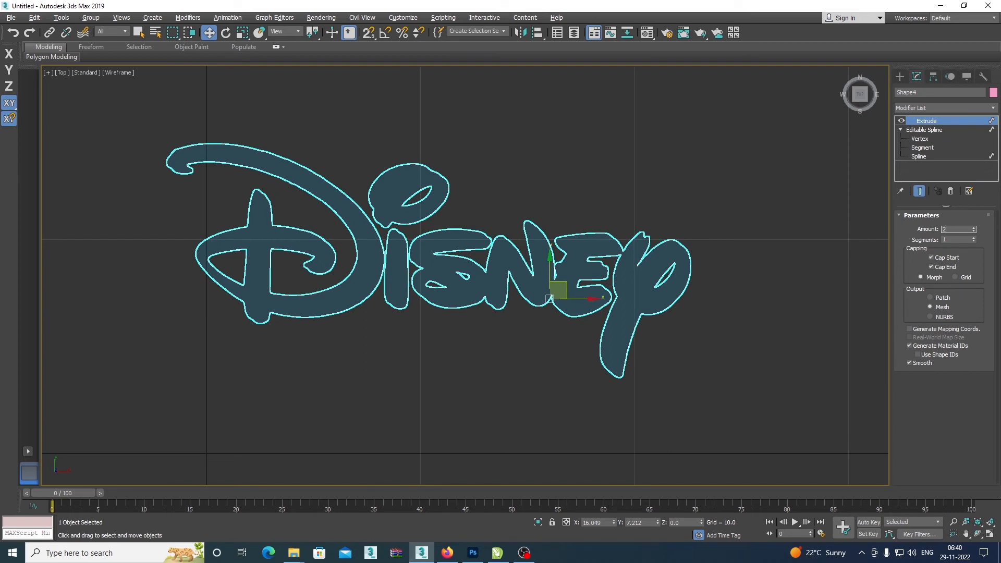
type("2")
key("Return")
Examine the extruded Disney lettering in default shading and wireframe, checking that it selects as one object.
left_click(900, 77)
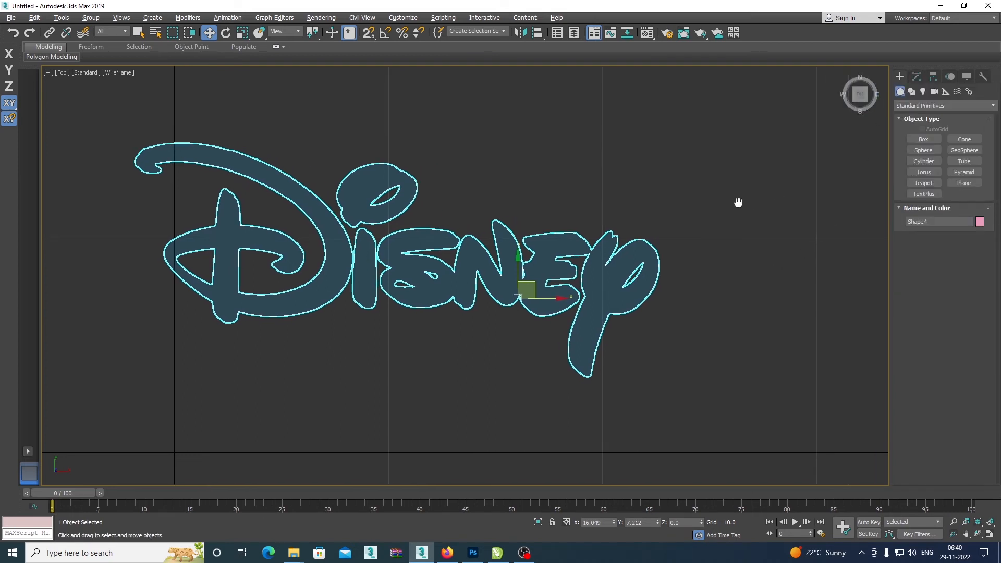
key("F3")
left_click_drag(536, 274, 603, 285)
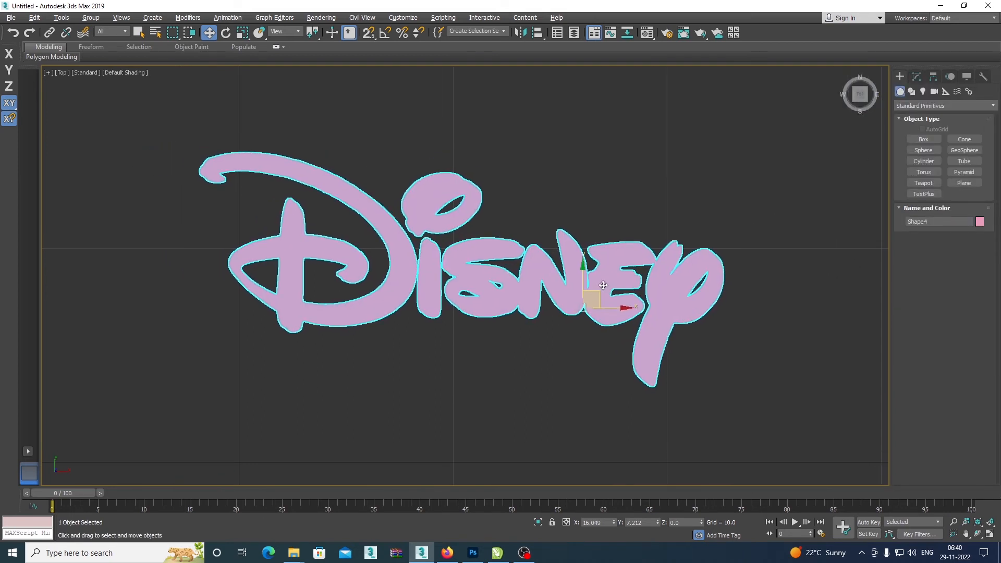
key("F3")
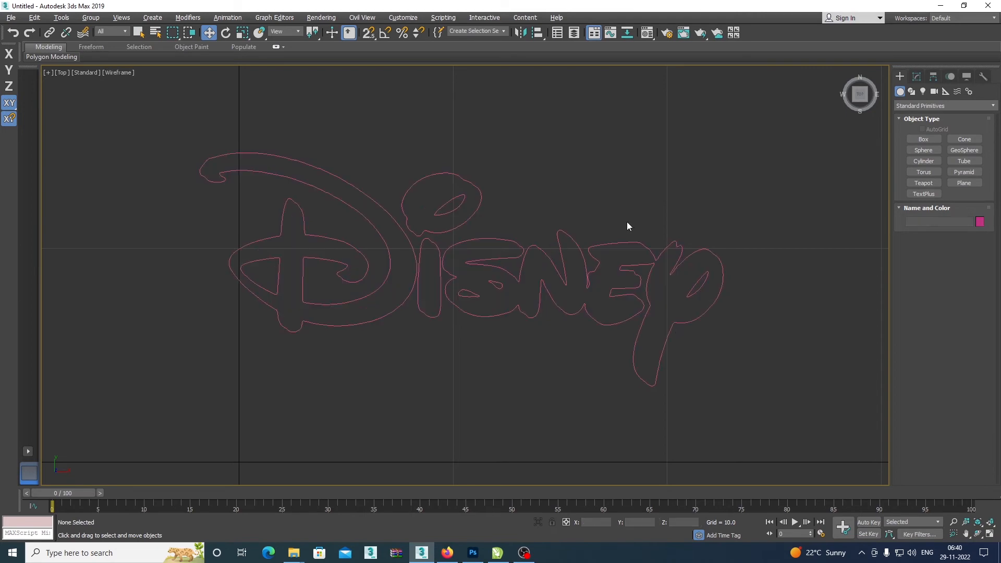
key("F3")
left_click(627, 215)
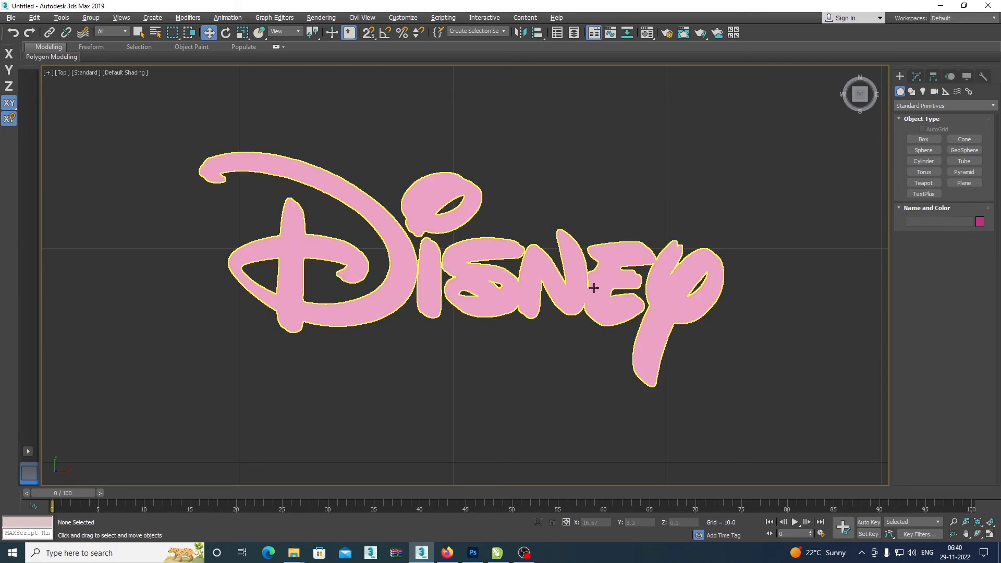
left_click(613, 298)
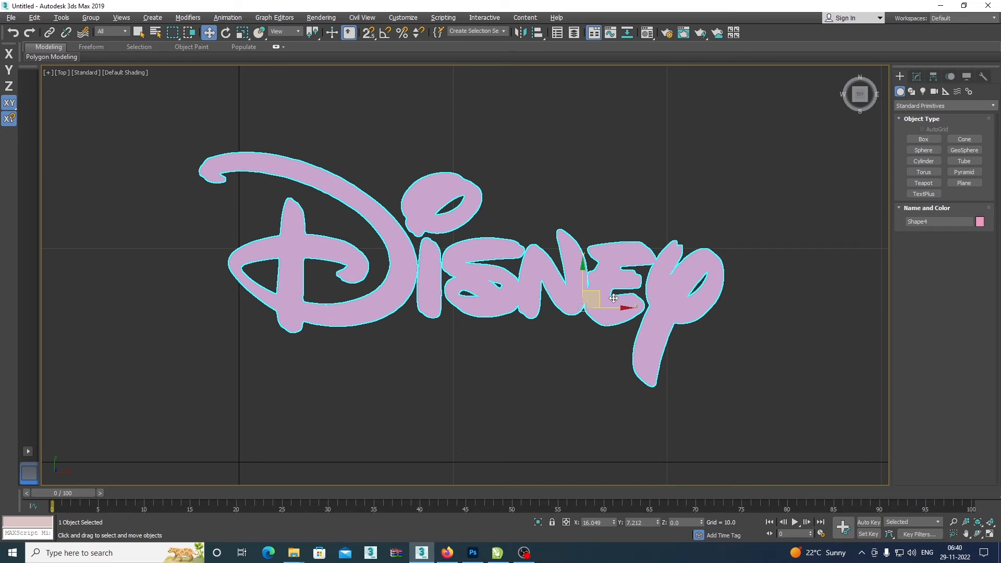
left_click(630, 169)
Select the lettering, open the Material Editor, and load the Oum Lamitech render preset with all its categories in Render Setup.
left_click(578, 278)
key("m")
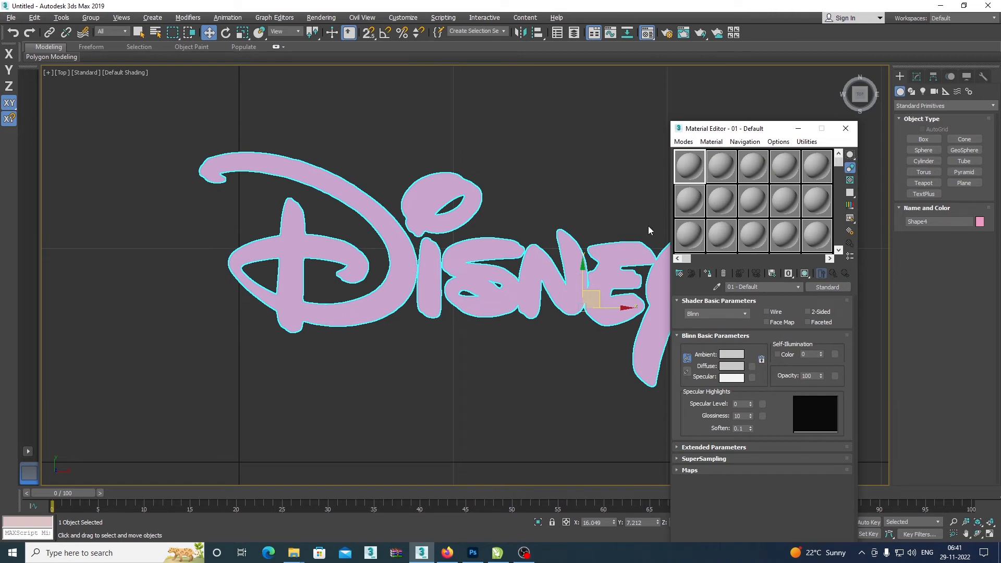
left_click(340, 19)
left_click(346, 76)
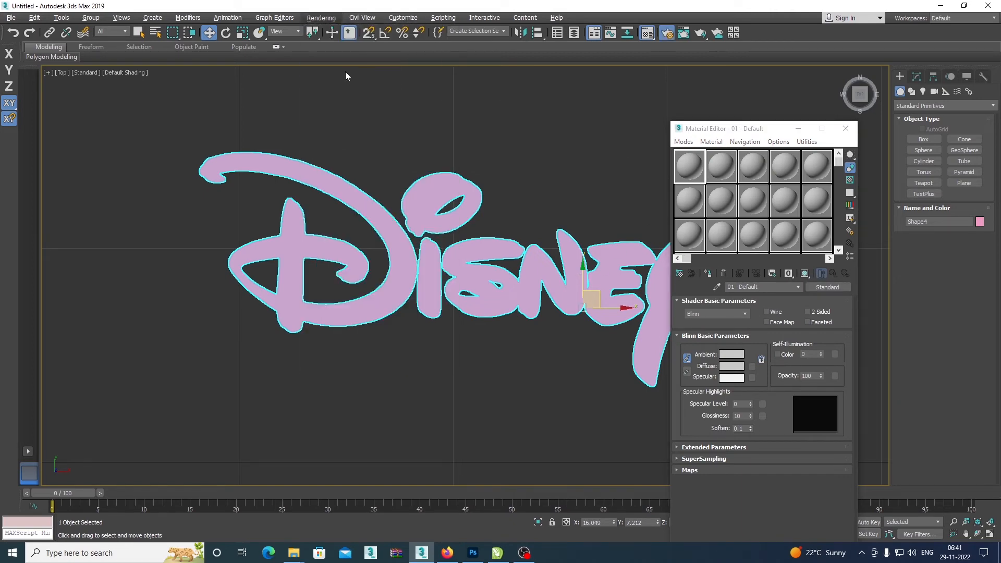
left_click(634, 107)
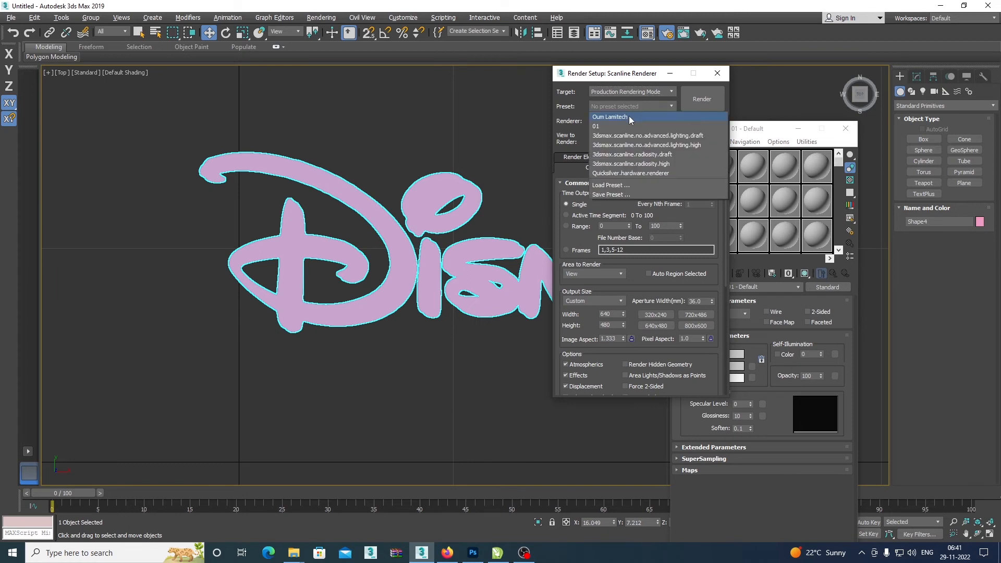
left_click(630, 119)
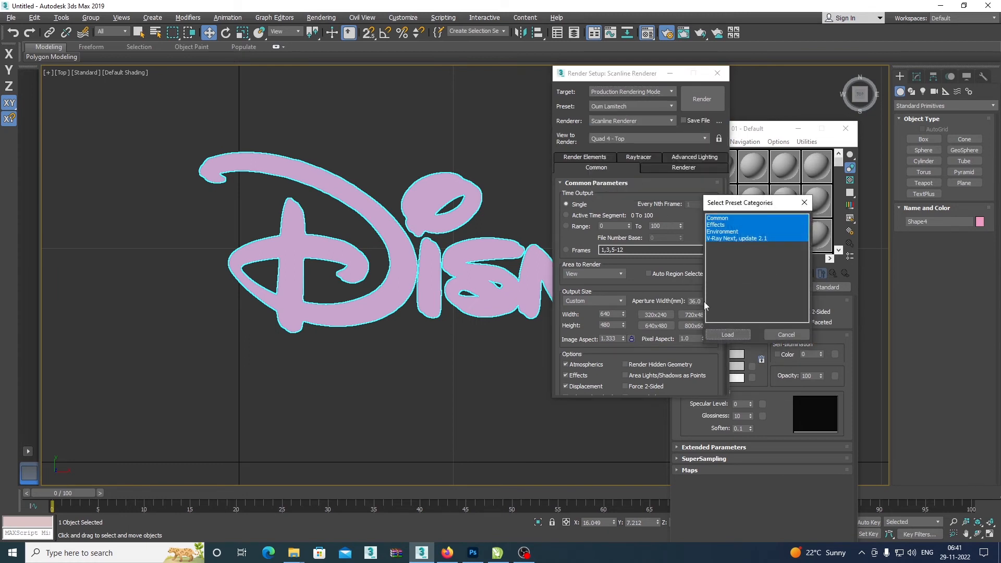
left_click(742, 332)
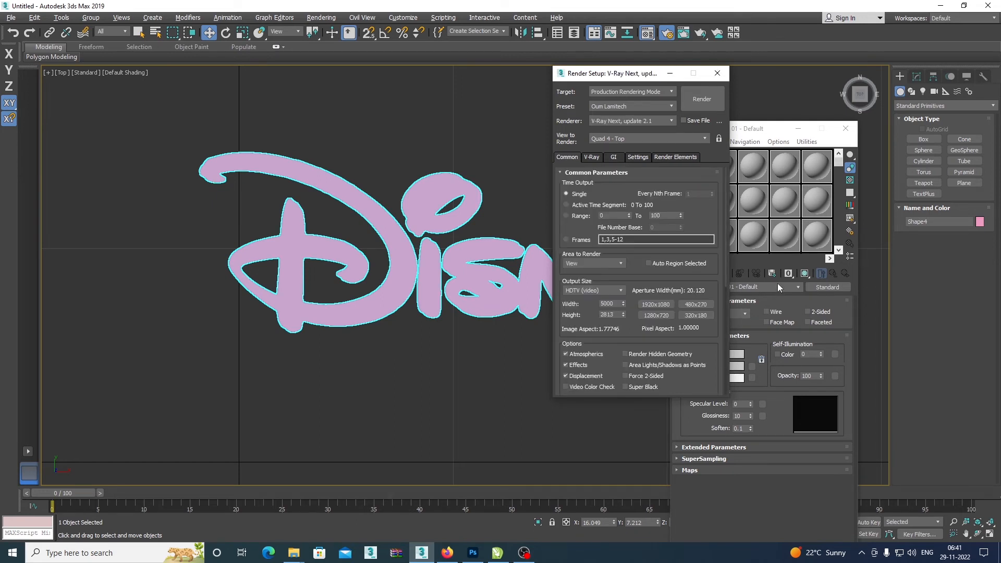
left_click(718, 73)
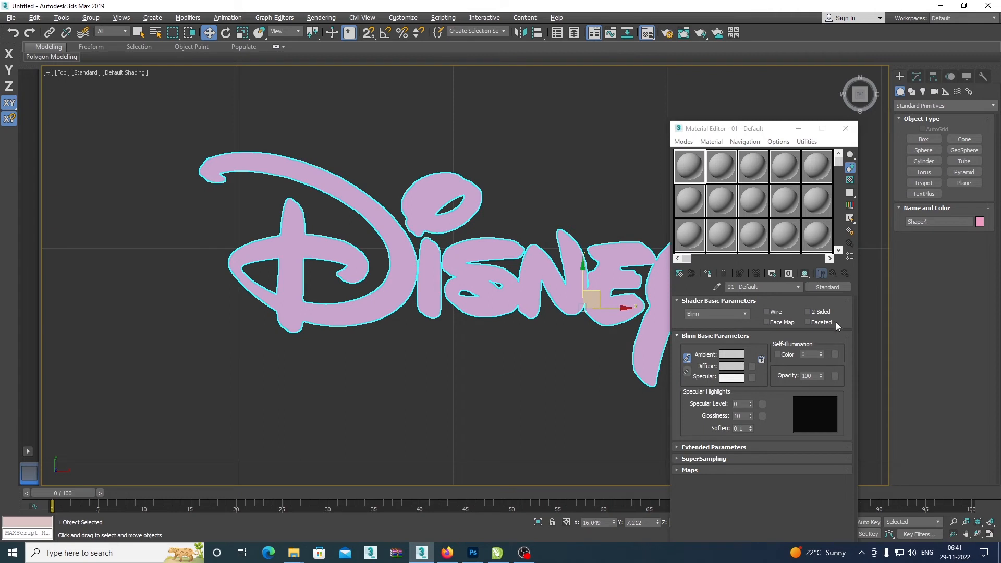
Change the 01 - Default material from Standard to VRayMtl.
left_click(828, 287)
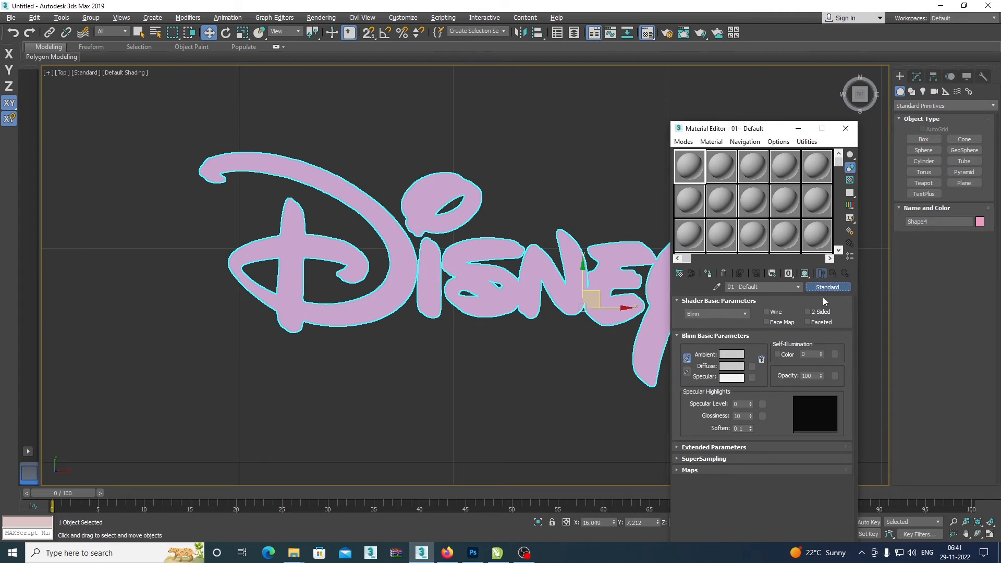
left_click(403, 290)
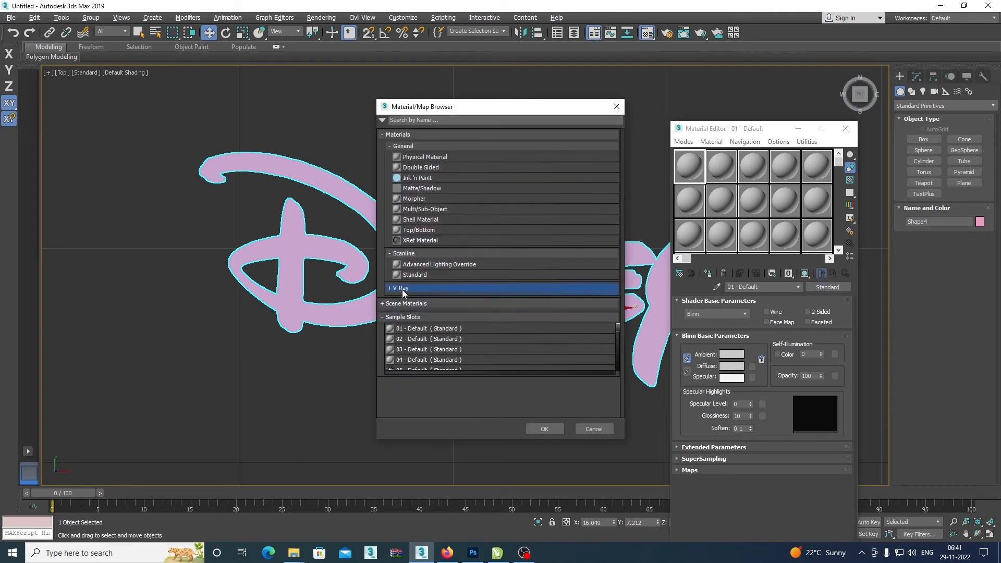
left_click(403, 291)
scroll(404, 357, "down", 3)
left_click(417, 368)
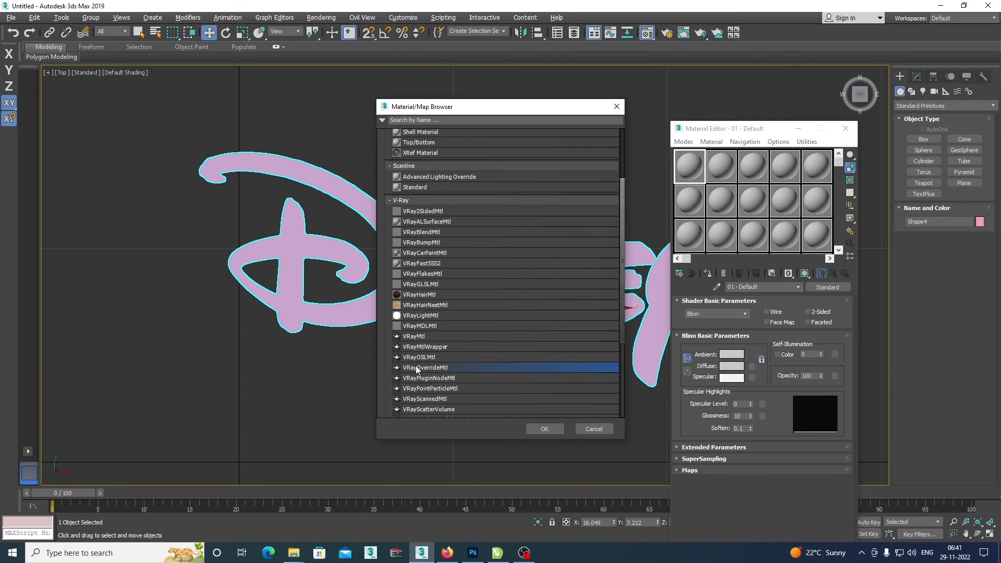
double_click(424, 338)
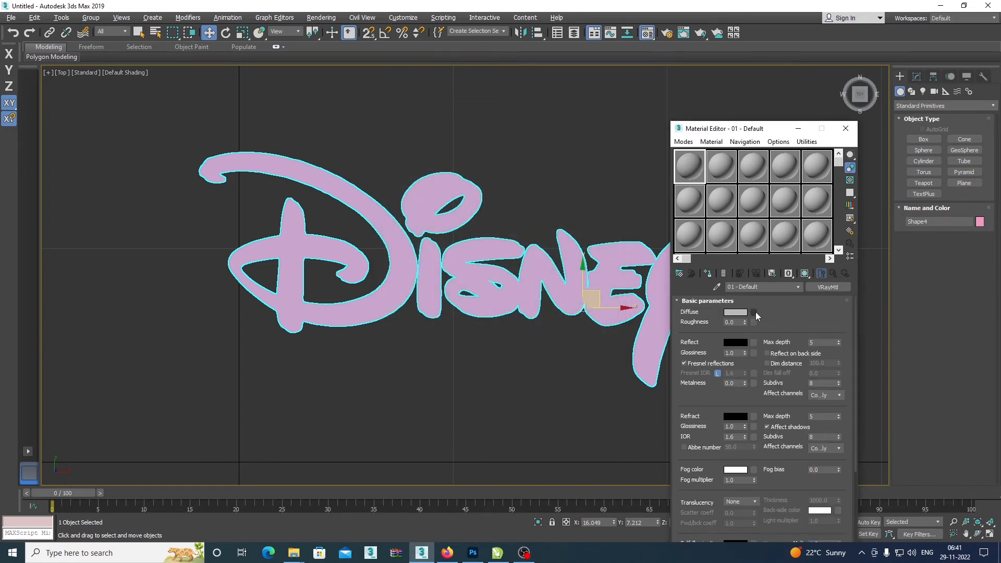
Load the Disney-logo image from Freelance > Cadhudev Jwellars > Ref on drive G: as the material's Diffuse bitmap map.
left_click(754, 312)
scroll(452, 328, "down", 8)
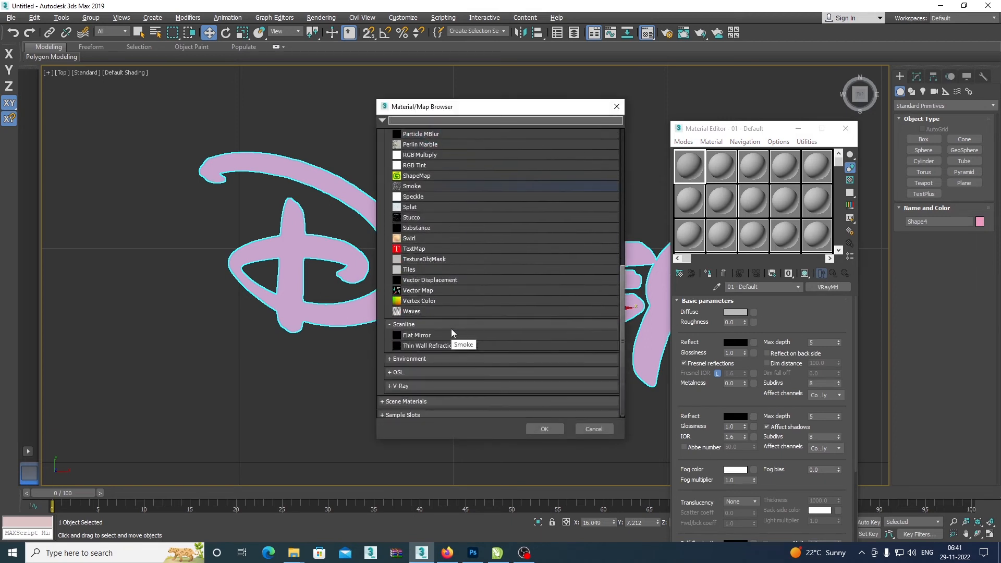
scroll(425, 326, "up", 5)
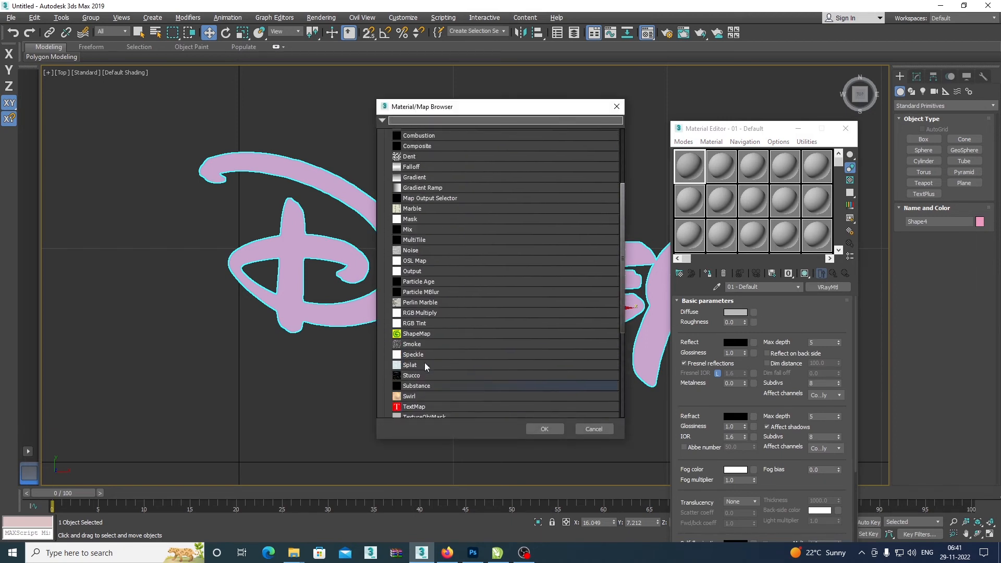
scroll(443, 290, "up", 4)
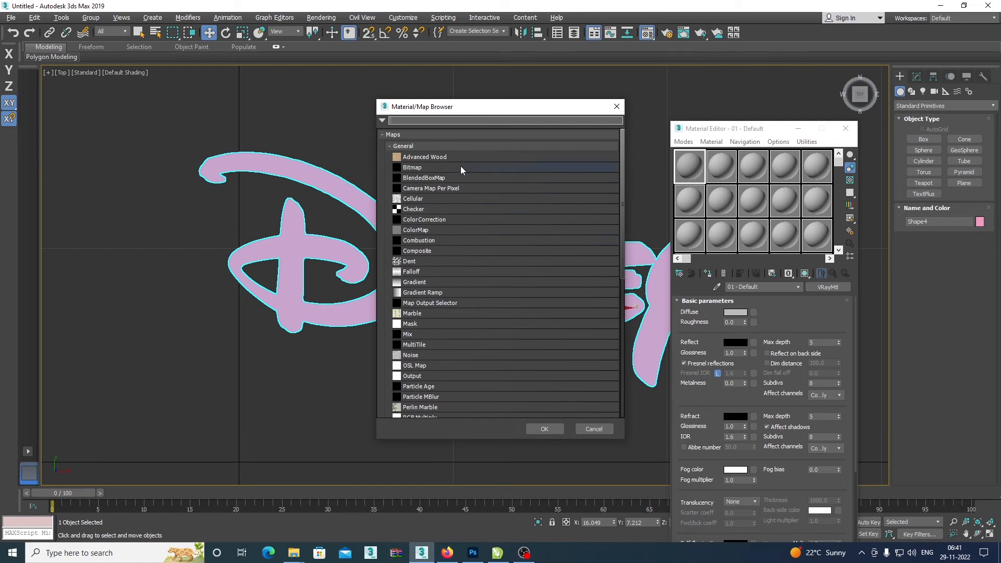
double_click(461, 166)
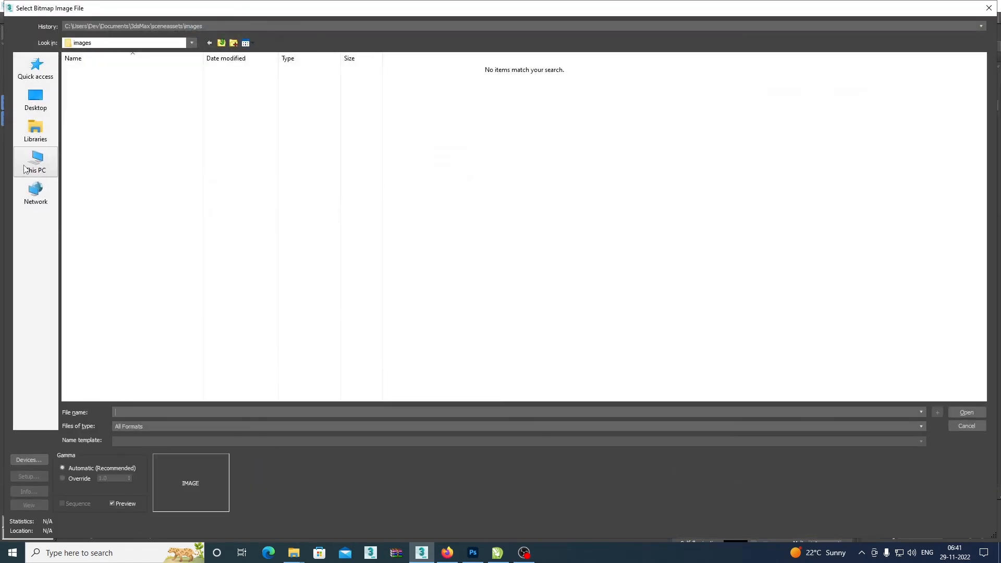
left_click(24, 170)
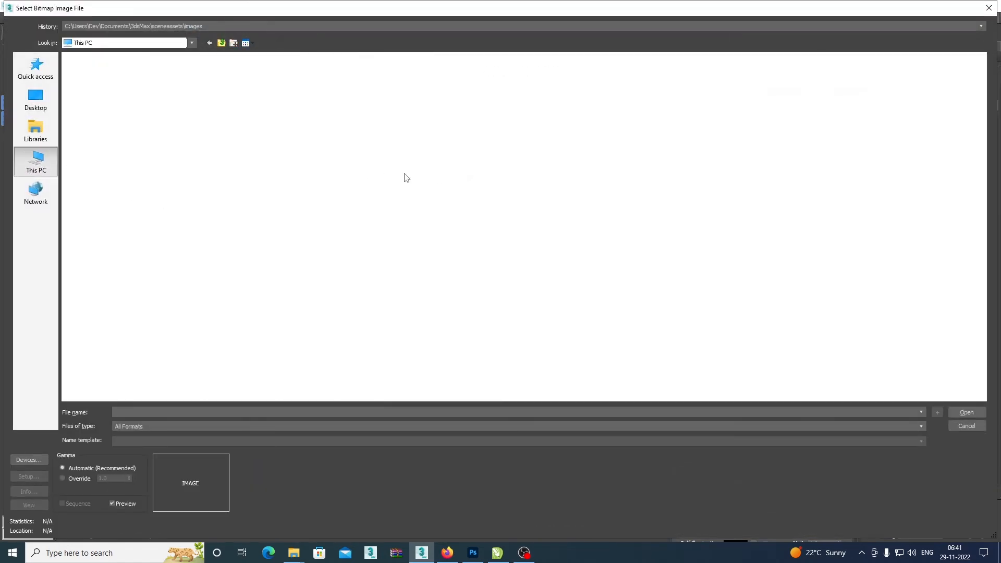
double_click(459, 132)
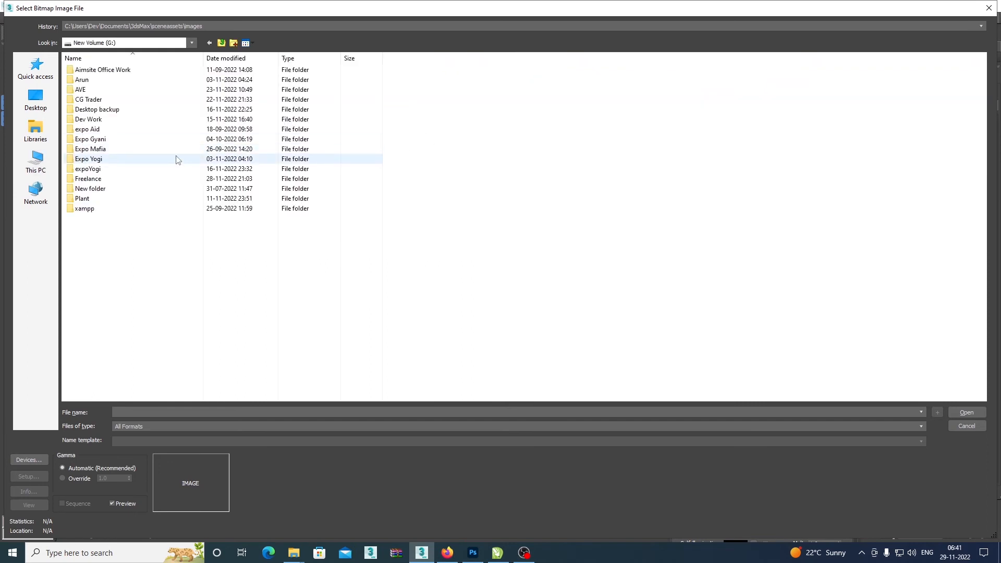
double_click(110, 181)
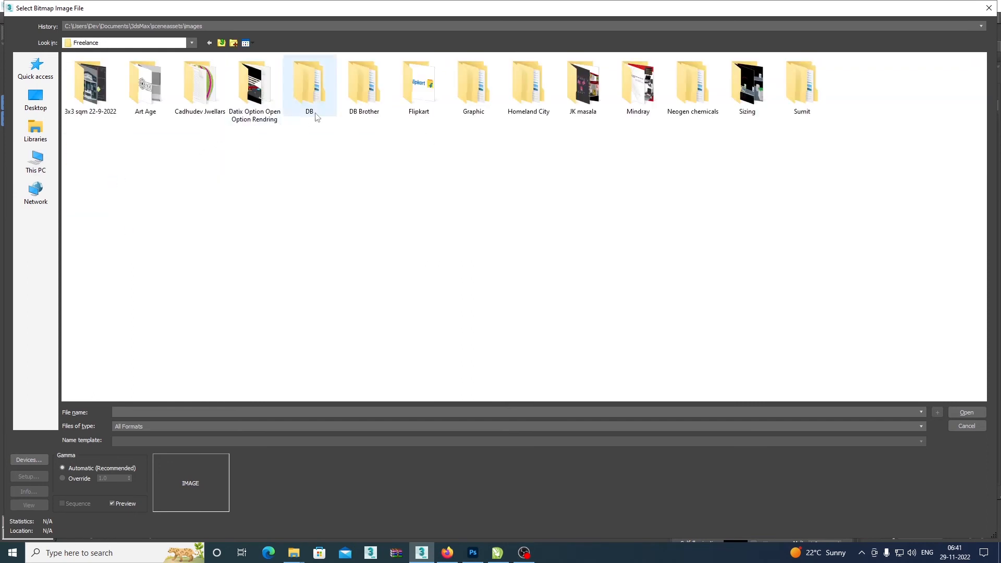
double_click(216, 97)
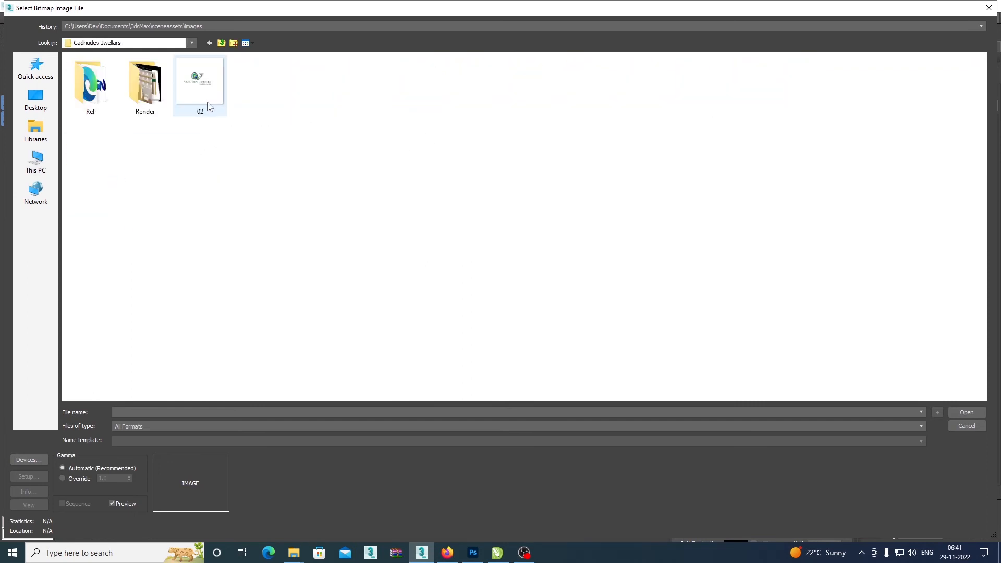
double_click(111, 93)
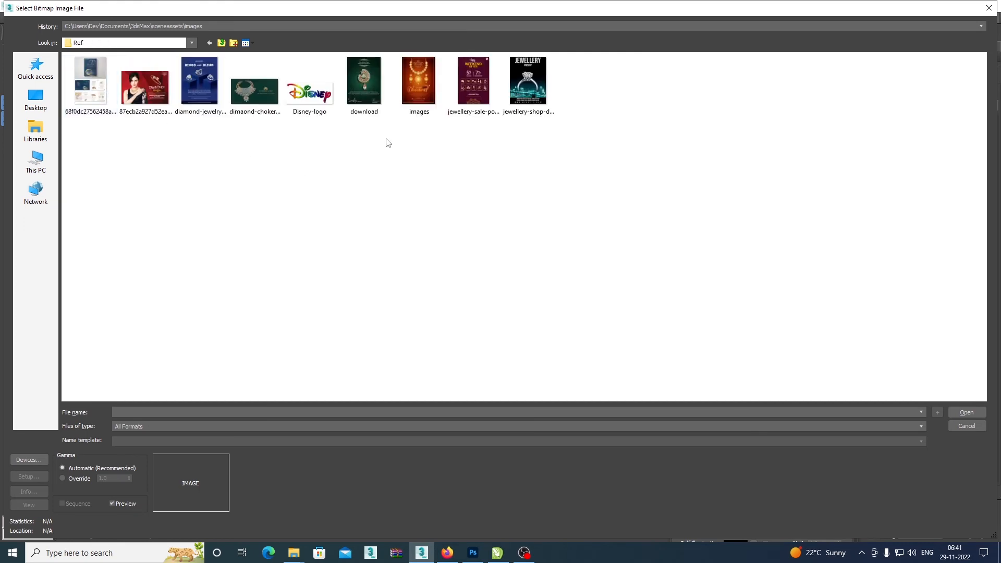
left_click(313, 99)
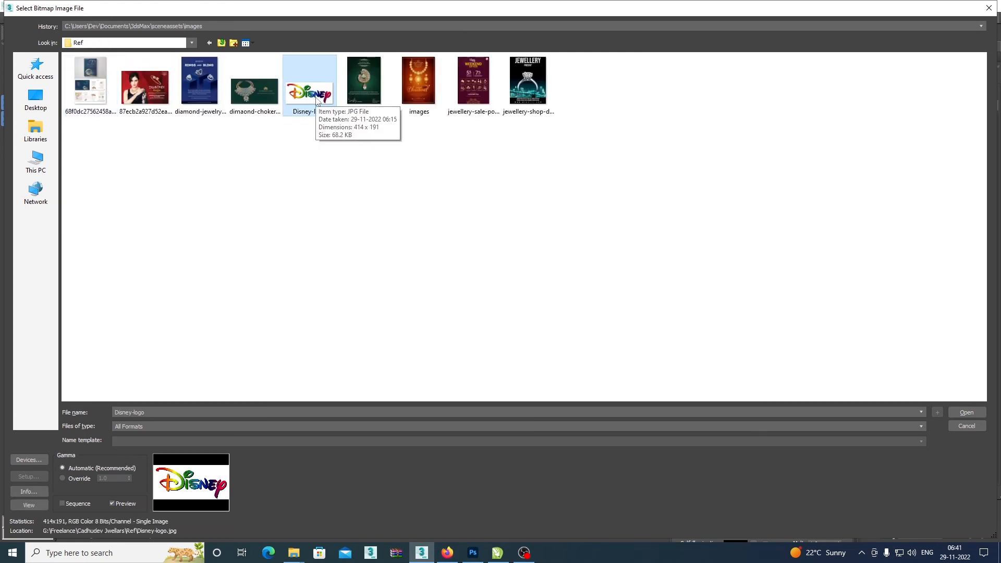
double_click(316, 99)
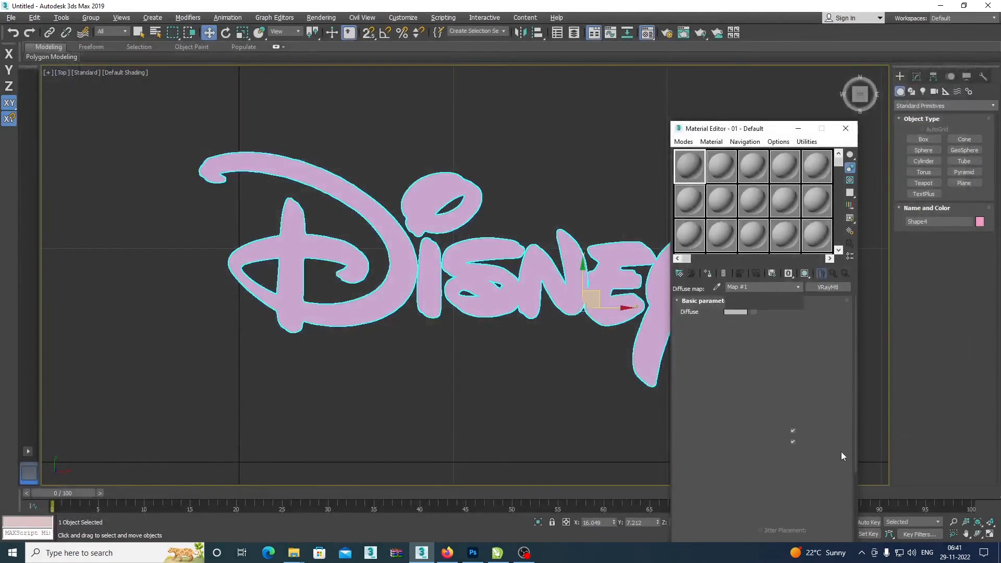
Enable bitmap cropping and crop the Disney image close to the logo, at about U 0.029, V 0.063, W 0.937, H 0.916.
left_click(776, 459)
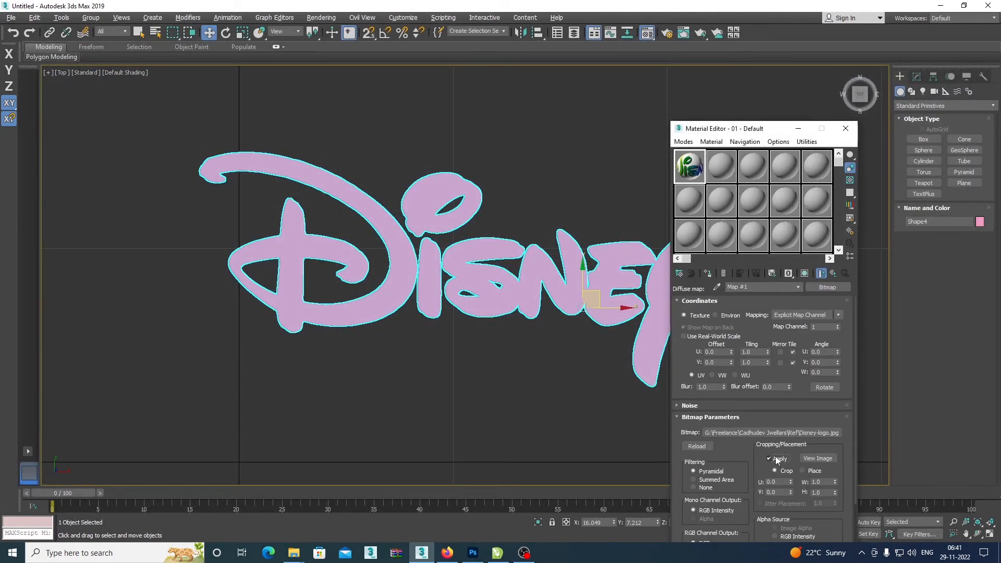
left_click(820, 457)
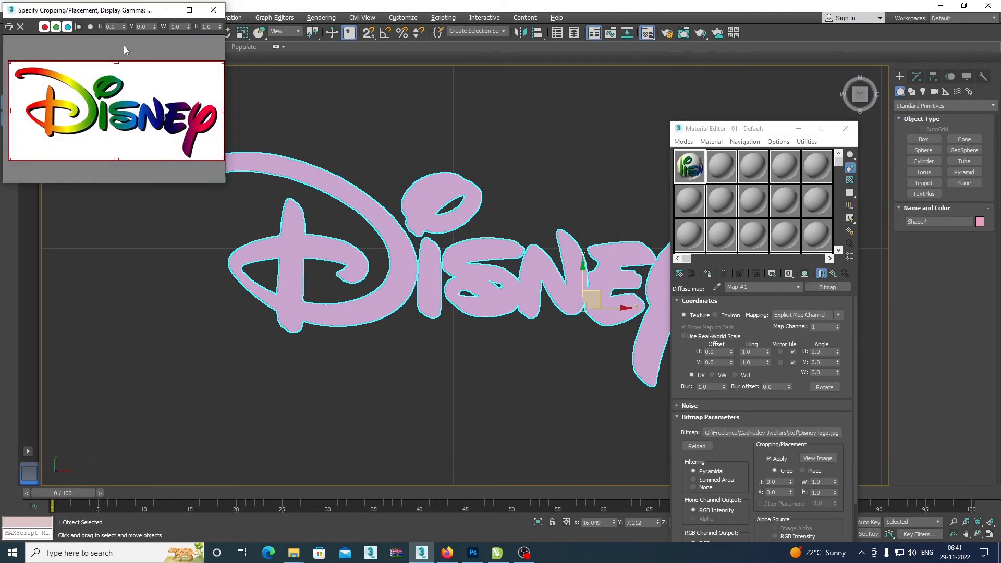
left_click_drag(140, 18, 354, 199)
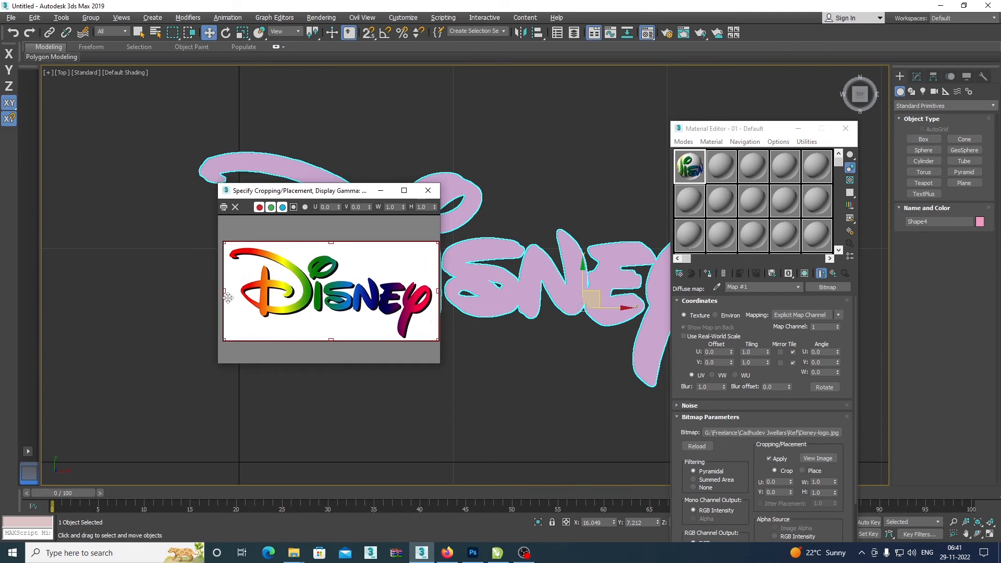
left_click_drag(223, 291, 230, 291)
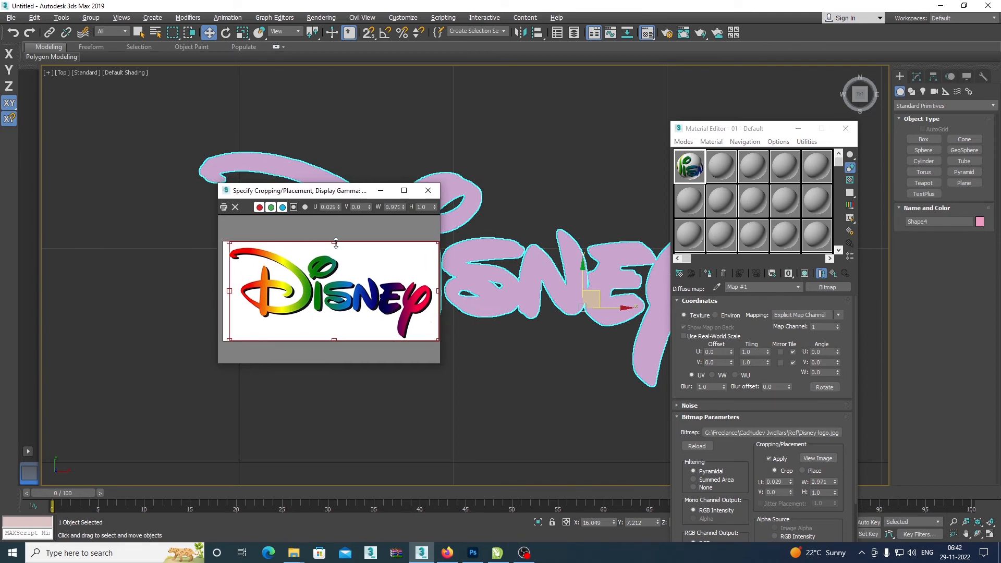
left_click_drag(335, 242, 334, 248)
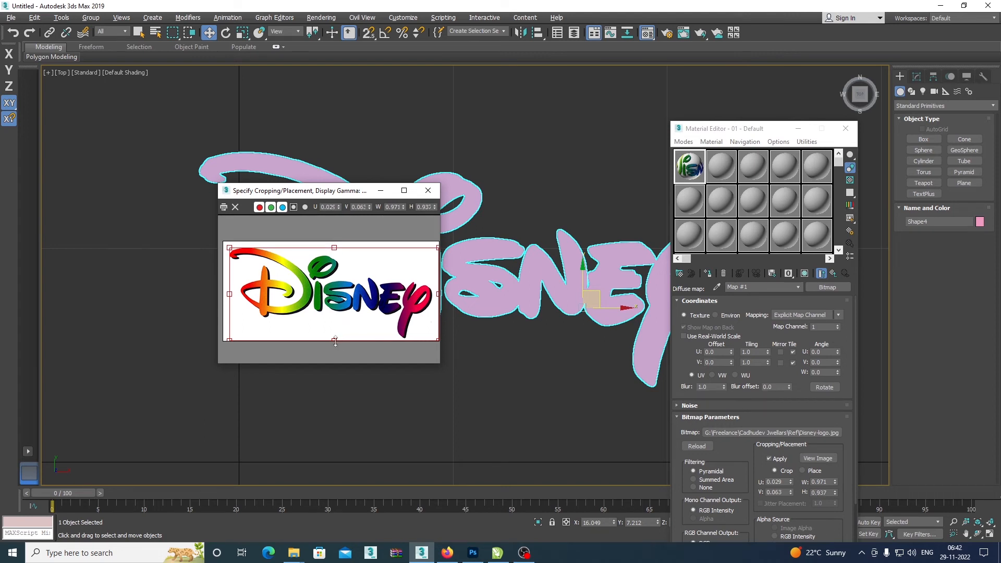
left_click_drag(336, 341, 334, 341)
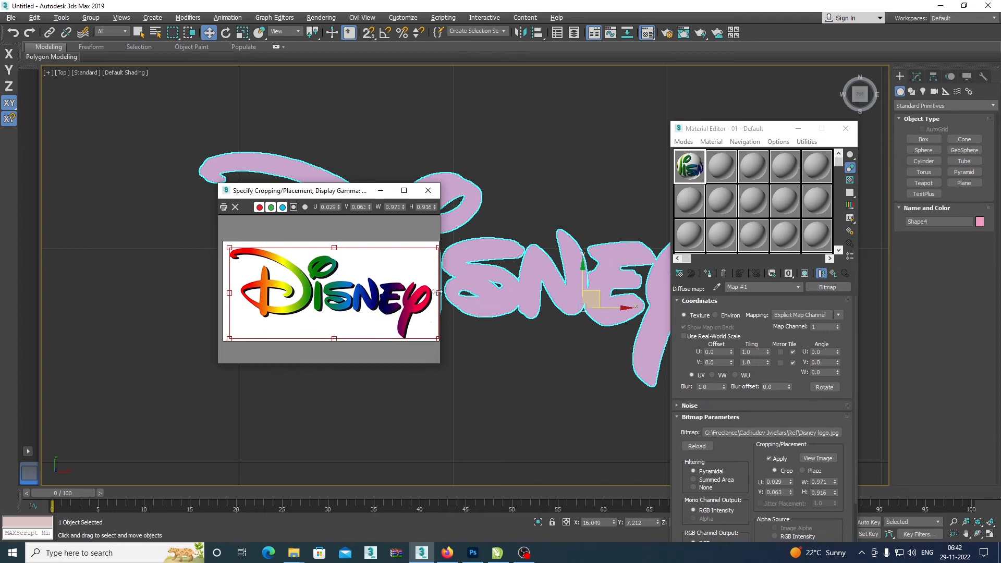
left_click_drag(438, 293, 432, 290)
left_click(438, 190)
Assign the logo material to the selected Disney lettering and show its map in the viewport.
left_click(709, 274)
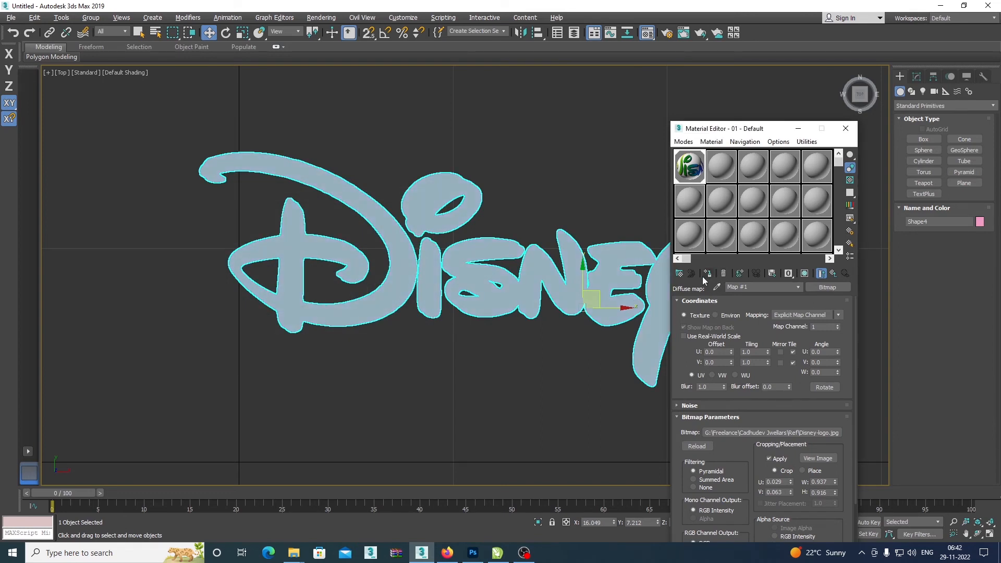
left_click_drag(488, 267, 420, 260)
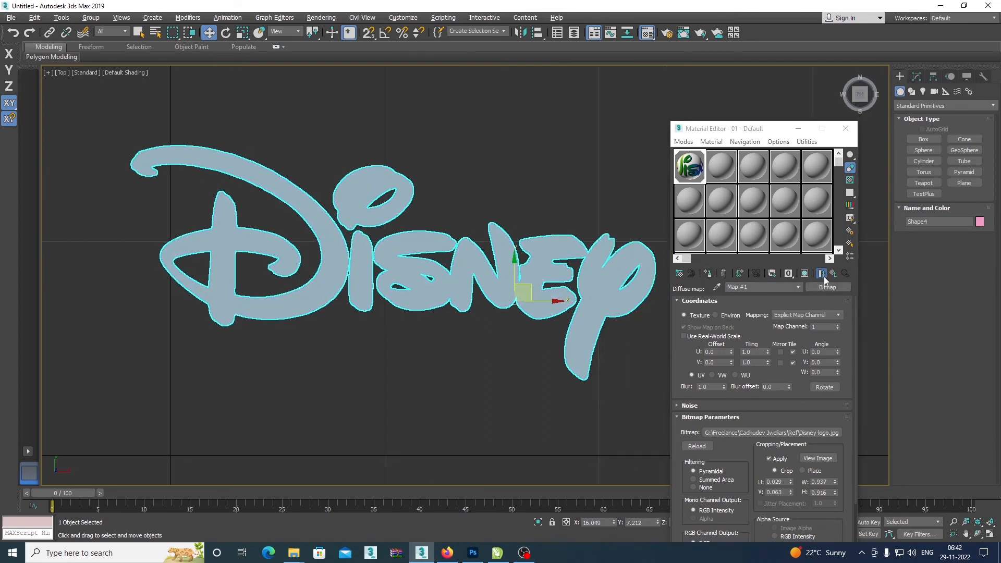
left_click(805, 274)
Add a UVW Map modifier above the Extrude on the Disney lettering and close the Material Editor.
left_click(917, 77)
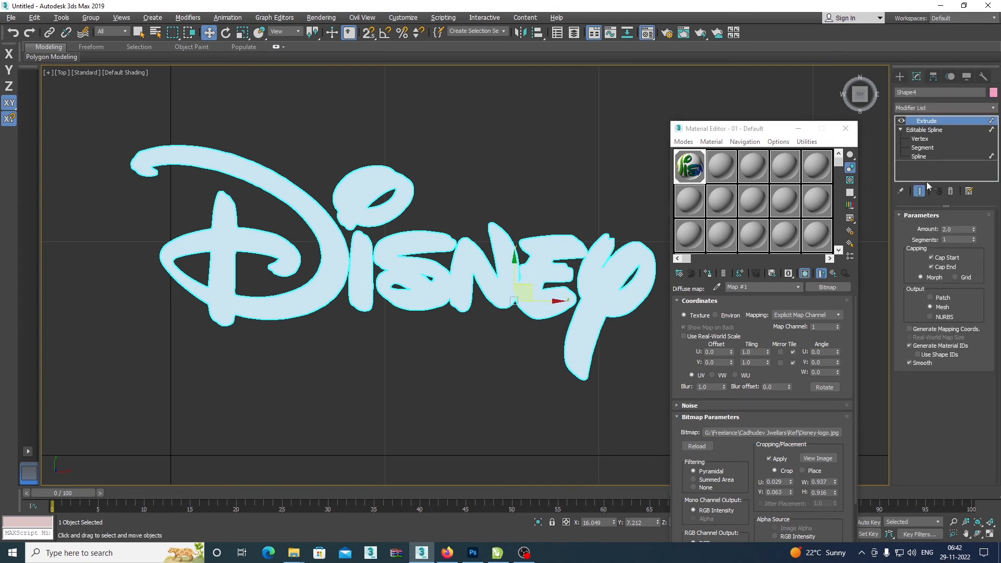
left_click(943, 108)
key("u")
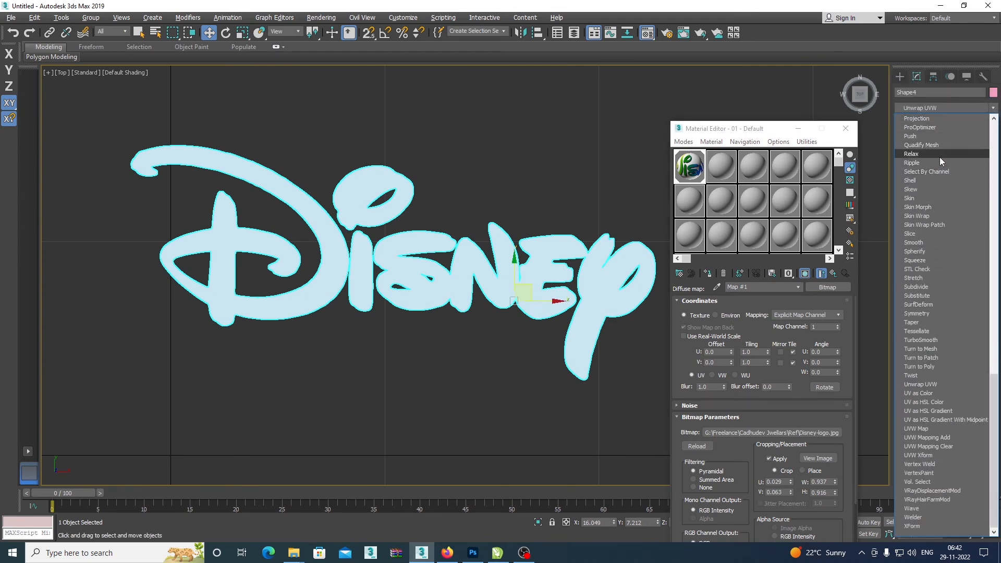
left_click(933, 430)
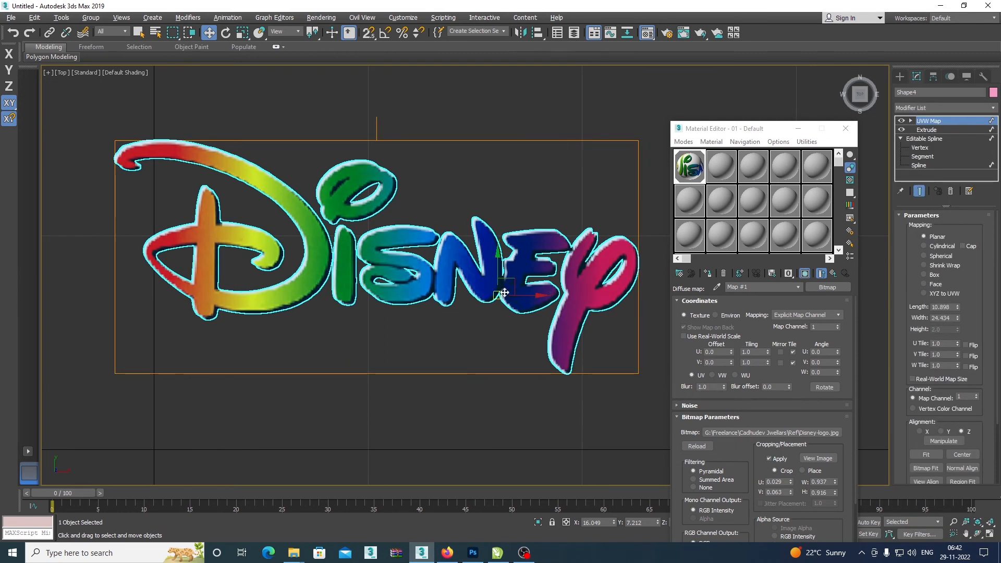
left_click(846, 131)
left_click(902, 79)
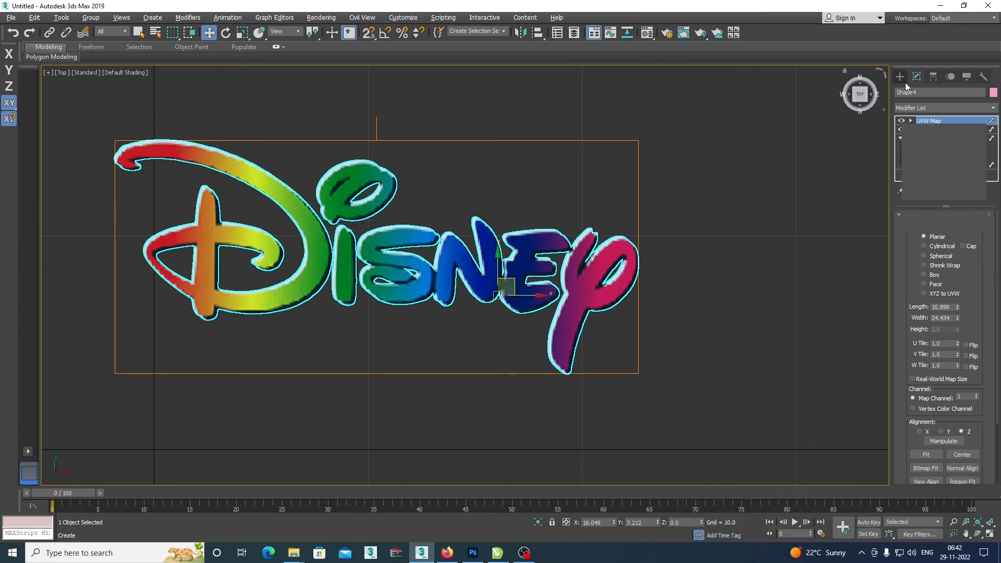
Test-render the textured Disney lettering from a Perspective view facing its front, and cancel the render partway.
left_click_drag(639, 272, 617, 270)
key("p")
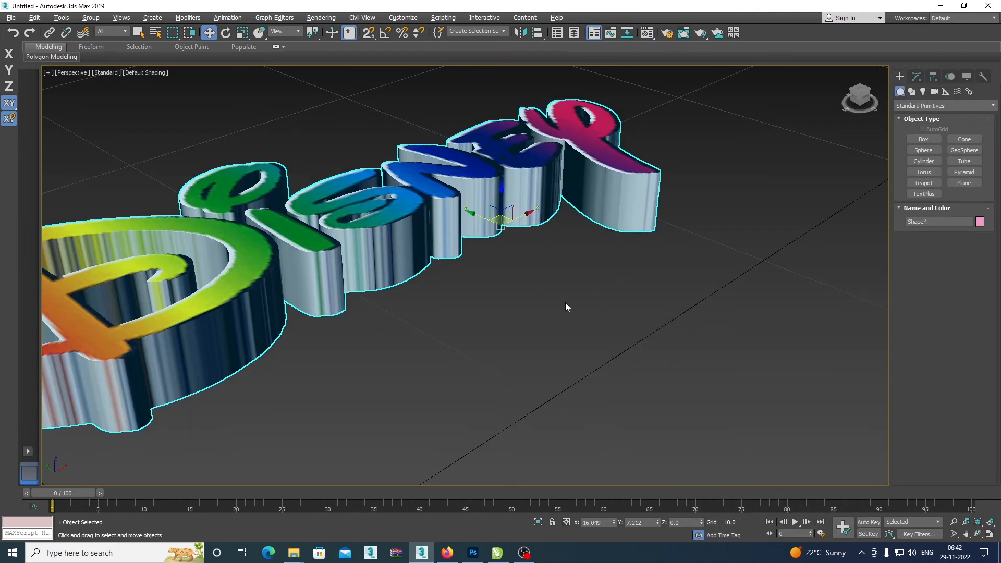
scroll(565, 303, "down", 6)
left_click_drag(564, 300, 511, 318)
scroll(546, 305, "up", 3)
scroll(547, 305, "up", 4)
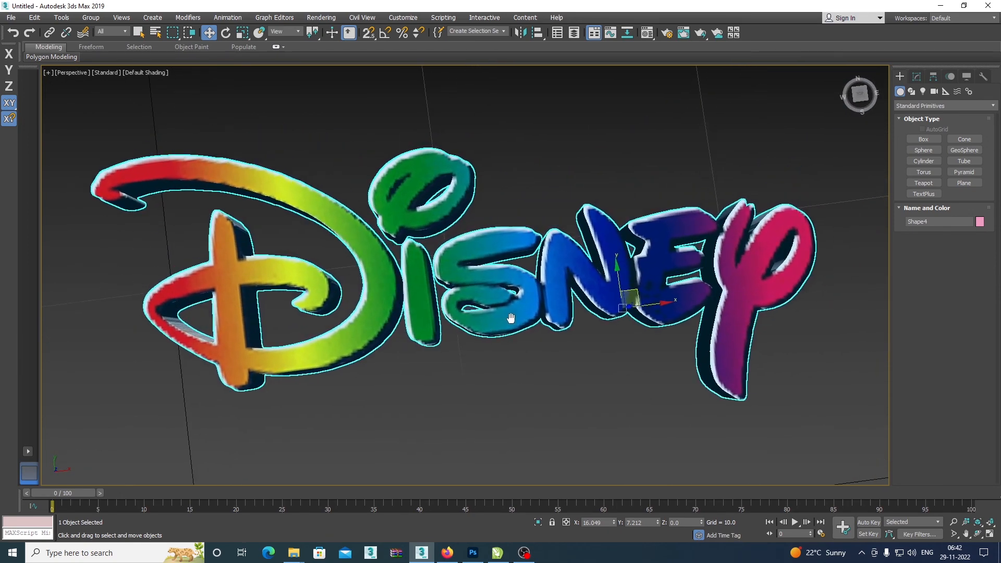
key("shift+q")
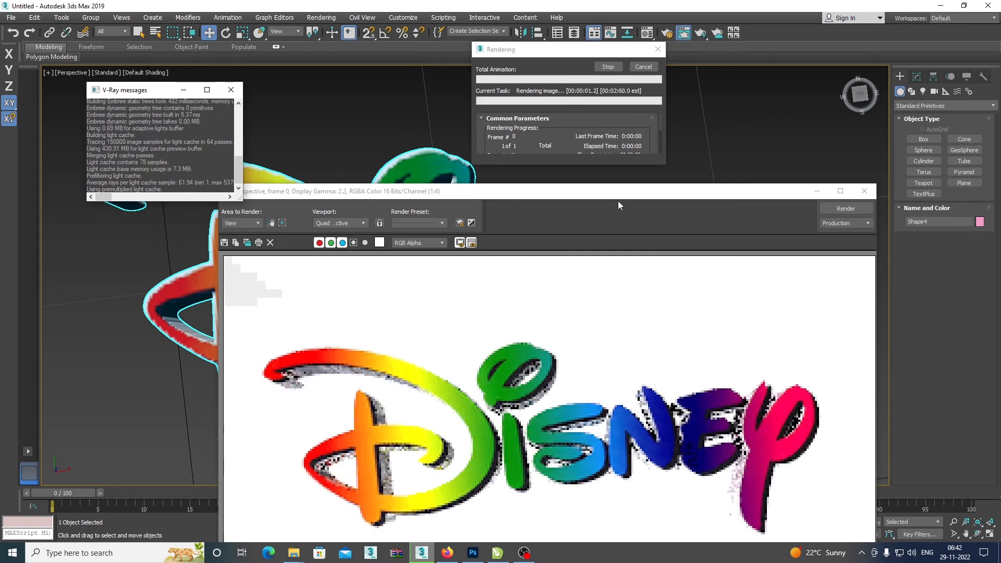
left_click(632, 373)
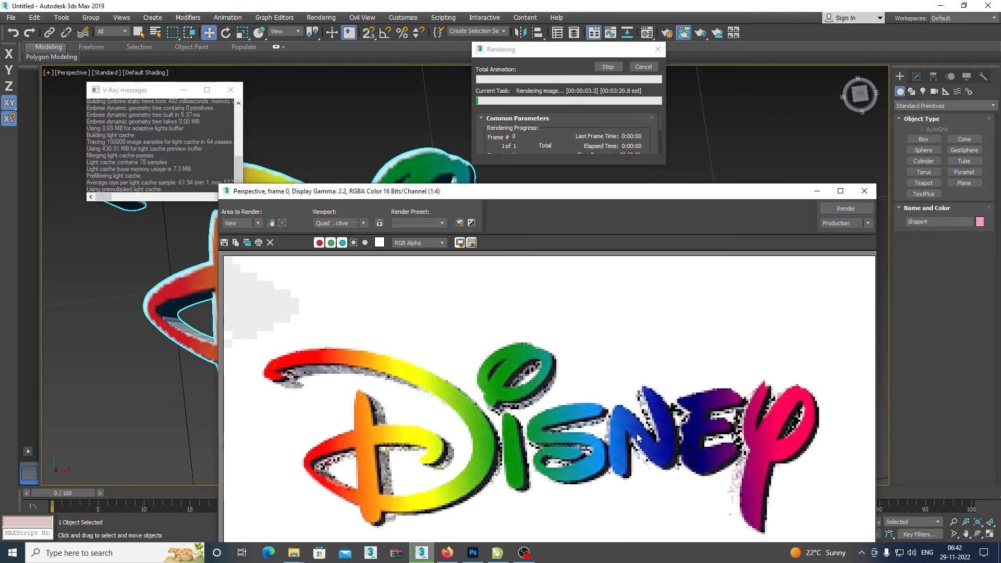
left_click(863, 191)
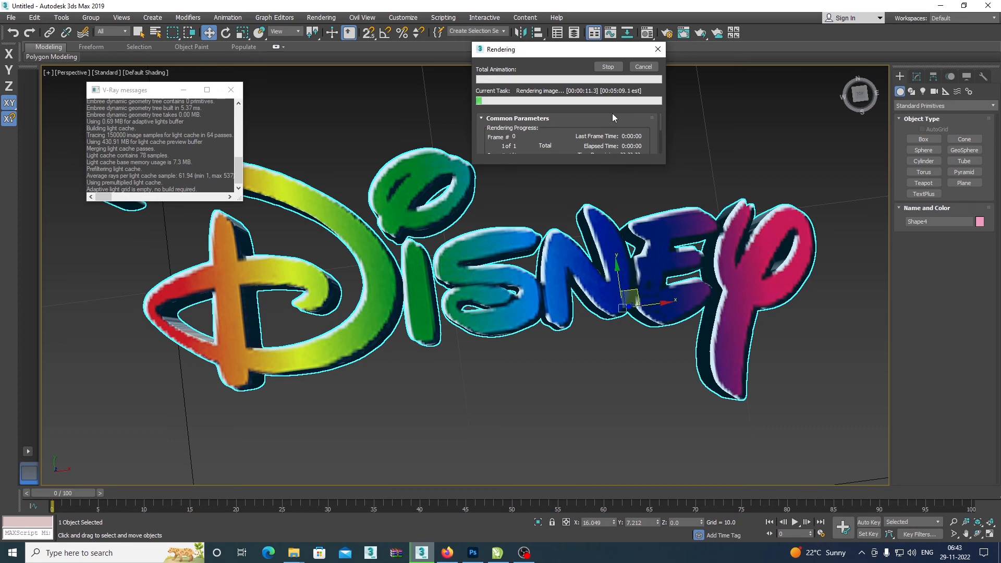
left_click(643, 68)
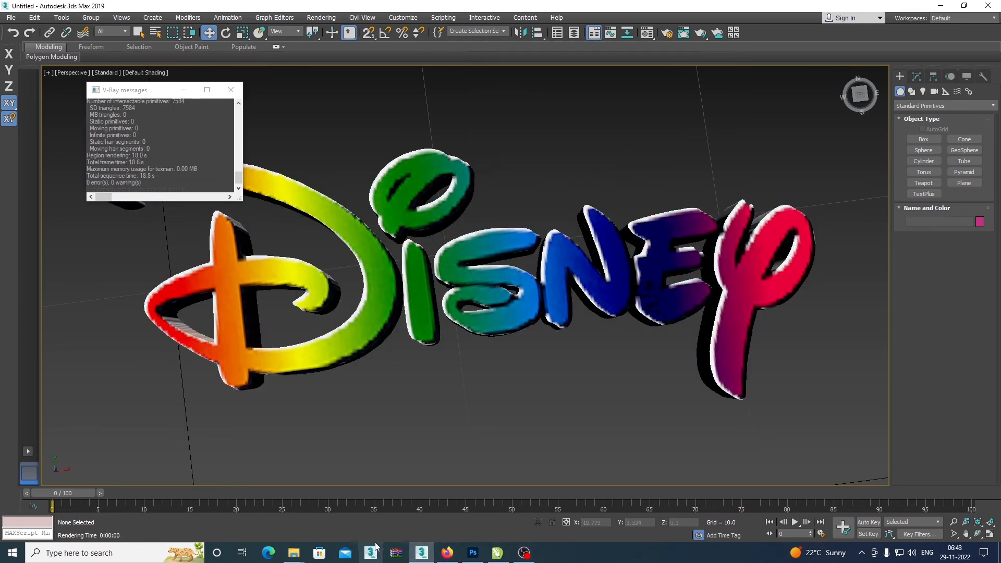
Review the source Disney-logo image in the Ref folder and its work path in Photoshop, and return to 3ds Max.
mouse_move(294, 553)
left_click(327, 513)
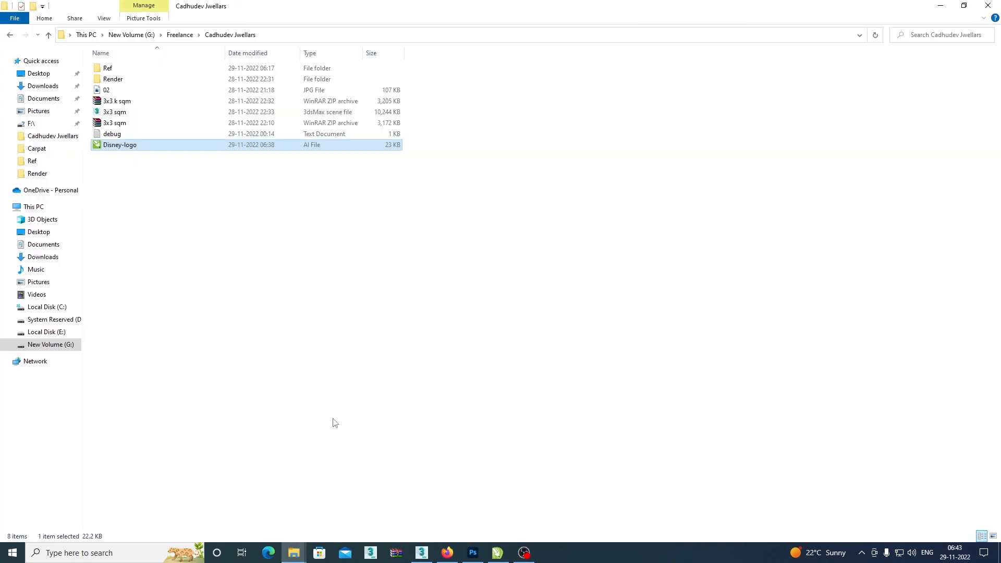
left_click(178, 67)
double_click(177, 66)
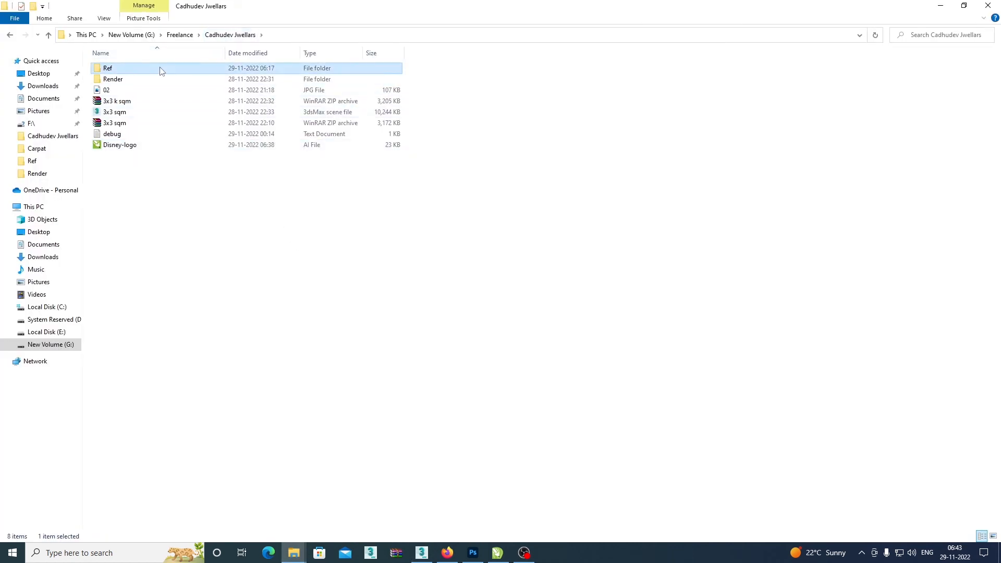
mouse_move(473, 553)
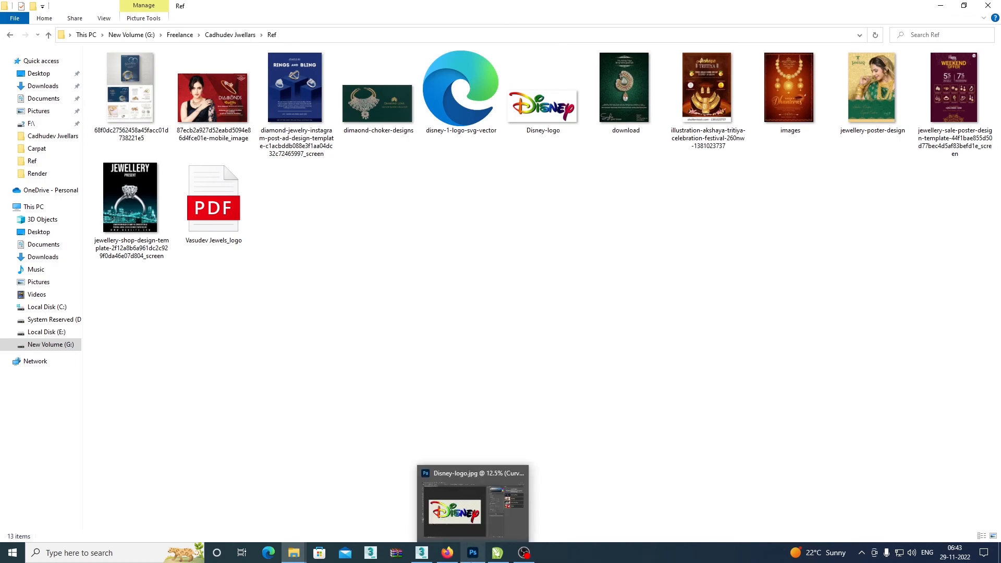
left_click(471, 446)
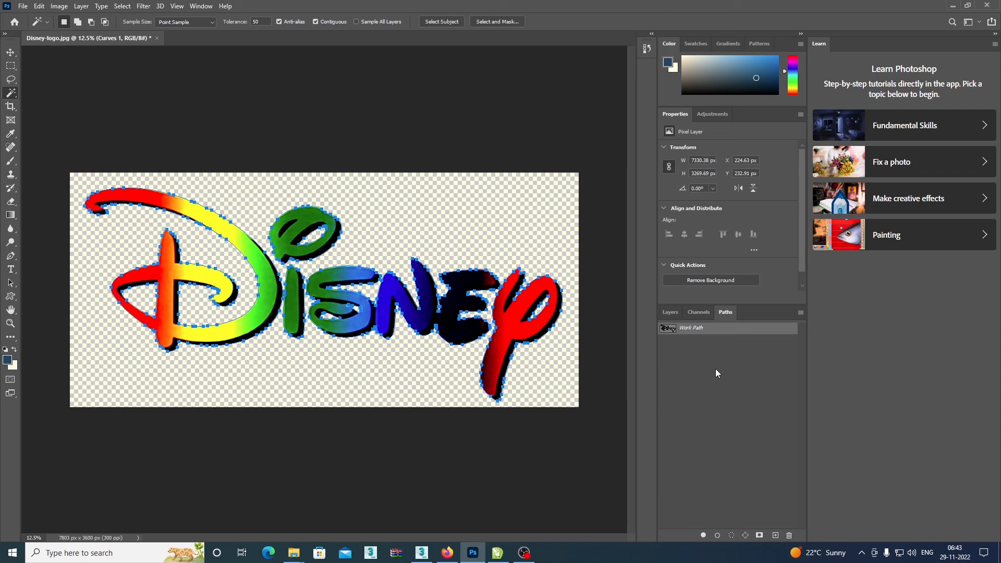
key("alt+Tab")
key("alt+Tab")
key("alt+Tab")
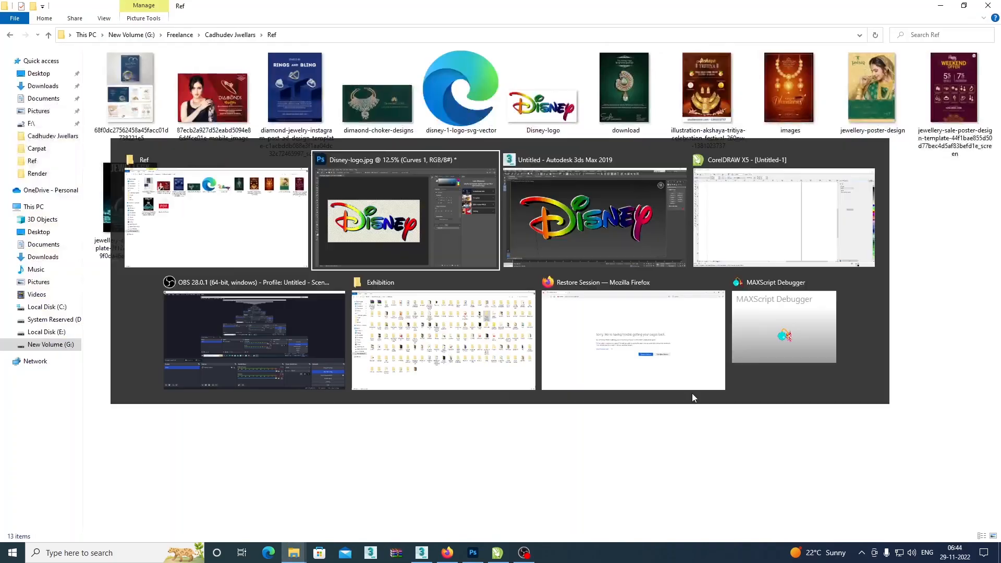
Show the Disney lettering in wireframe and examine the outline points at the Vertex level of its Editable Spline.
key("F3")
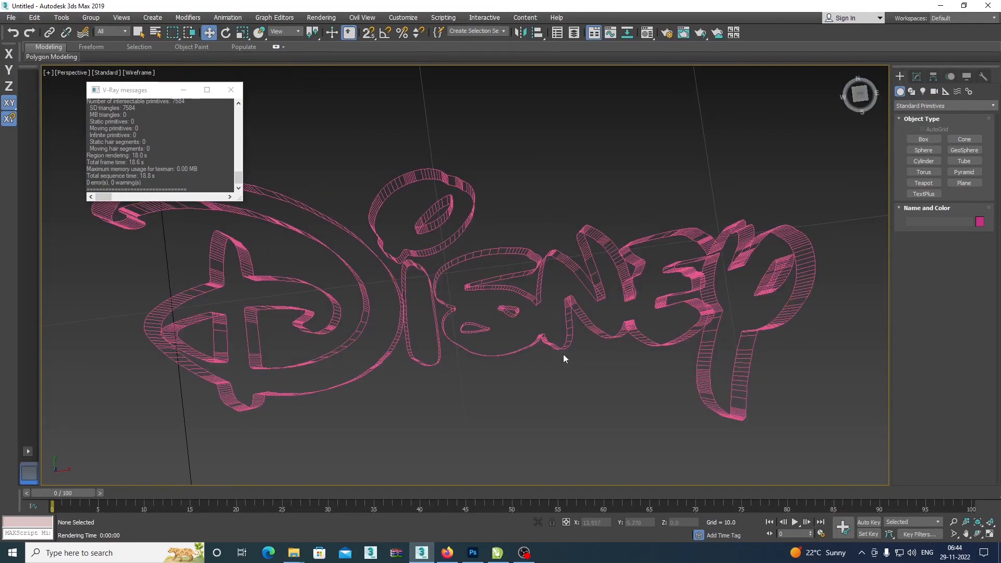
left_click(574, 337)
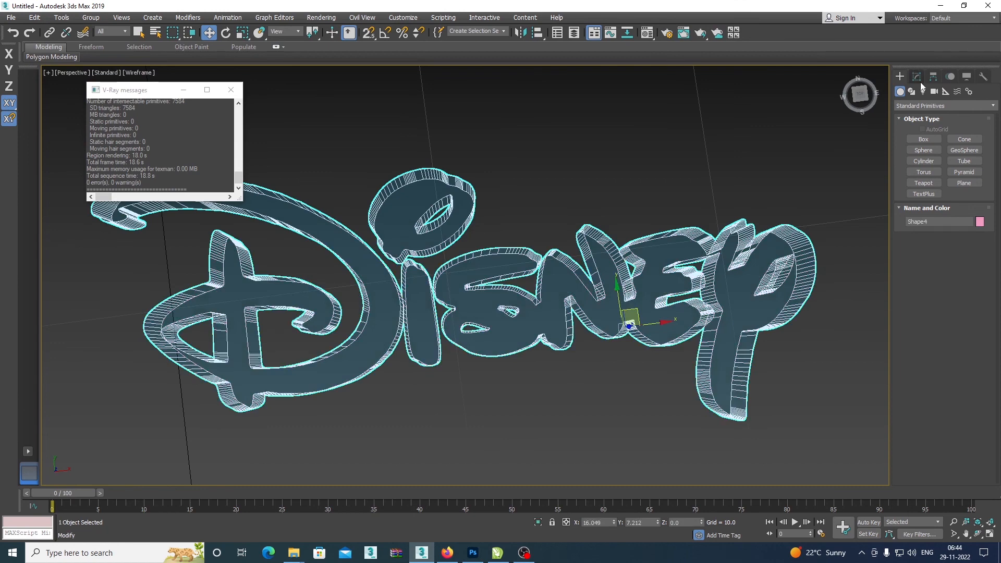
left_click(916, 77)
left_click(918, 149)
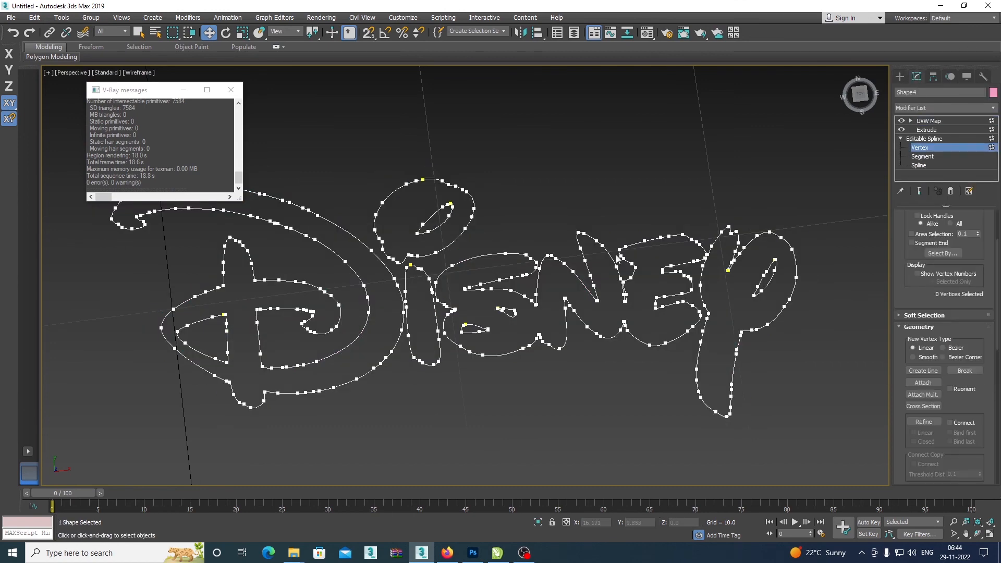
left_click_drag(619, 258, 661, 334)
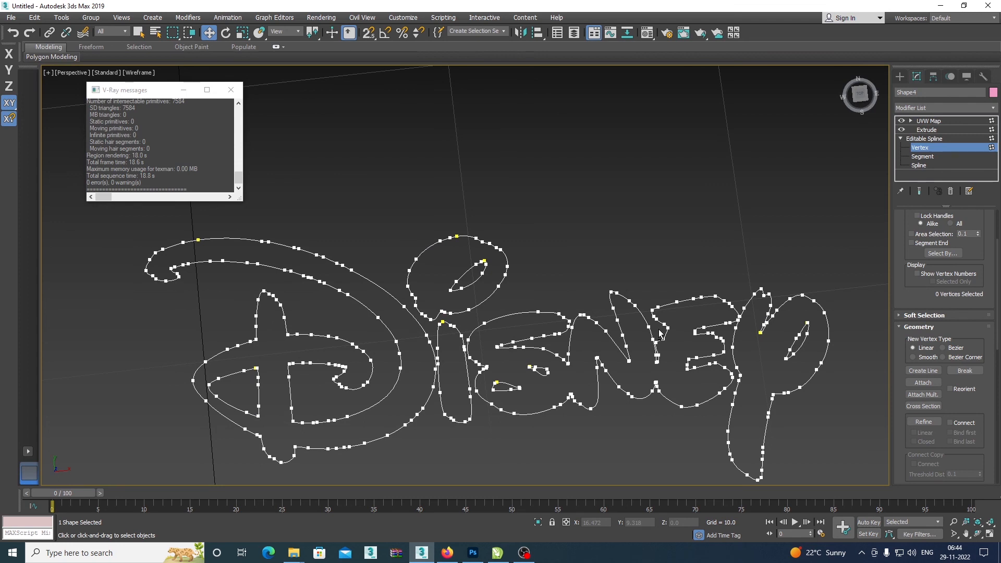